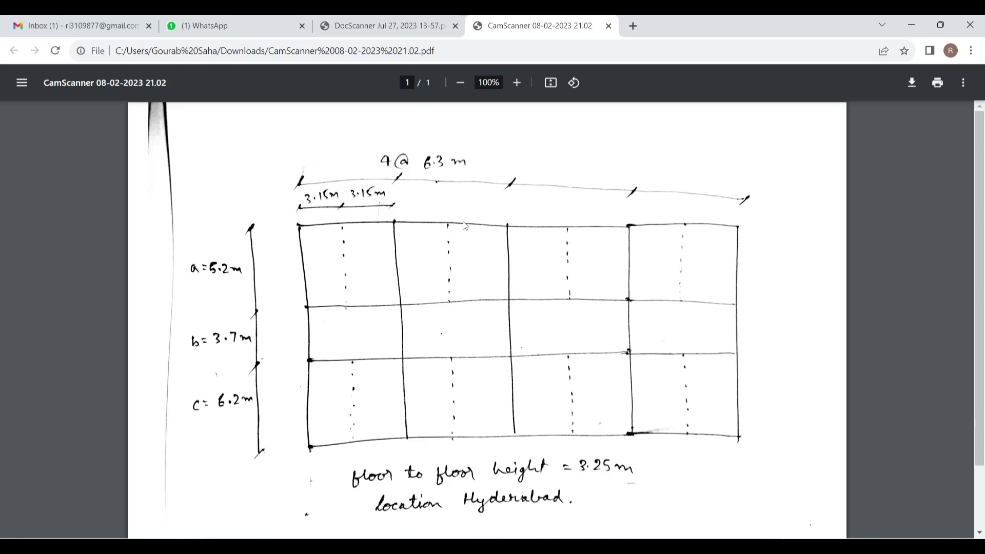
Step: Examine the hand-drawn grid plan and the printed project brief for bay spacings, floor height and location
scroll(470, 240, "down", 1)
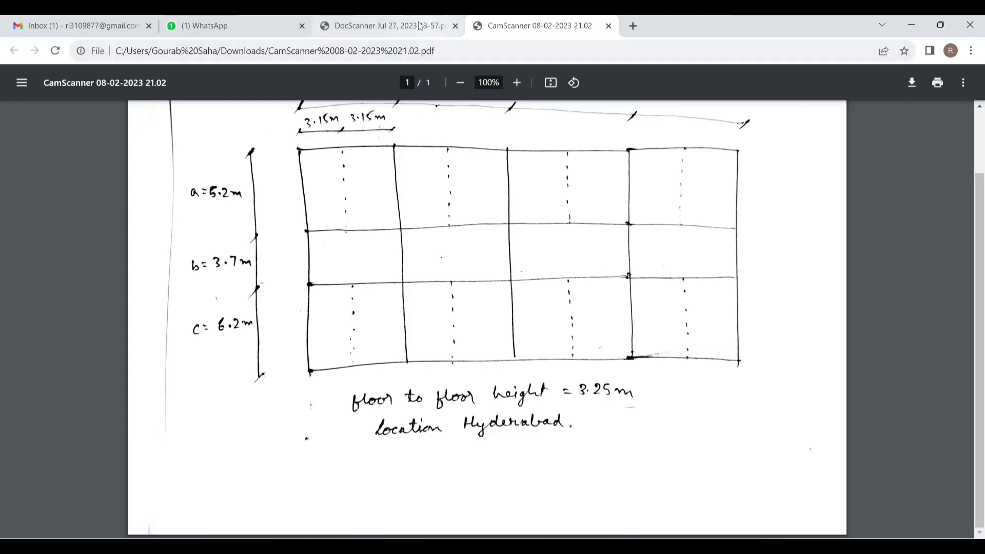
left_click(434, 27)
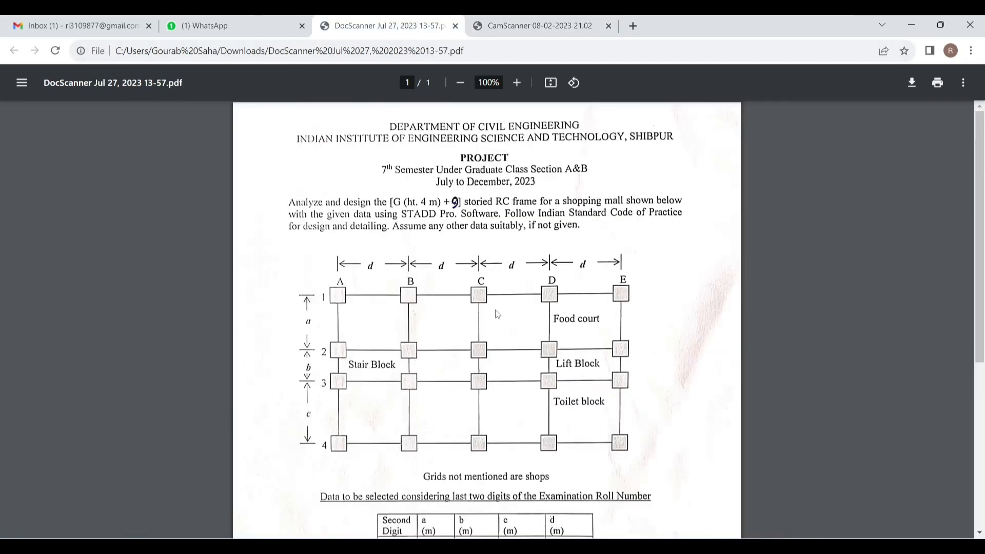
scroll(497, 310, "down", 4)
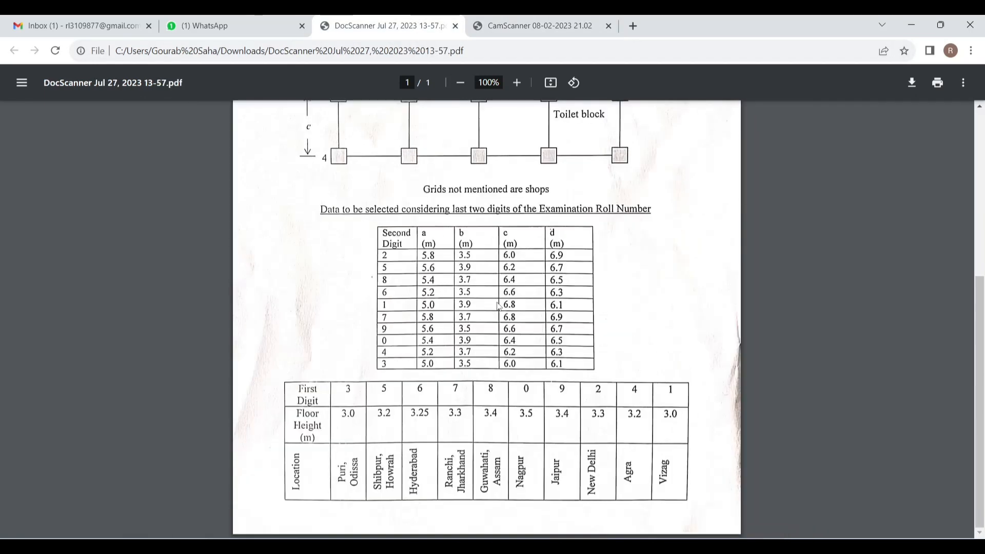
left_click(576, 31)
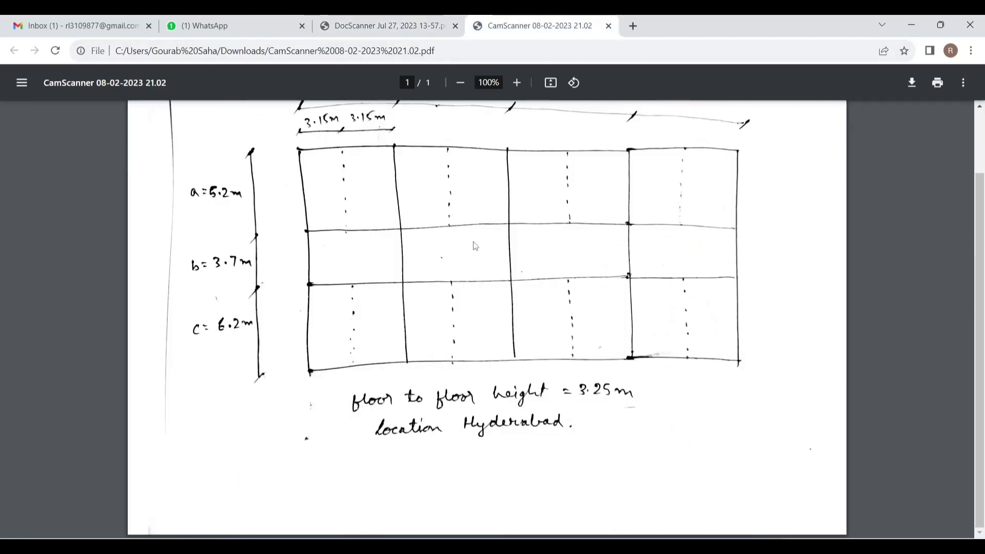
scroll(476, 247, "up", 2)
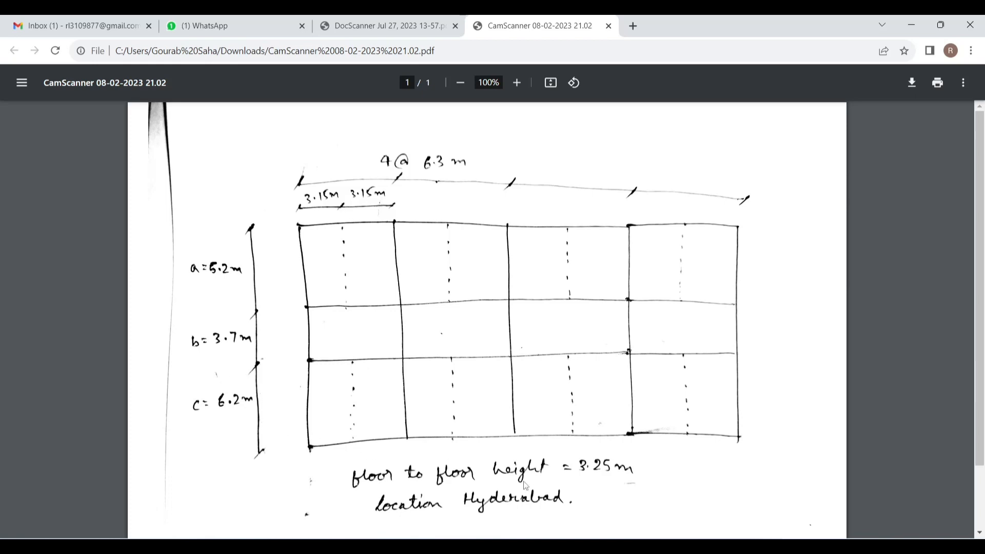
scroll(526, 484, "down", 3)
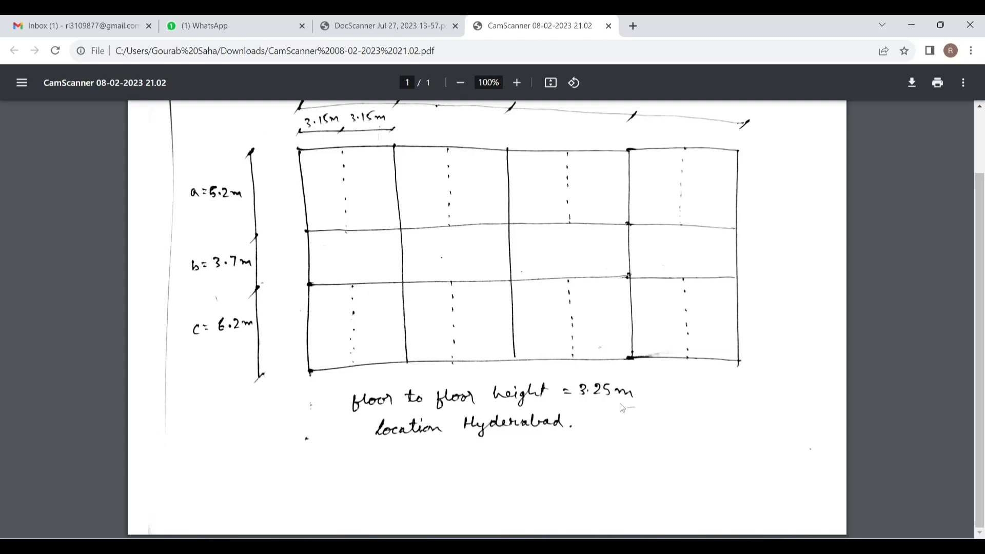
scroll(623, 374, "up", 3)
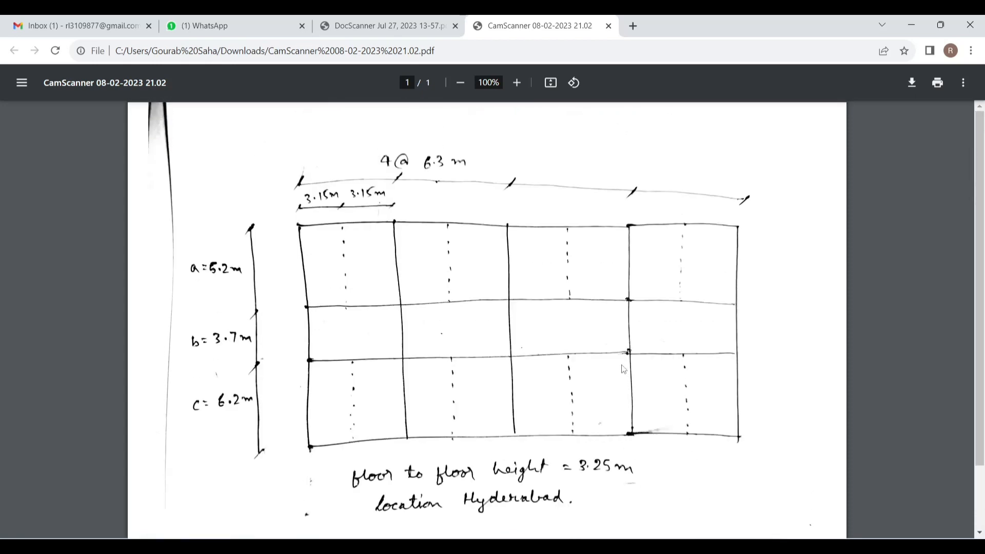
scroll(627, 395, "down", 2)
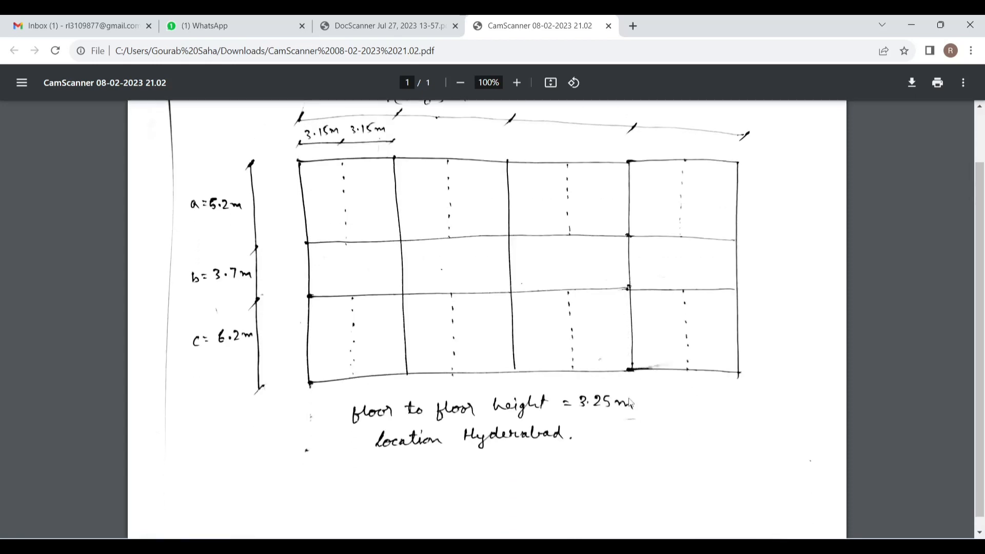
Step: Switch to STAAD.Pro and set the base unit to Metric in the application configuration
mouse_move(648, 546)
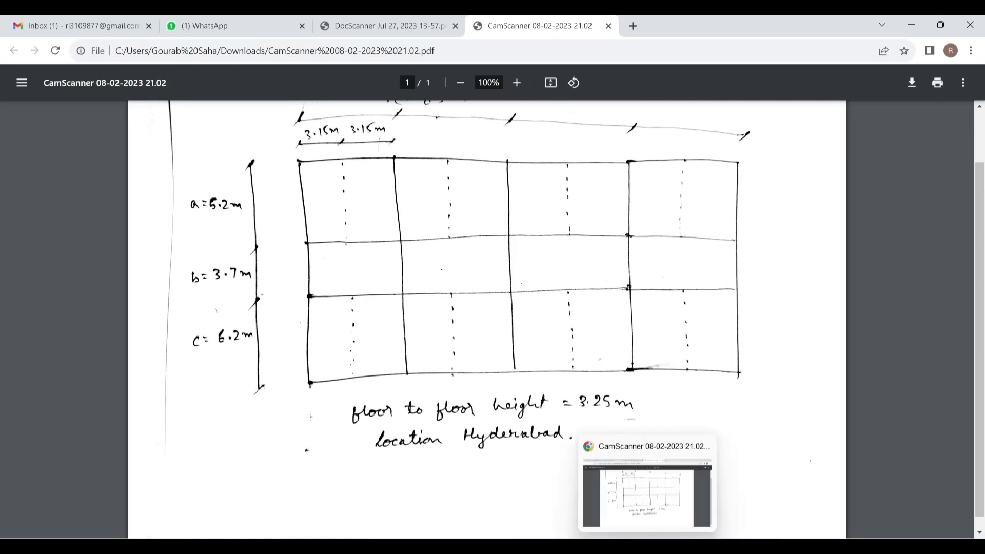
mouse_move(703, 546)
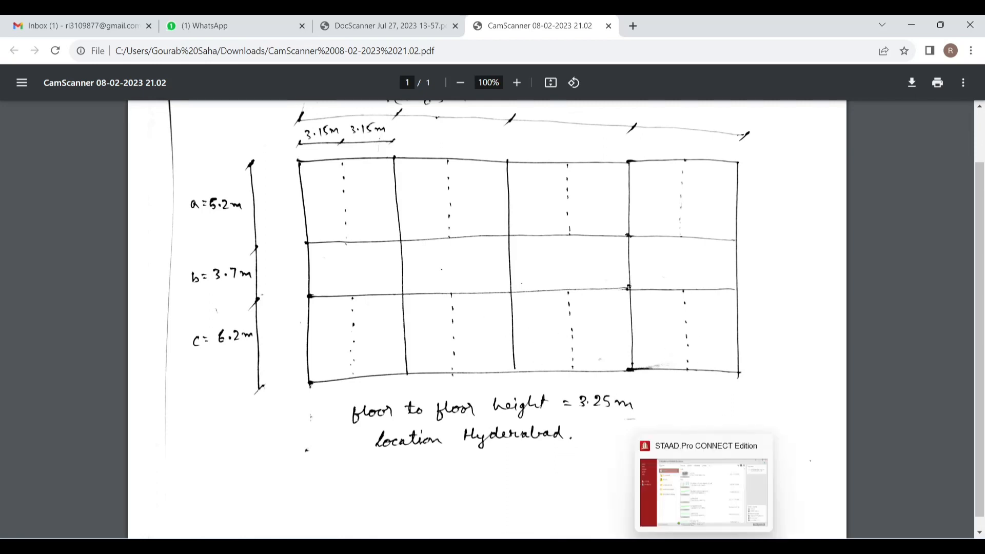
left_click(703, 546)
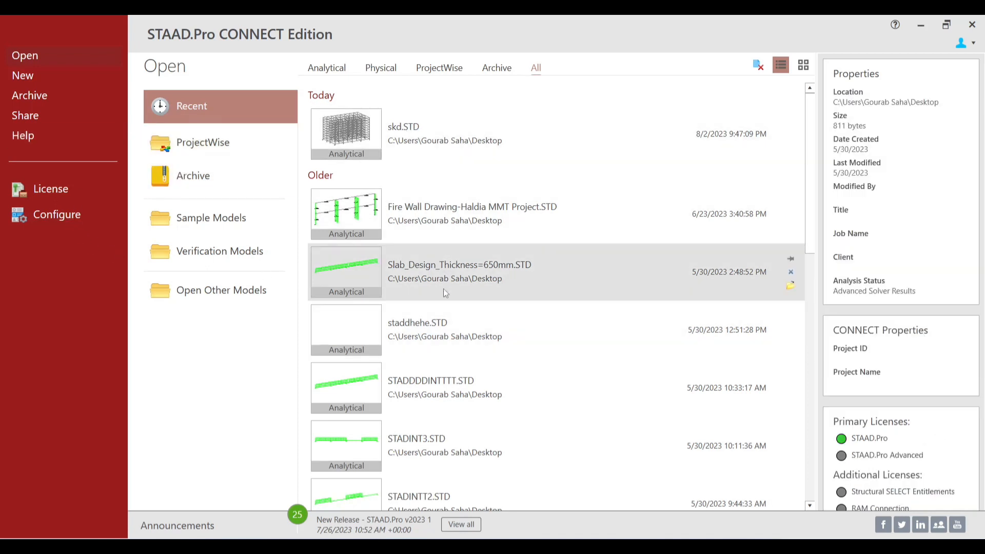
left_click(71, 215)
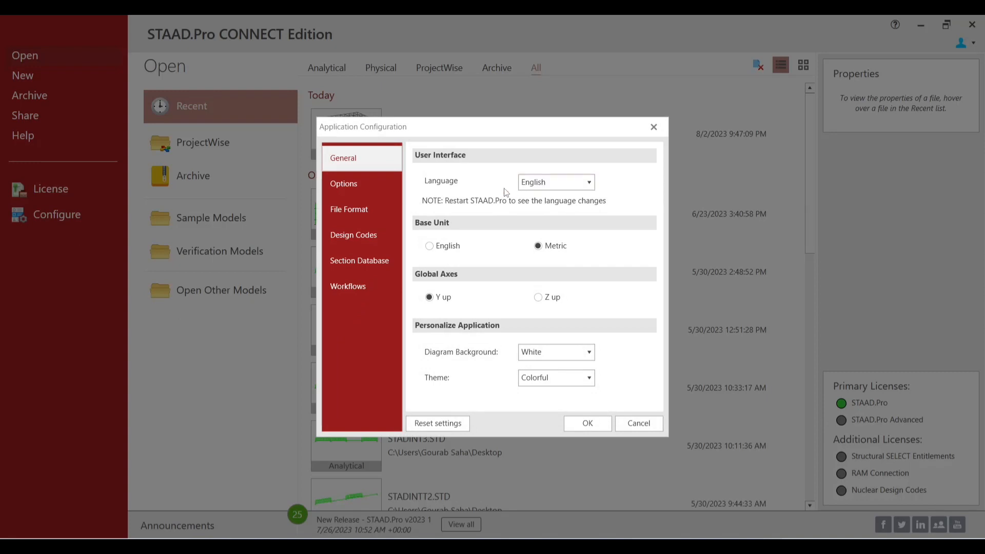
left_click(428, 246)
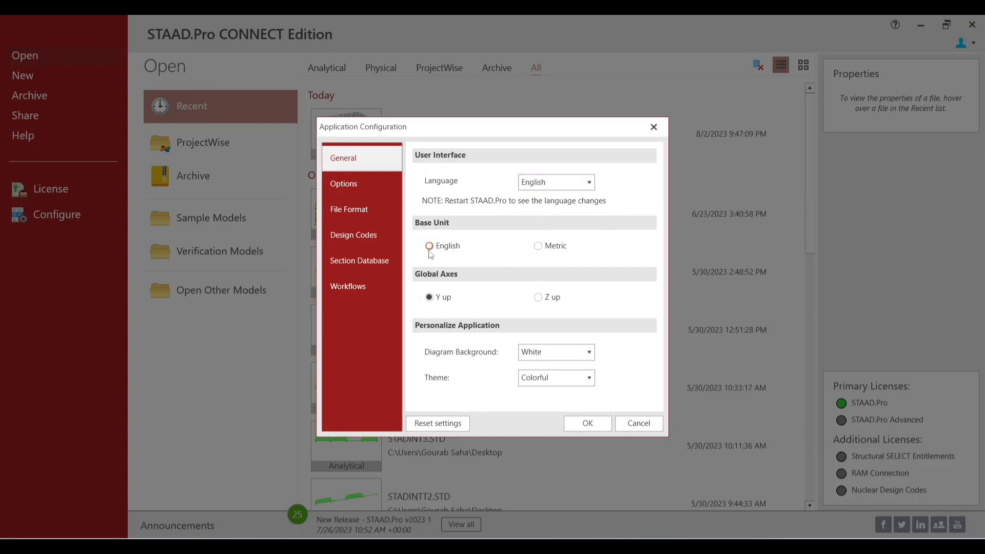
left_click(538, 246)
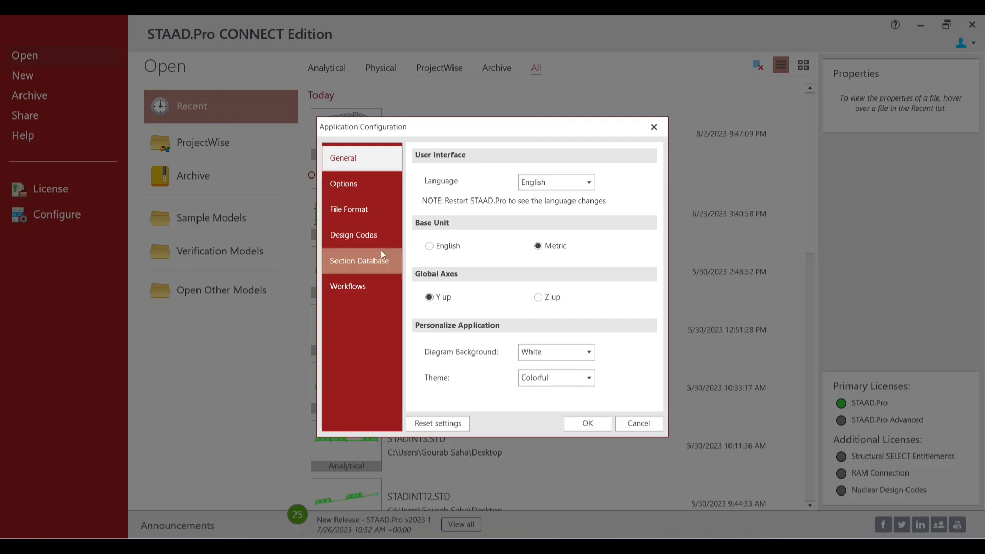
Step: Review the default design codes, keep IS456 for concrete, and accept the application configuration
left_click(358, 236)
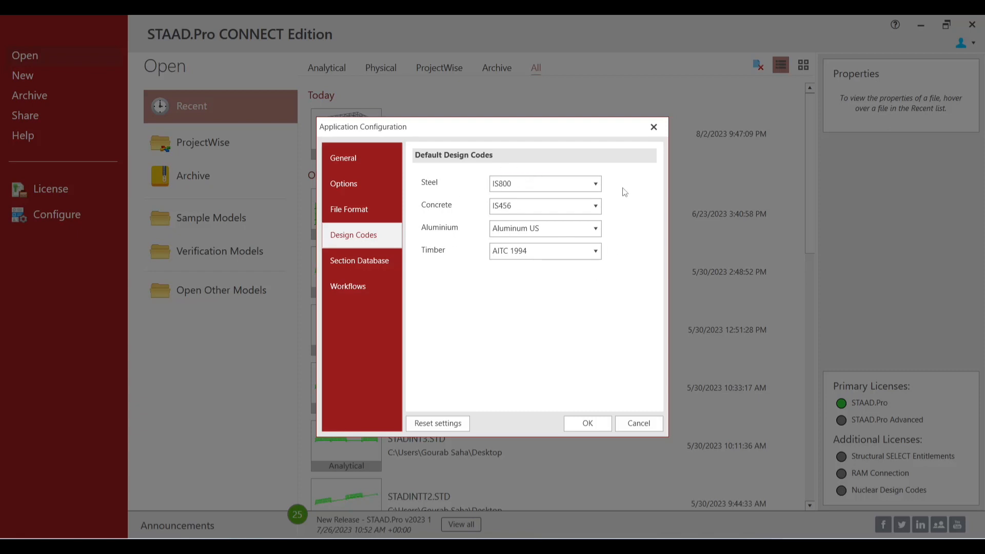
left_click(595, 208)
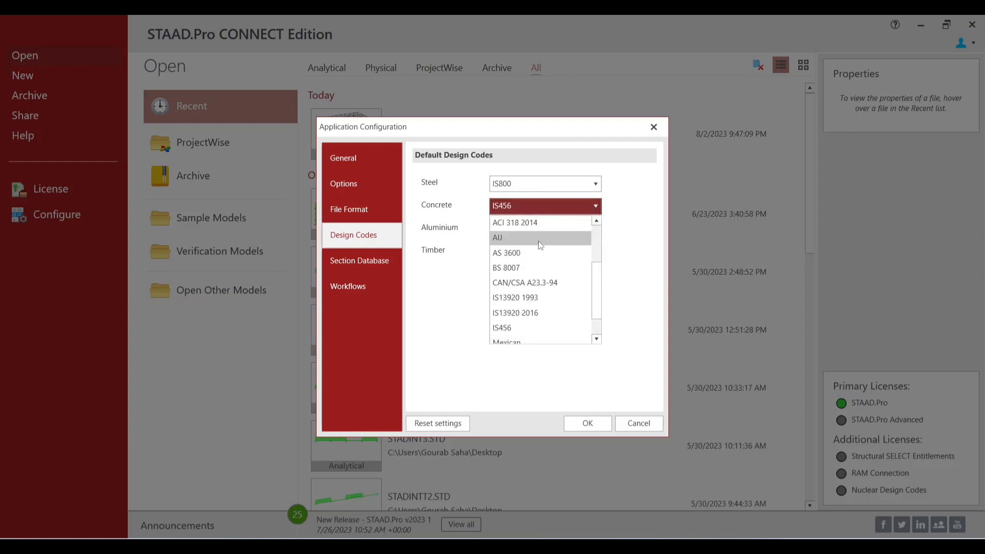
left_click(629, 224)
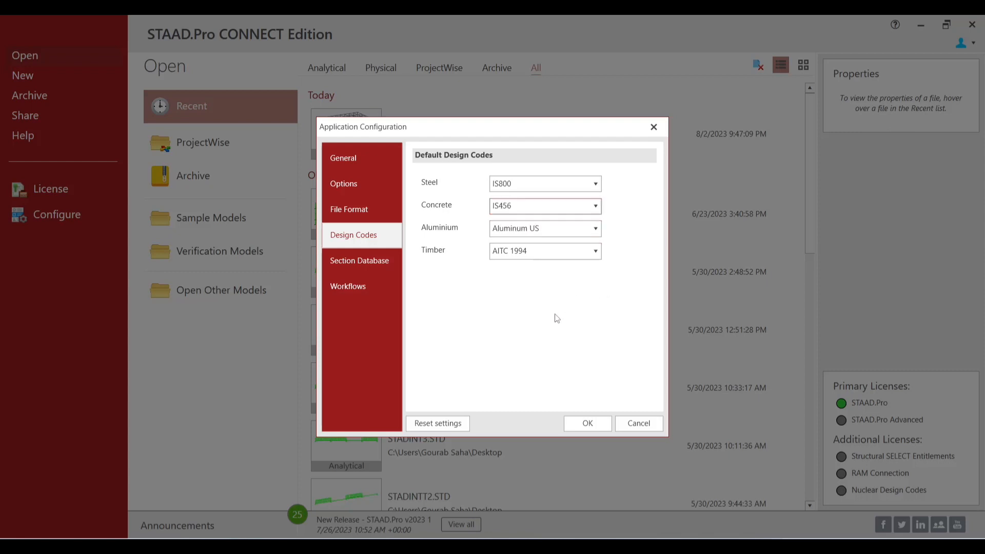
left_click(594, 423)
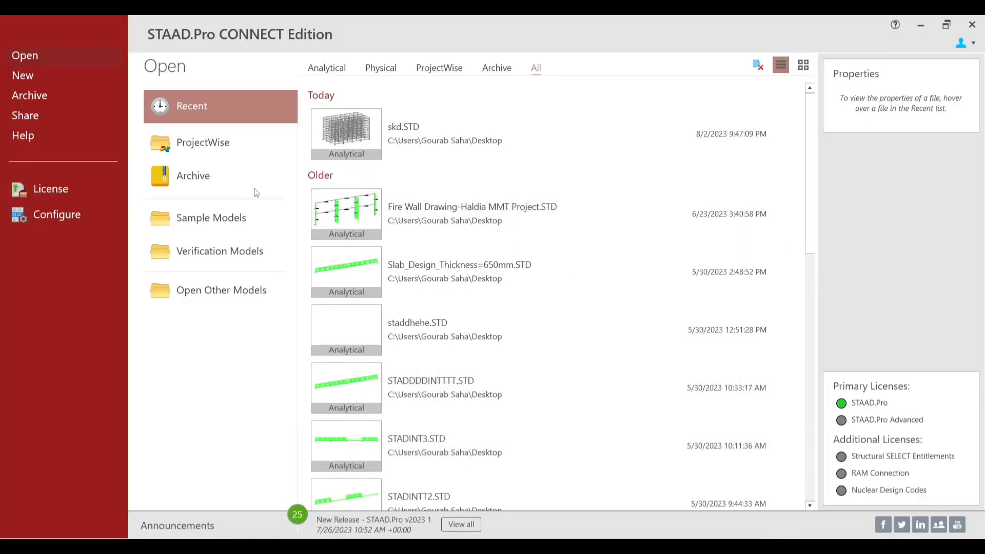
Step: Start a new analytical model and set its file name to "skd 2"
left_click(26, 76)
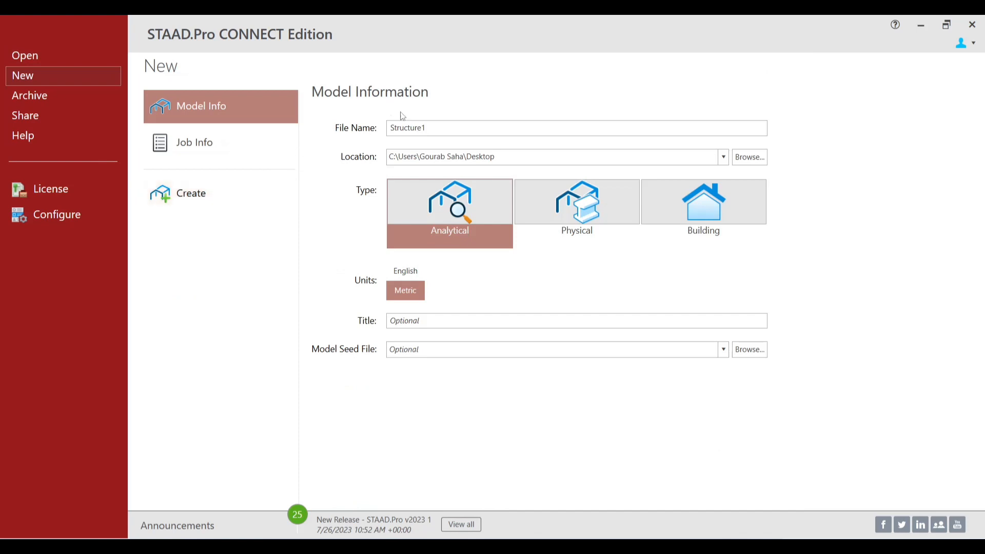
left_click(449, 130)
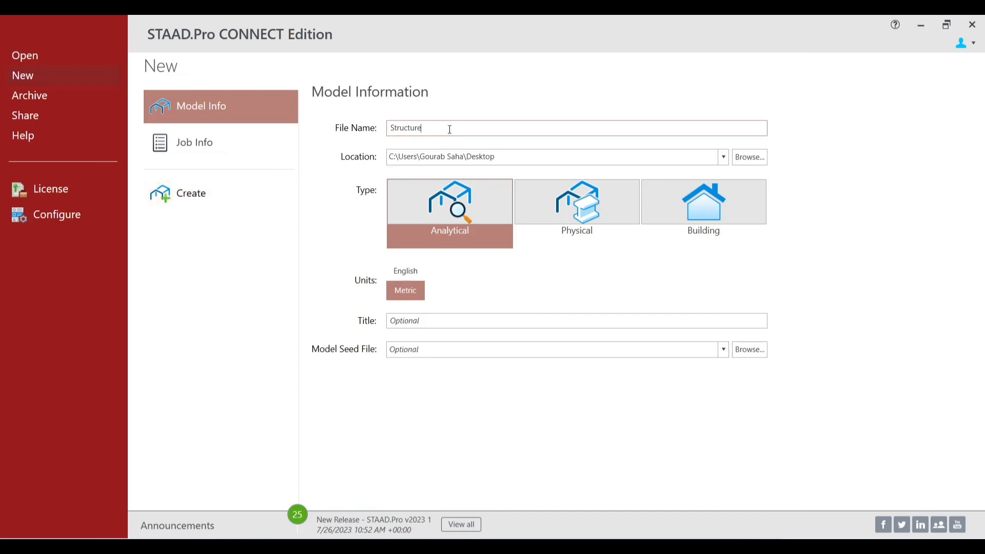
key("BackSpace")
key("BackSpace")
key("BackSpace")
key("BackSpace")
key("BackSpace")
key("BackSpace")
key("BackSpace")
key("BackSpace")
key("BackSpace")
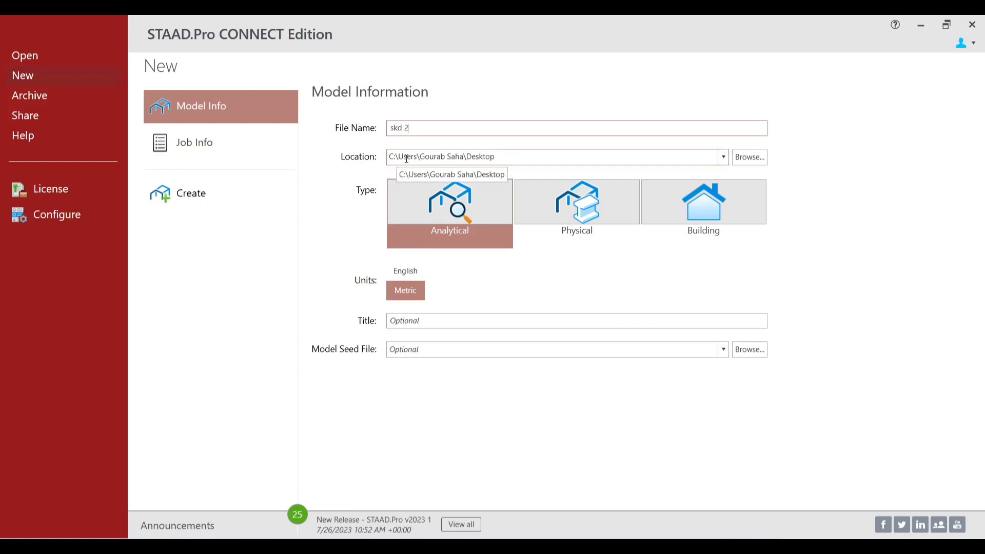
left_click(722, 158)
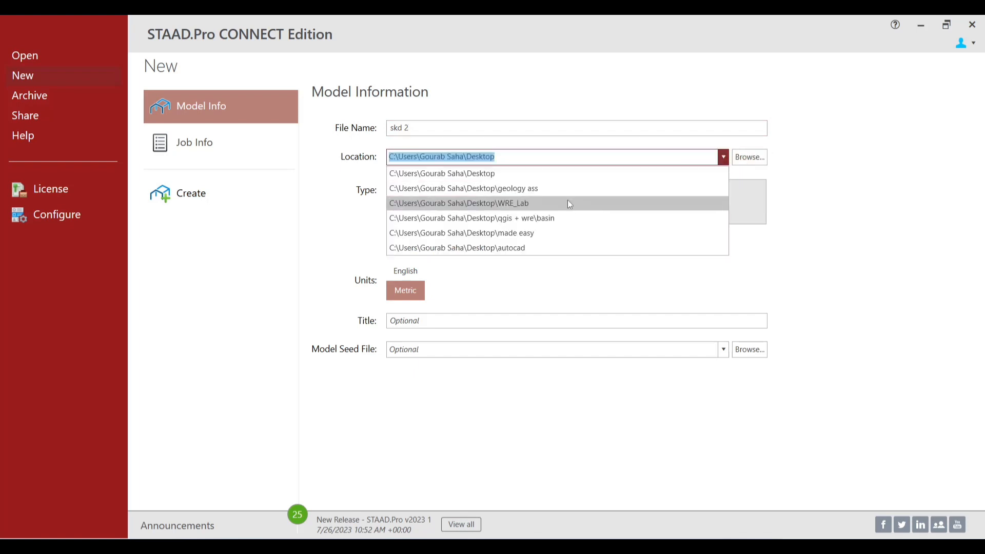
left_click(880, 272)
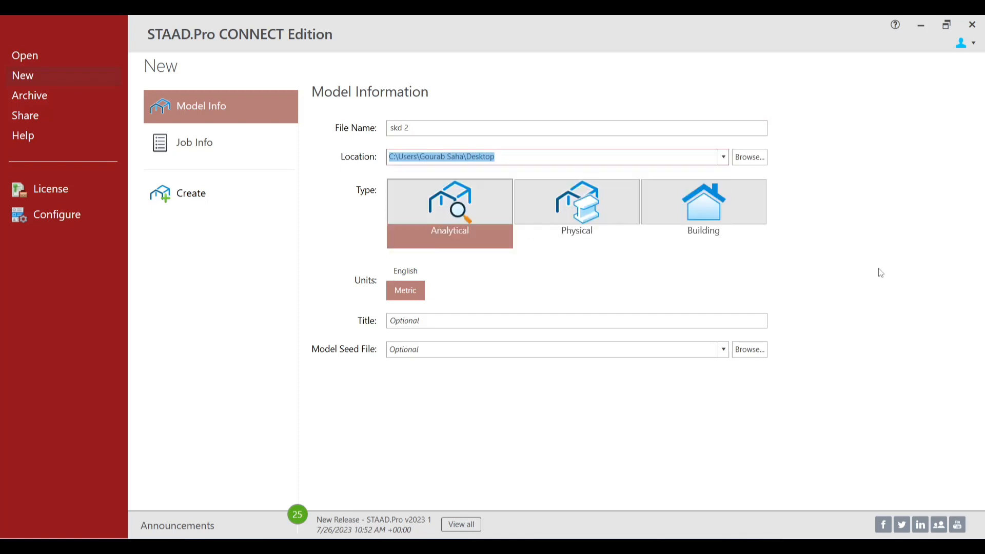
left_click(746, 158)
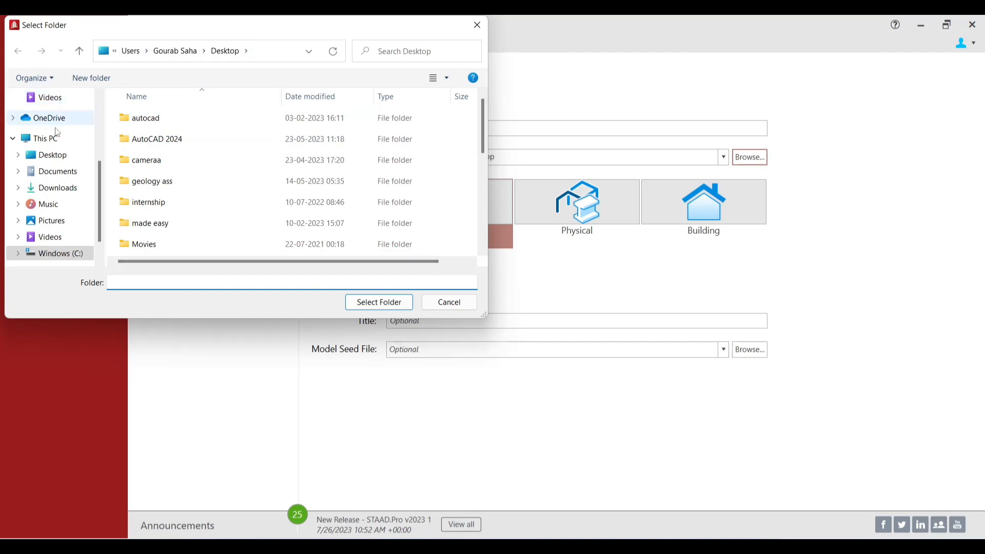
left_click(477, 25)
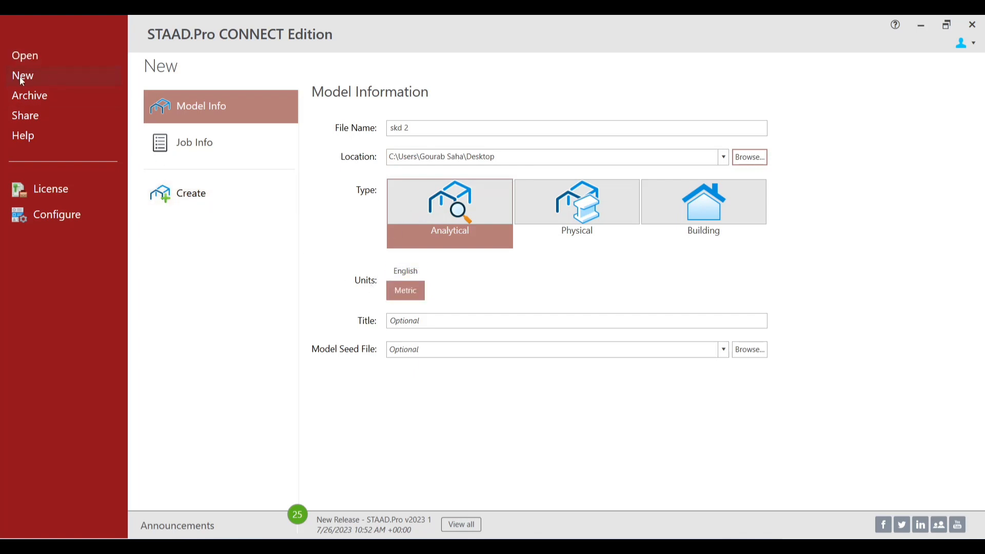
Step: Create the model and define node 1 at the origin with X, Y and Z coordinates of 0
left_click(202, 197)
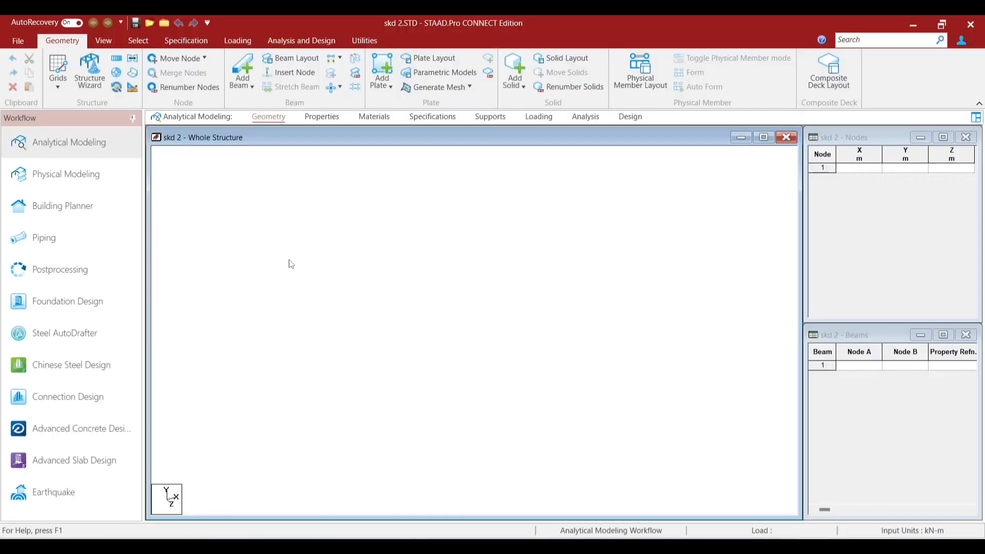
left_click(862, 171)
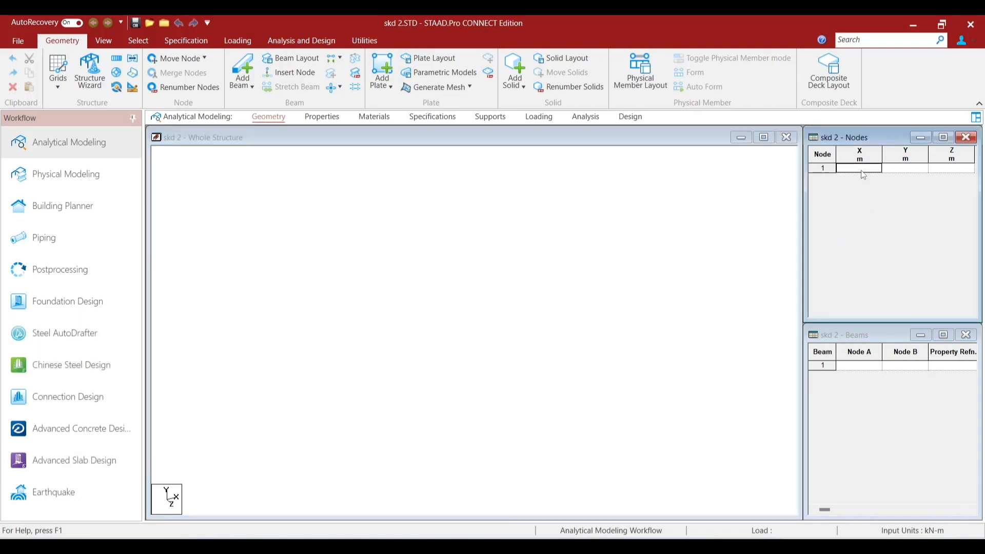
type("0")
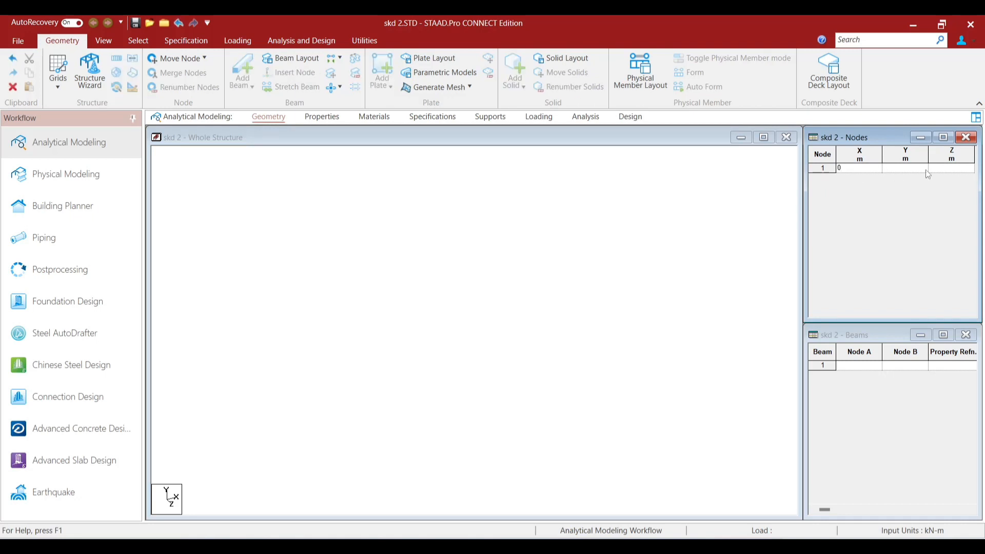
left_click(901, 169)
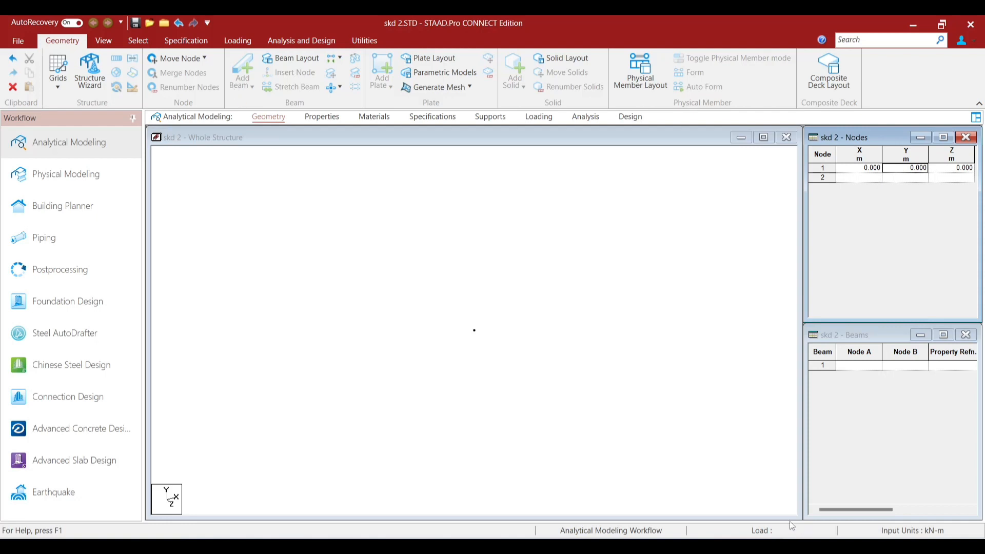
Step: Switch to the hand-drawn plan in Chrome to check the grid dimensions, and return to STAAD.Pro
left_click(647, 487)
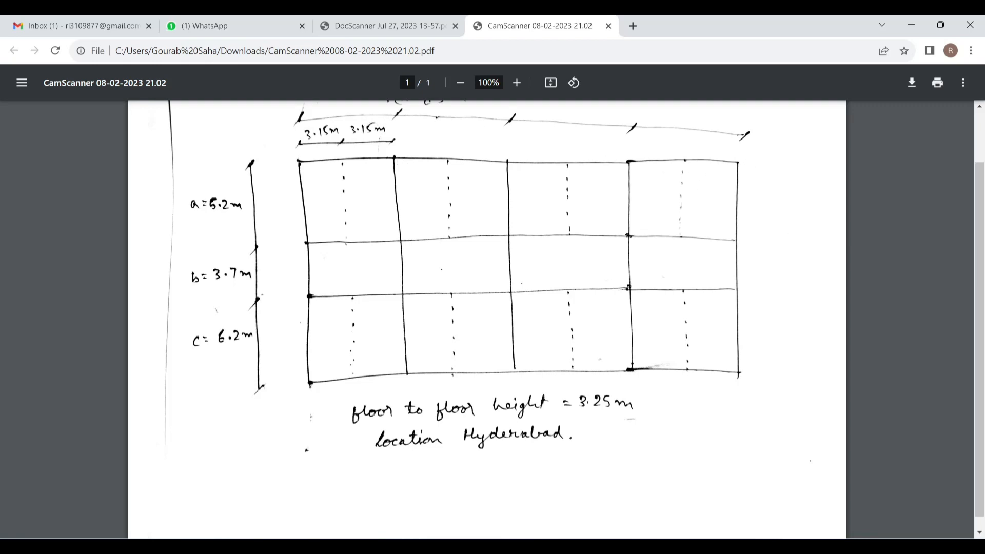
mouse_move(647, 546)
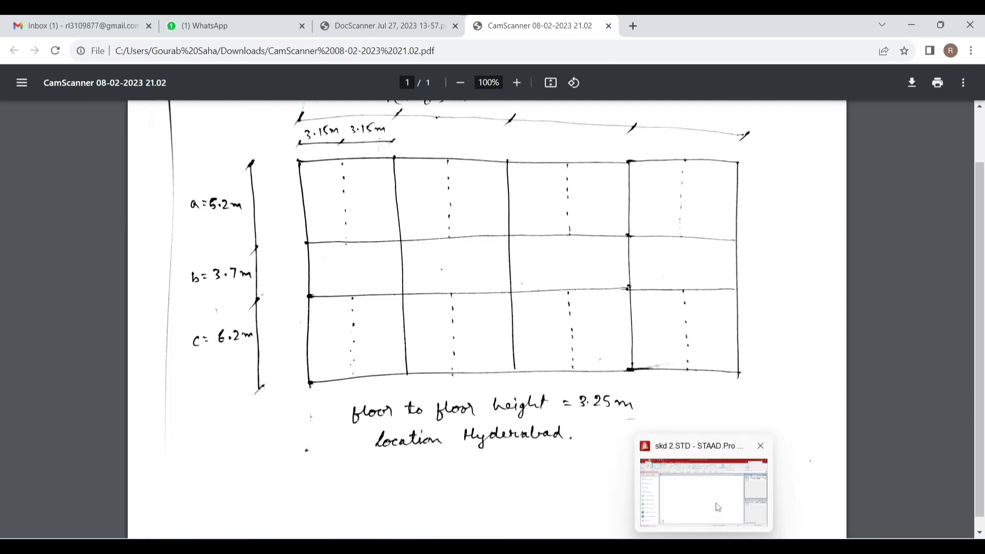
left_click(718, 506)
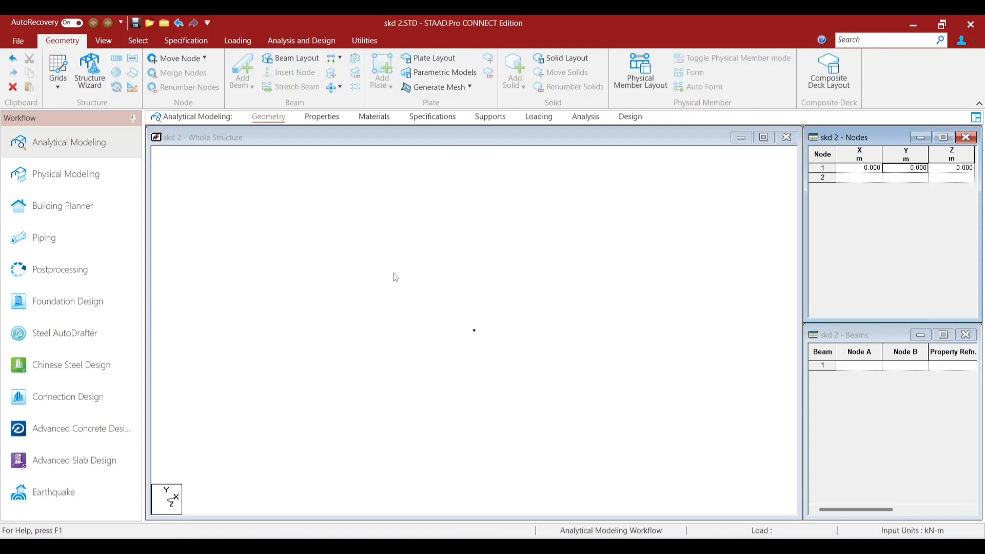
Step: Repeat node 1 translationally along X in 4 linked steps of 6.3 m to form the first beam line
left_click(146, 41)
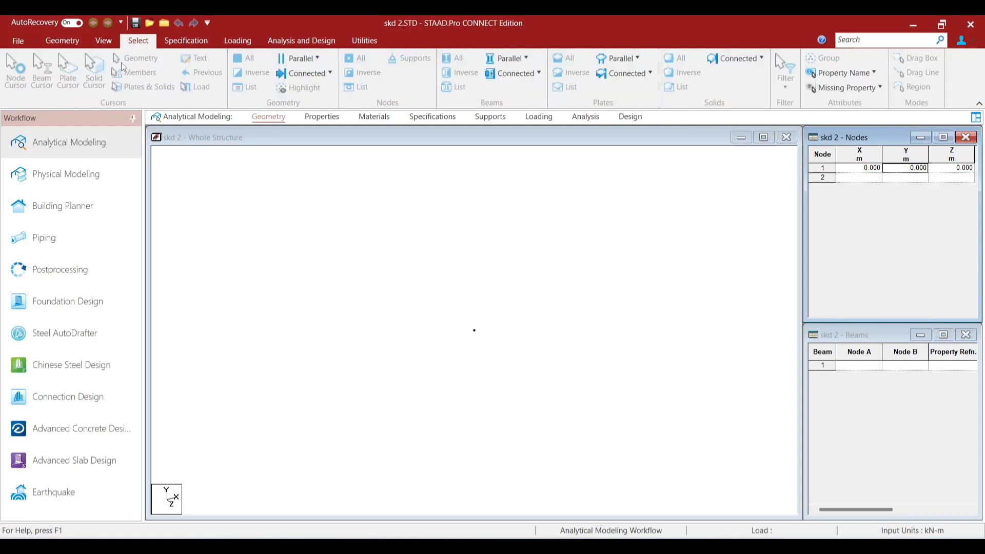
left_click(575, 372)
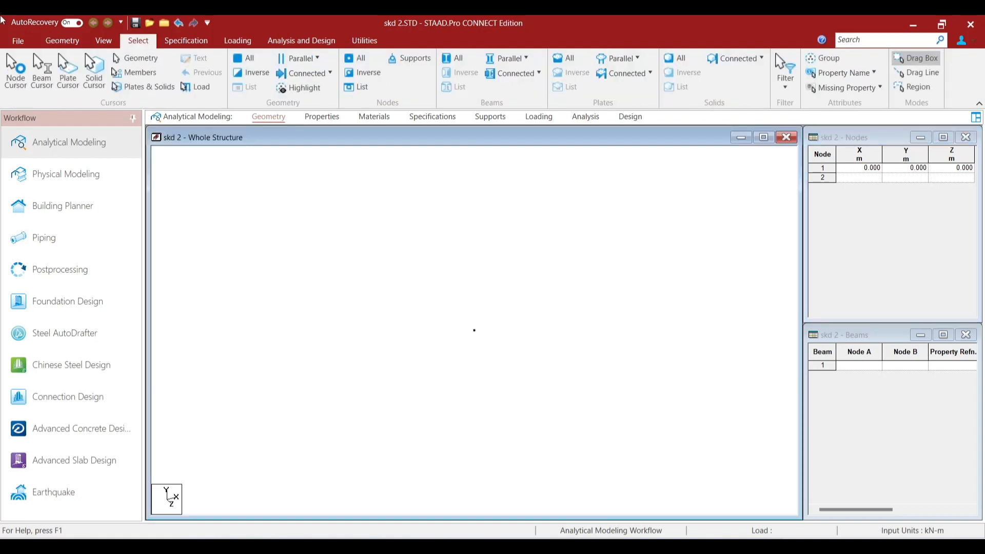
left_click(14, 72)
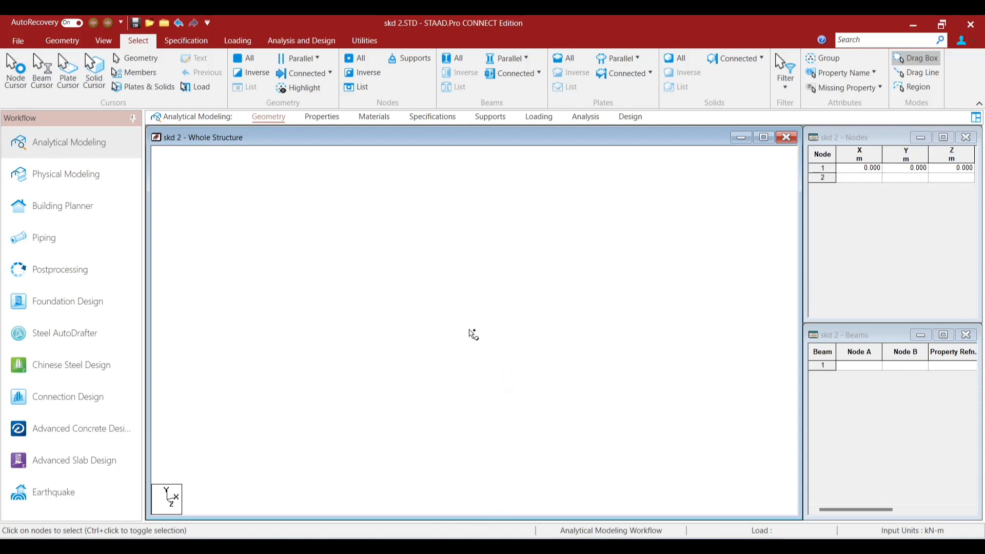
left_click(478, 336)
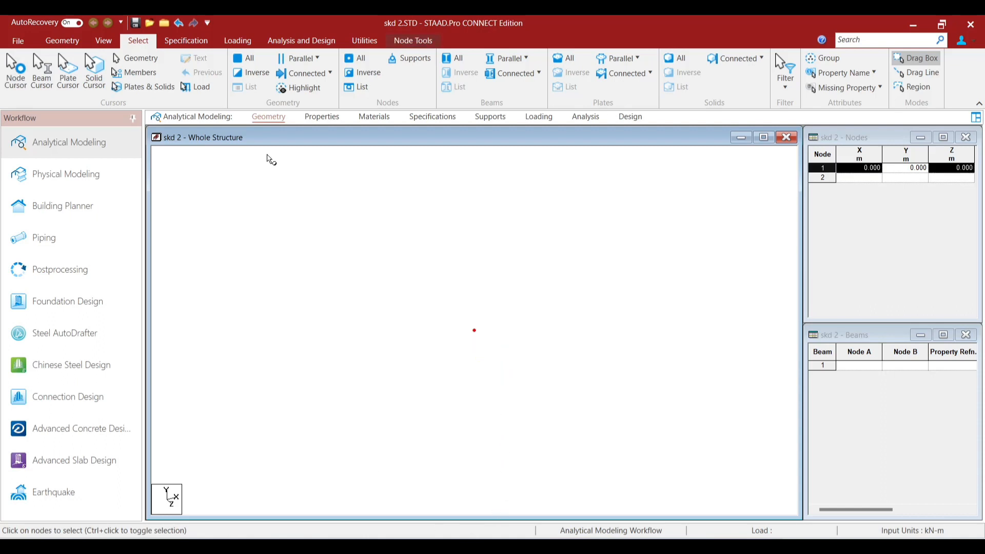
left_click(62, 41)
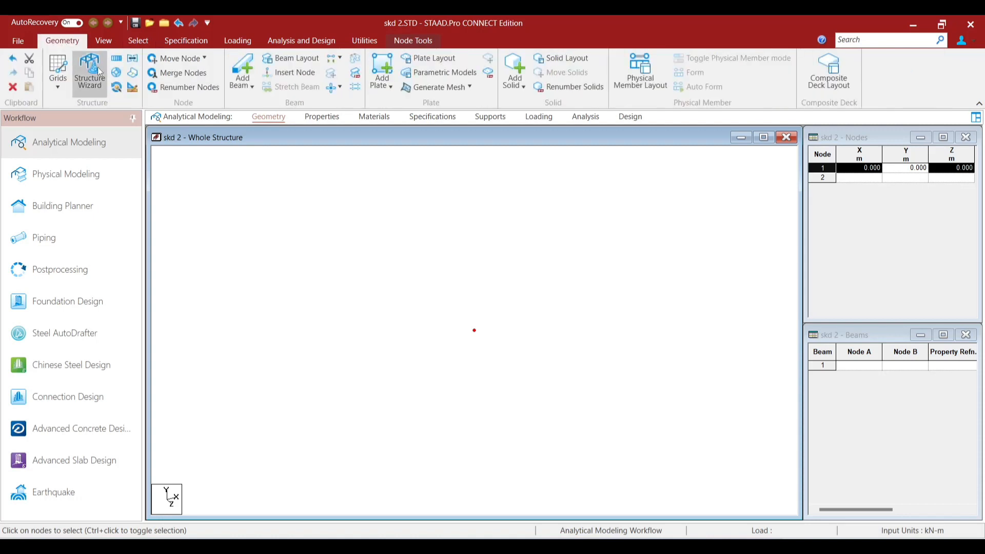
left_click(118, 59)
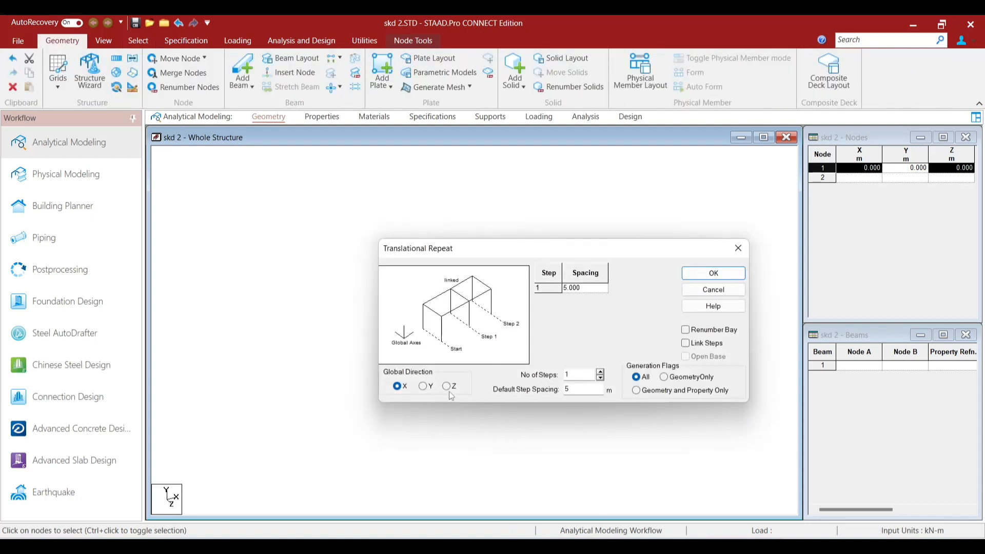
left_click(584, 376)
type("4")
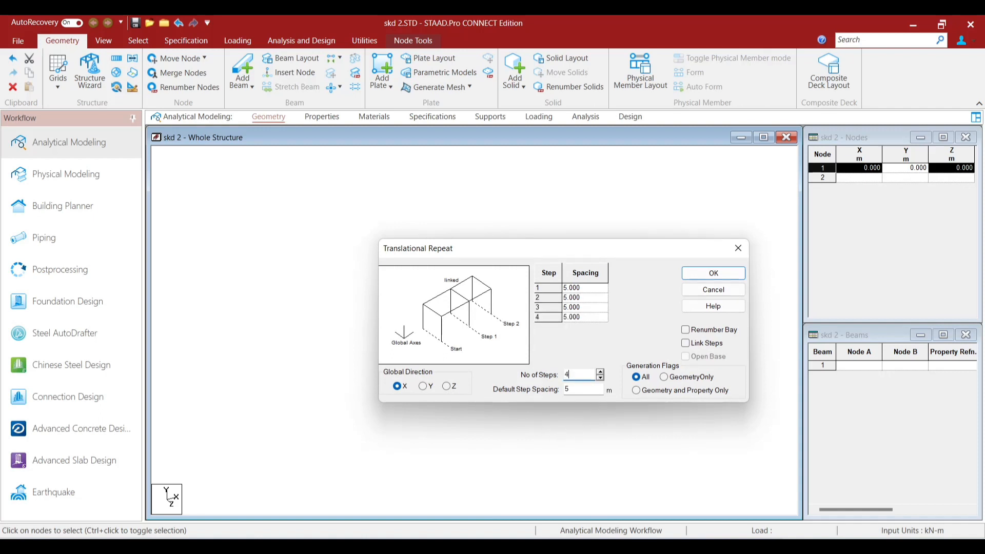
left_click(572, 390)
left_click(686, 344)
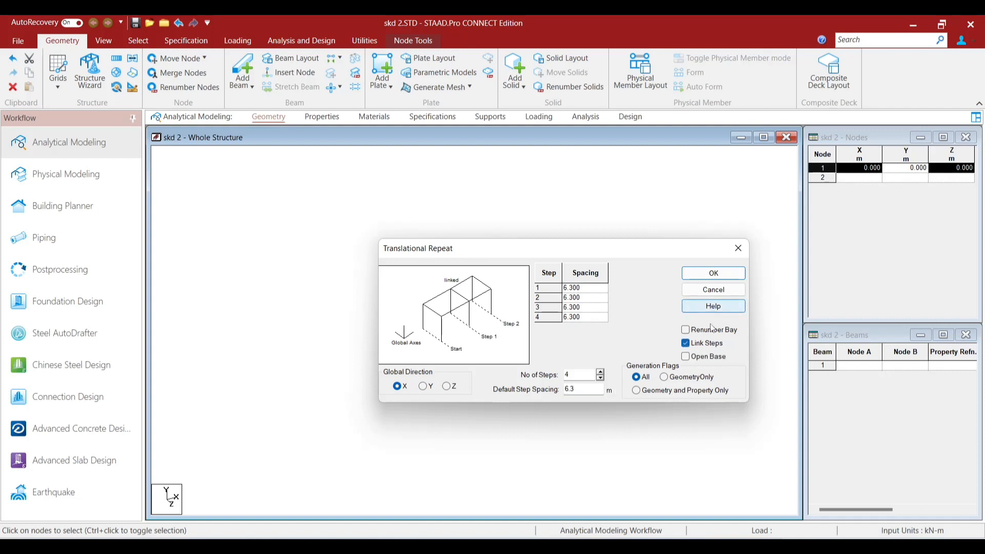
left_click(728, 276)
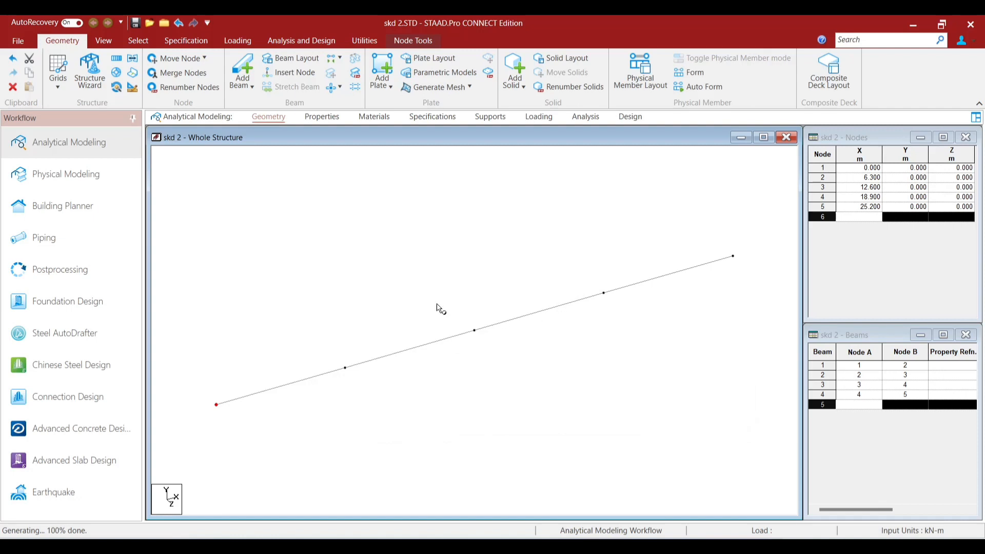
Step: View the beam line in plan, check the transverse bay widths on the hand-drawn plan in Chrome, and return to STAAD.Pro
left_click(103, 44)
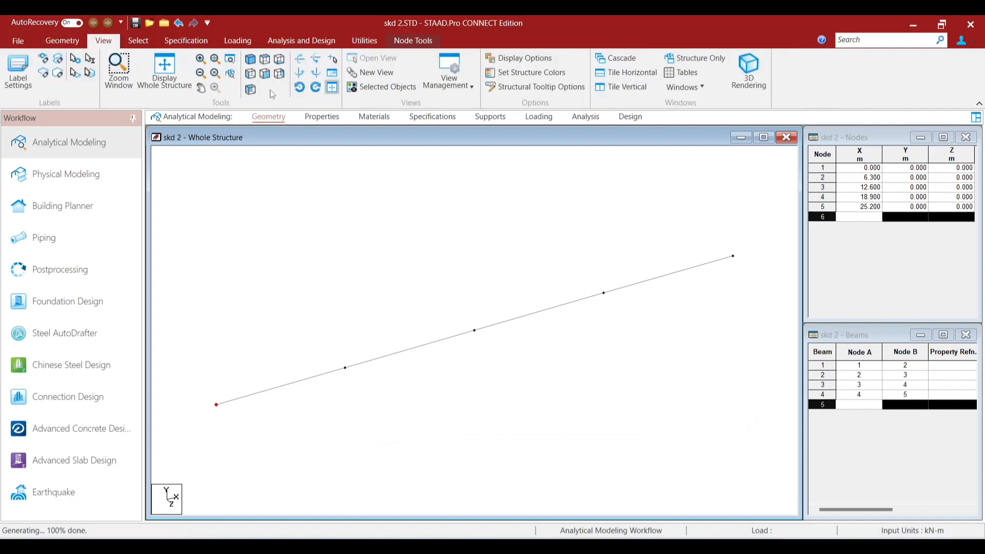
left_click(263, 60)
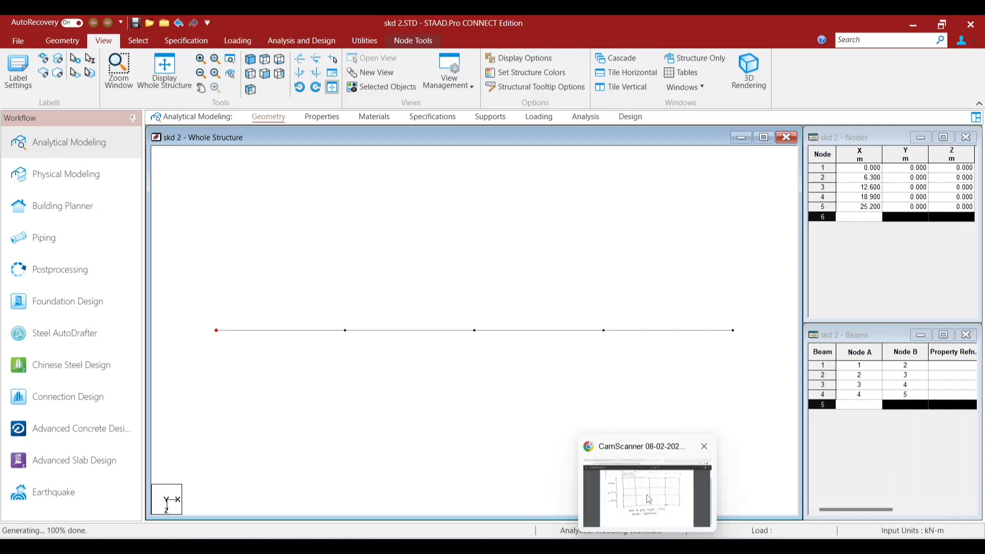
left_click(648, 487)
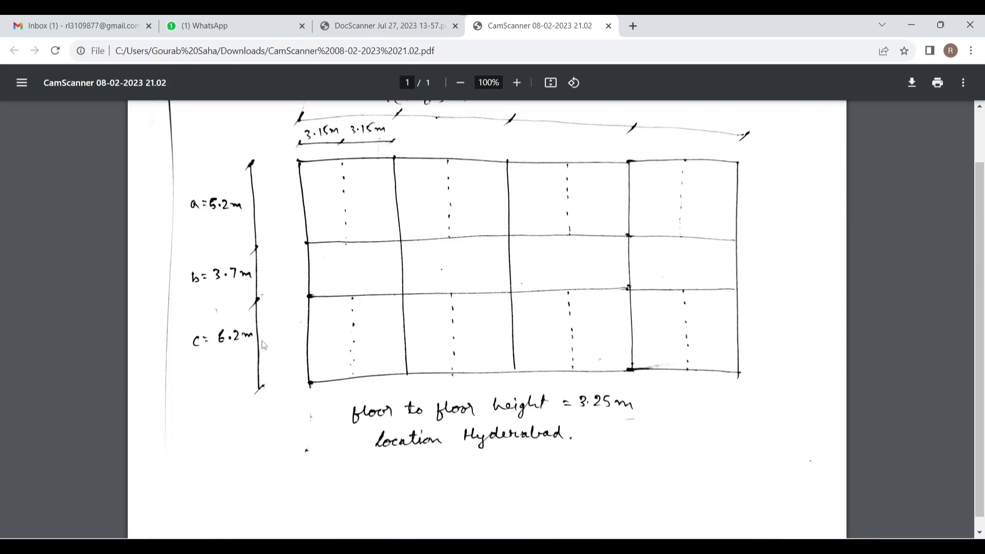
mouse_move(677, 533)
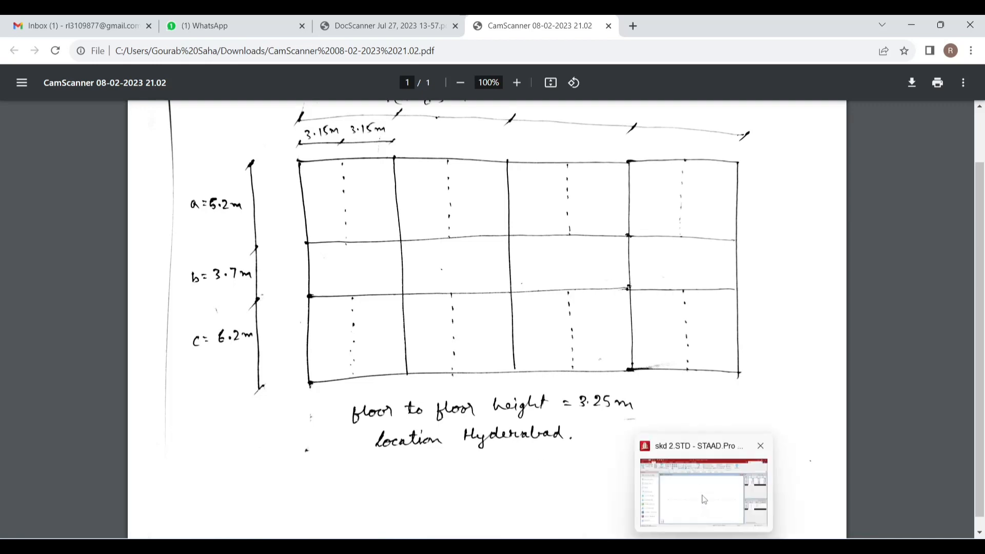
left_click(704, 495)
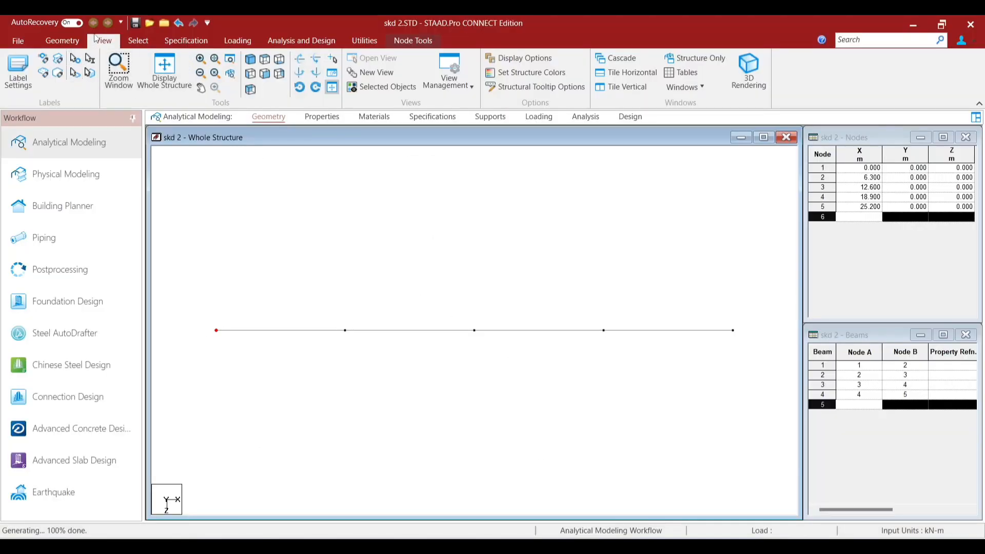
Step: Repeat the whole four-bay beam line translationally along Z in one linked step of 5.2 m
left_click(131, 41)
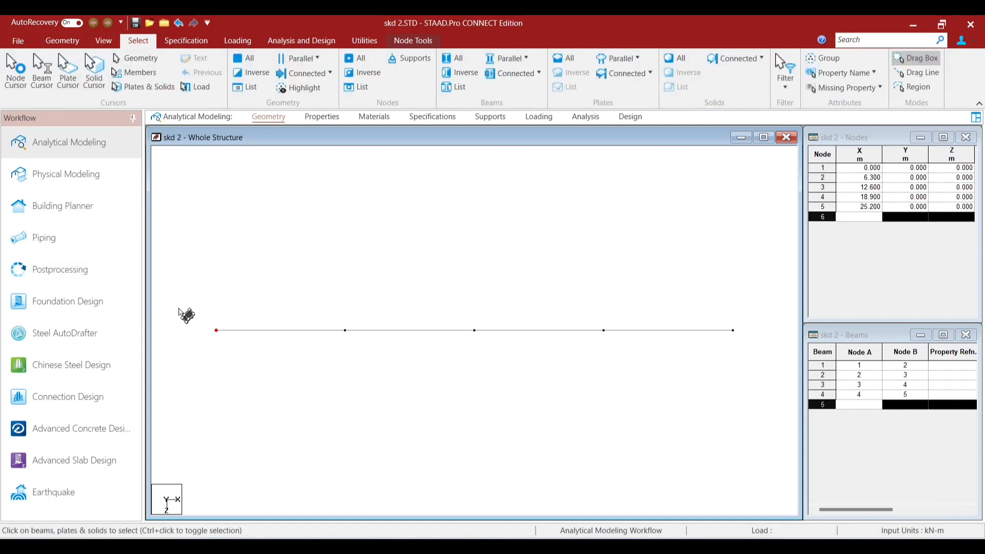
left_click_drag(197, 320, 745, 358)
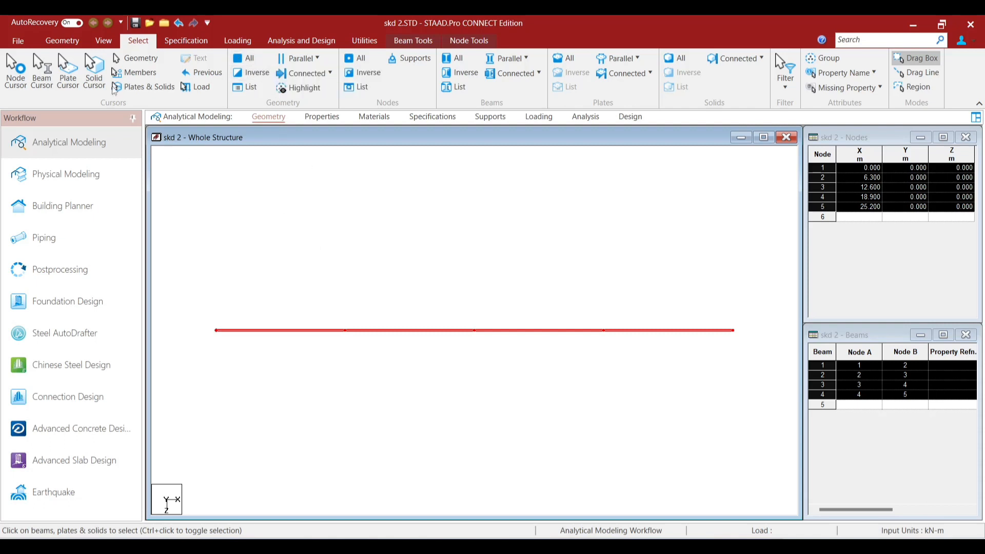
left_click(64, 41)
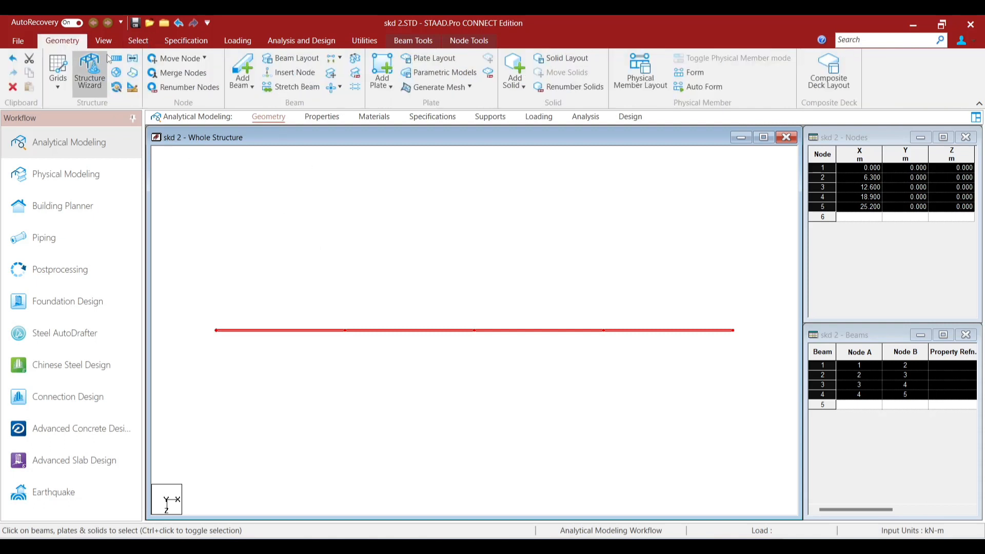
left_click(117, 58)
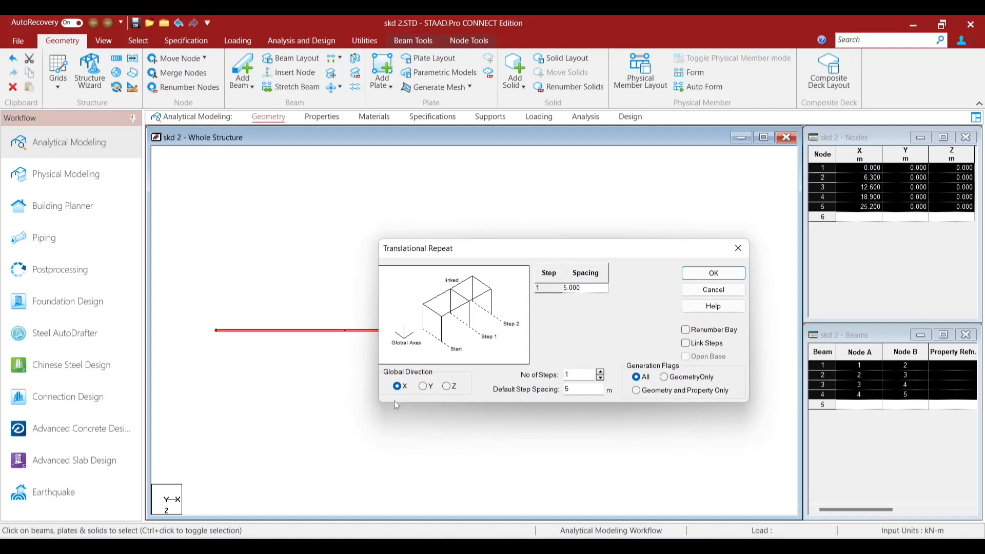
left_click(446, 386)
left_click(579, 387)
left_click(710, 355)
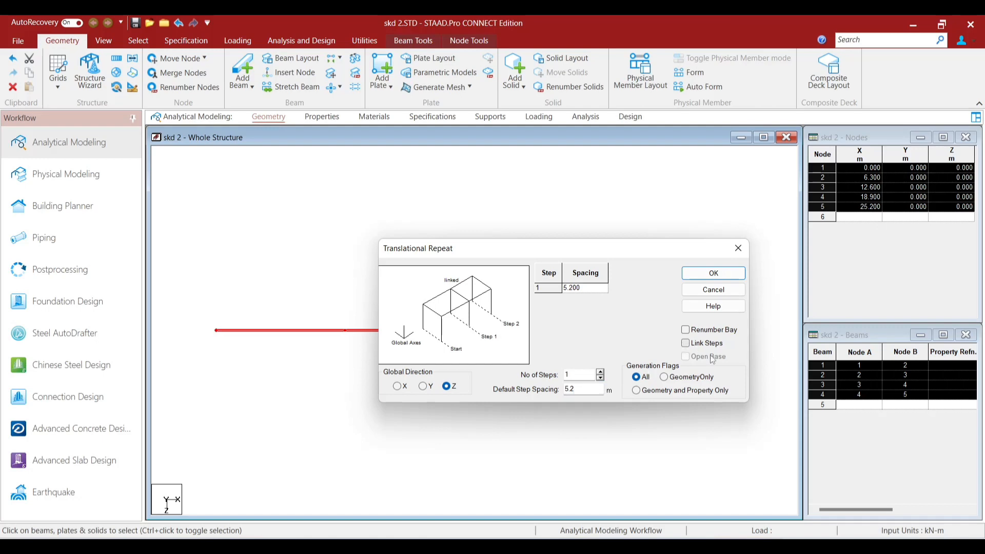
left_click(686, 343)
left_click(700, 273)
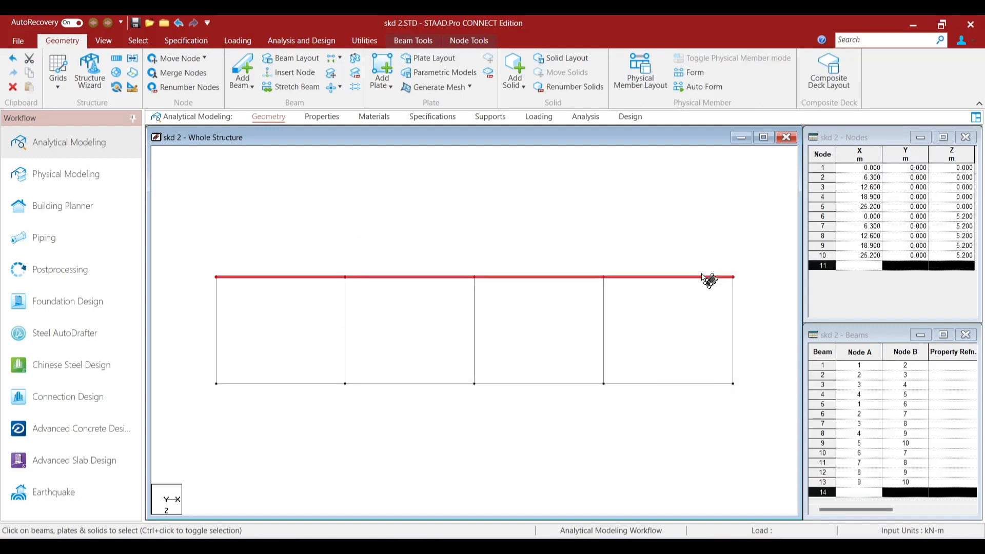
Step: Try a linked translational repeat of the beam row at Z 5.2 m by 3.7 m along X, and undo it
left_click(433, 226)
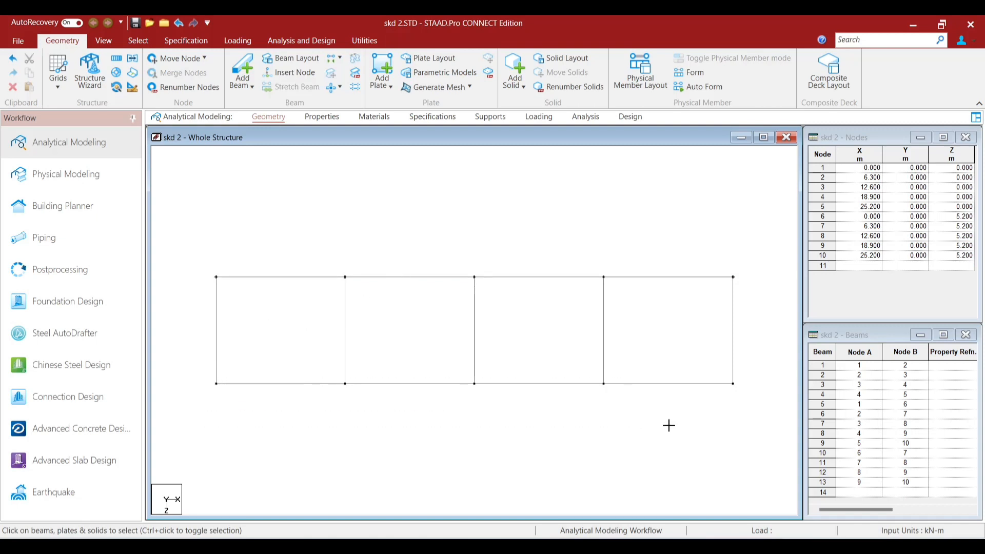
left_click_drag(751, 396, 763, 398)
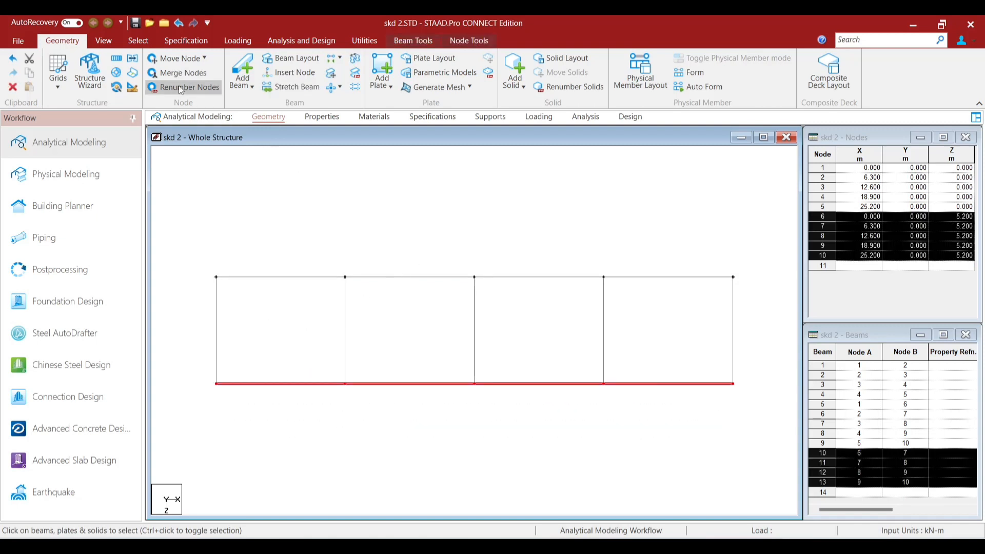
left_click(117, 58)
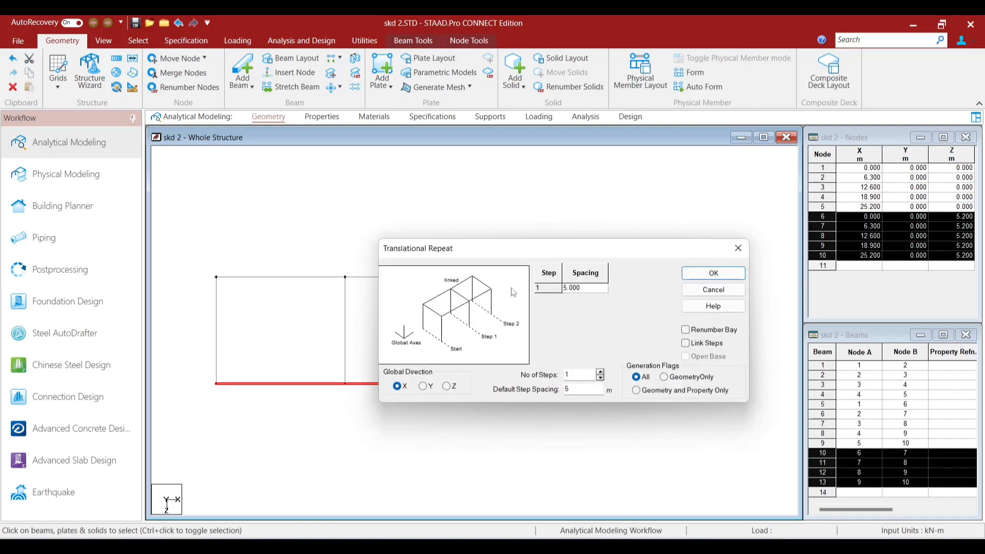
left_click(569, 389)
left_click(687, 345)
left_click(713, 274)
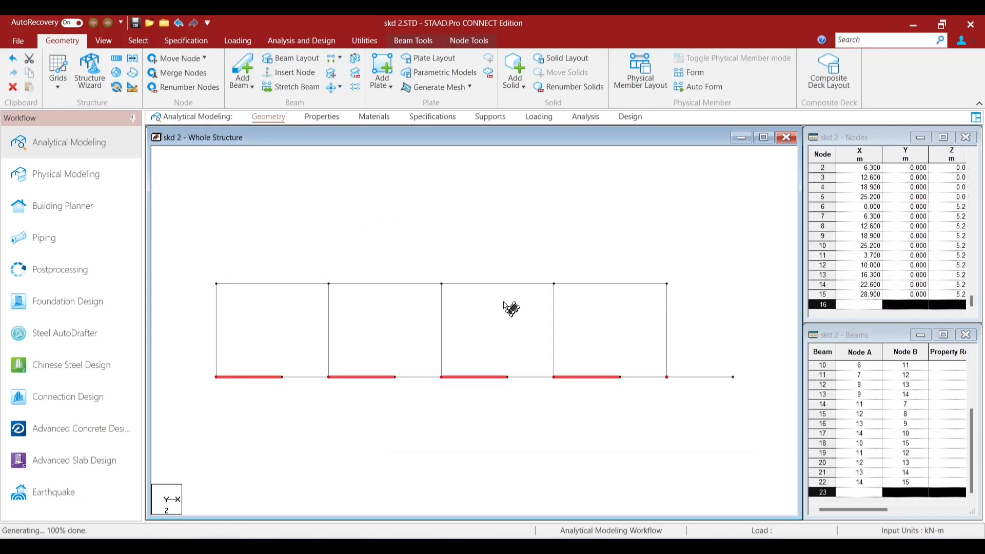
left_click(178, 23)
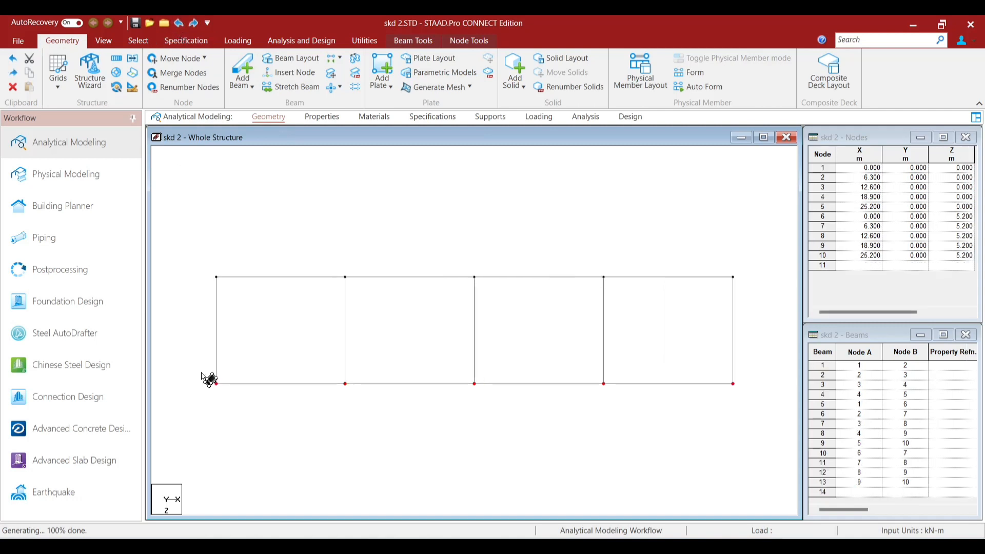
Step: Reselect the beam row at Z 5.2 m, retry the linked 3.7 m repeat along X, and undo it again
left_click_drag(201, 373, 753, 399)
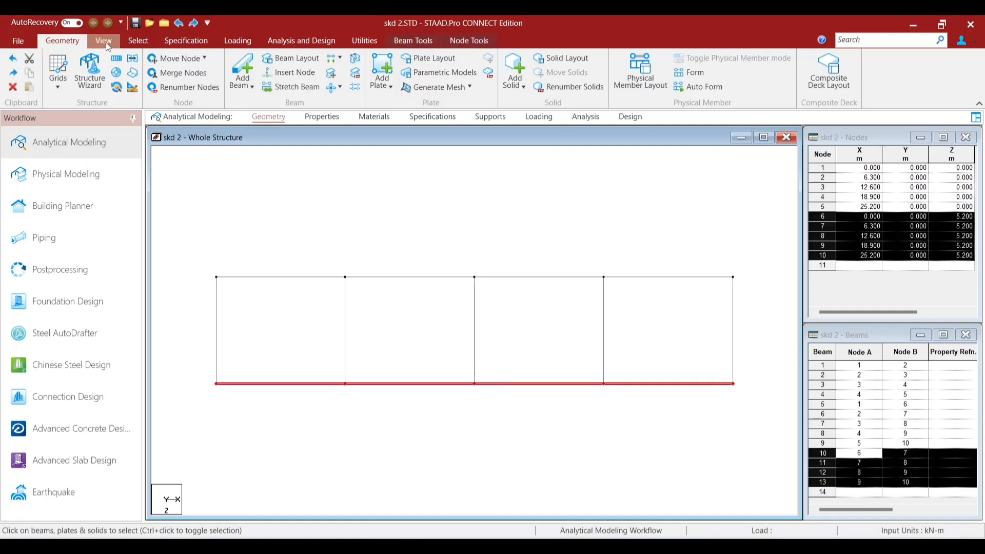
left_click(116, 60)
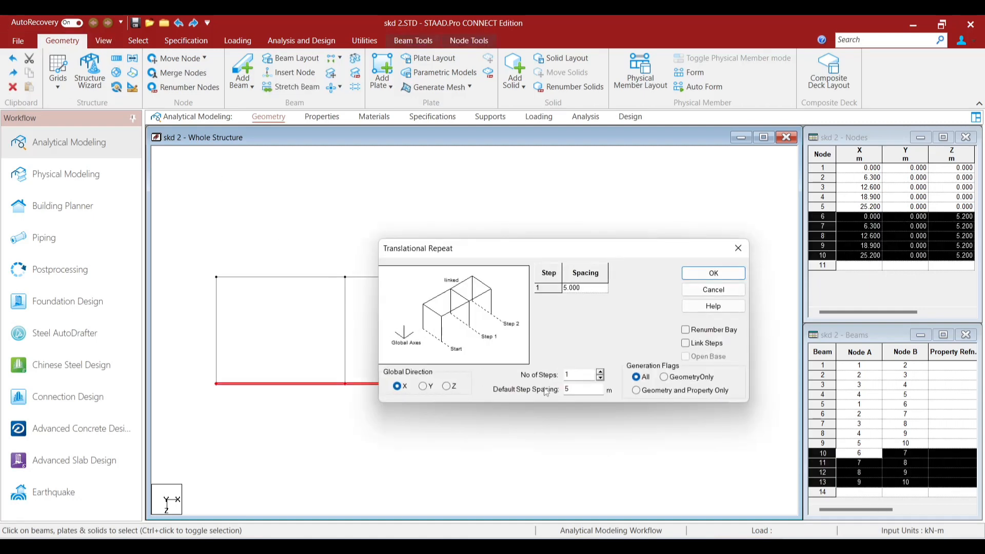
left_click(573, 388)
key("BackSpace")
left_click(582, 290)
left_click(686, 343)
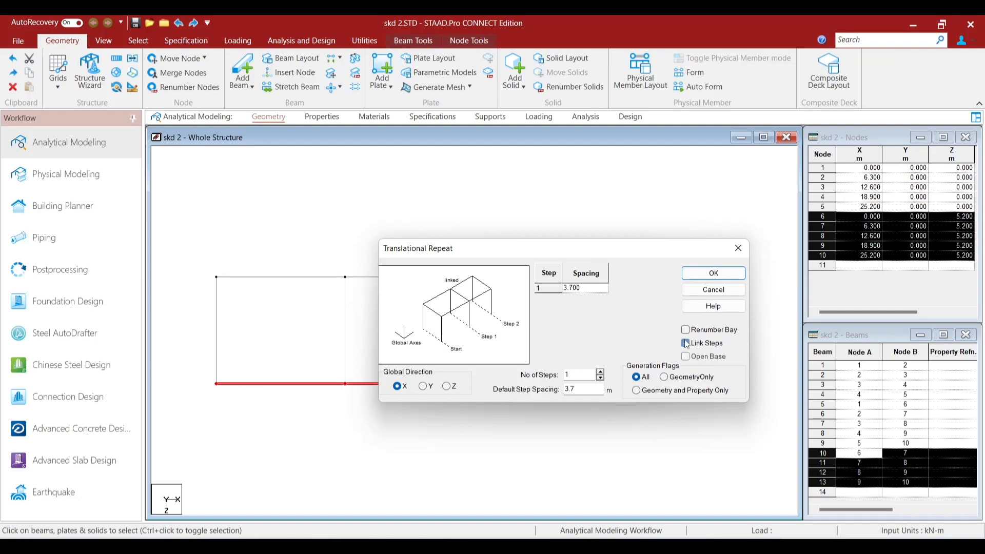
left_click(712, 273)
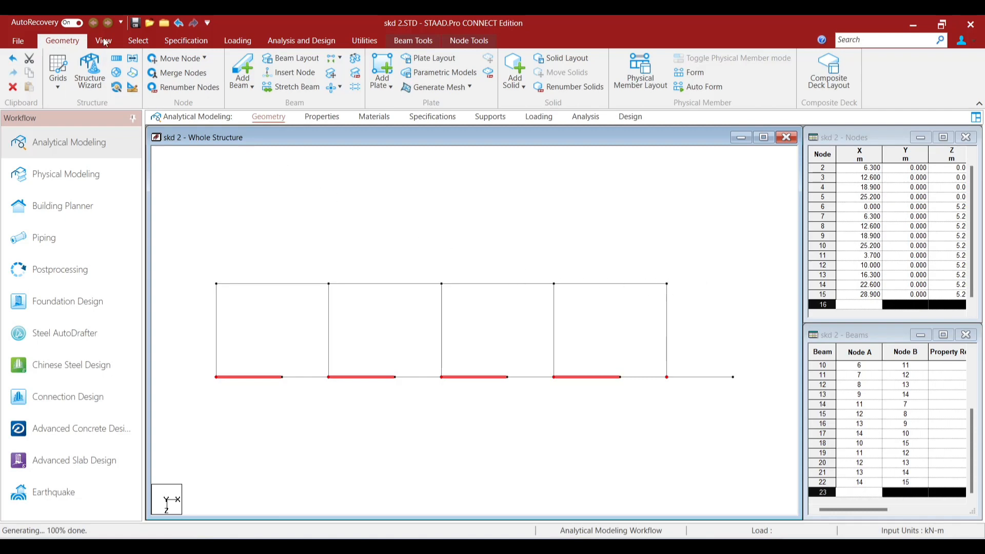
left_click(178, 23)
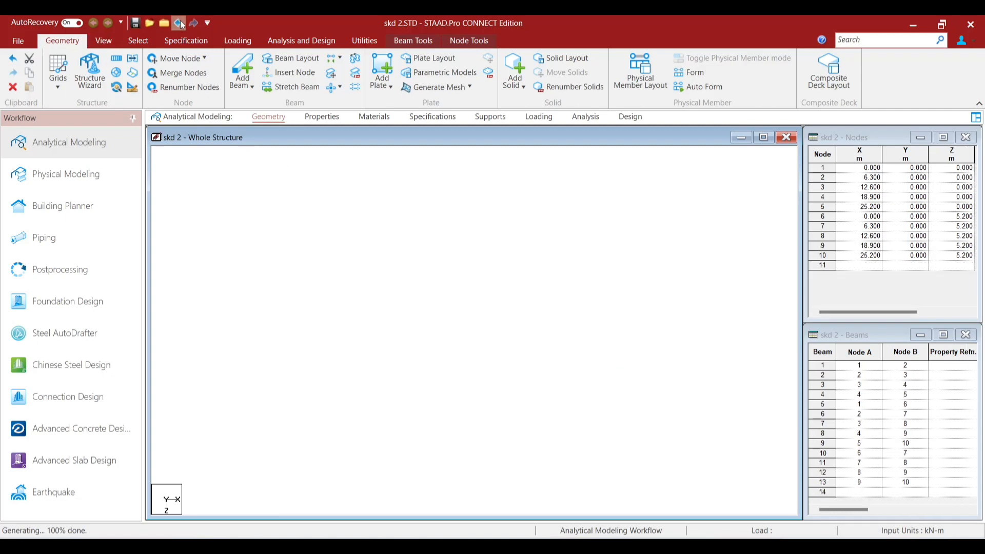
Step: Repeat the beam row at Z 5.2 m translationally along Z in one linked step of 3.7 m
left_click(204, 384)
left_click_drag(195, 378, 400, 421)
left_click_drag(583, 414, 748, 393)
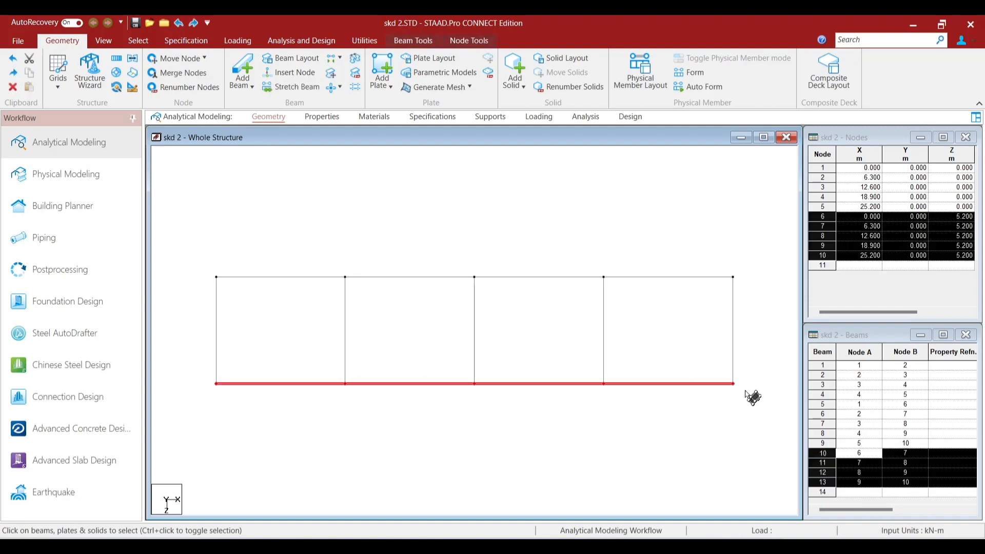
left_click(117, 58)
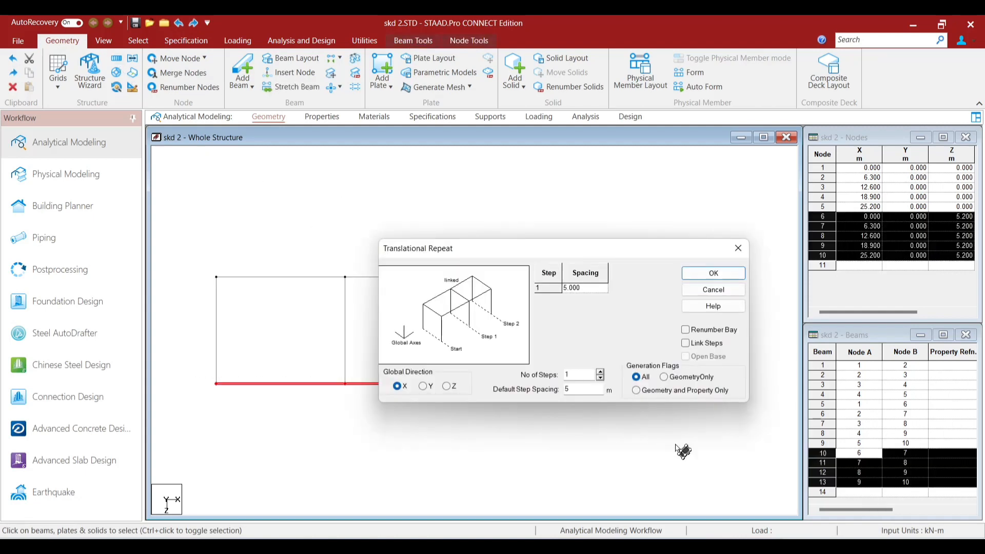
left_click(447, 386)
left_click(685, 343)
left_click(711, 274)
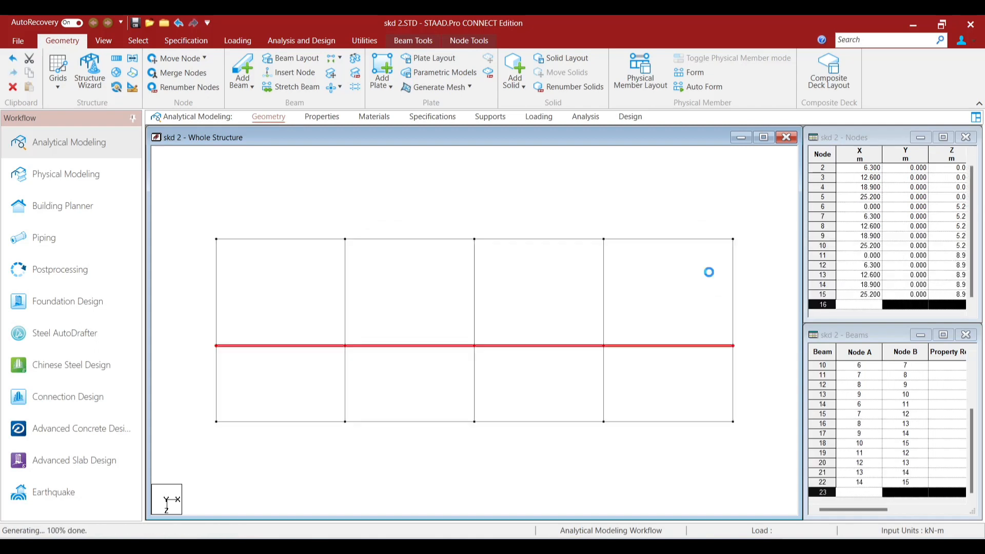
Step: Repeat the beam row at Z 8.9 m translationally along Z in one linked step of 6.2 m
left_click(203, 416)
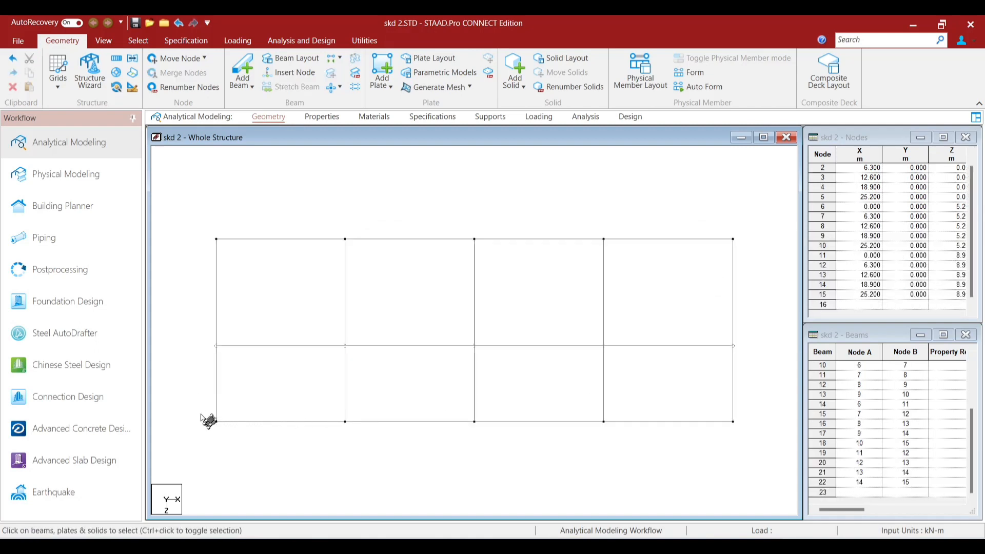
left_click_drag(496, 453, 762, 441)
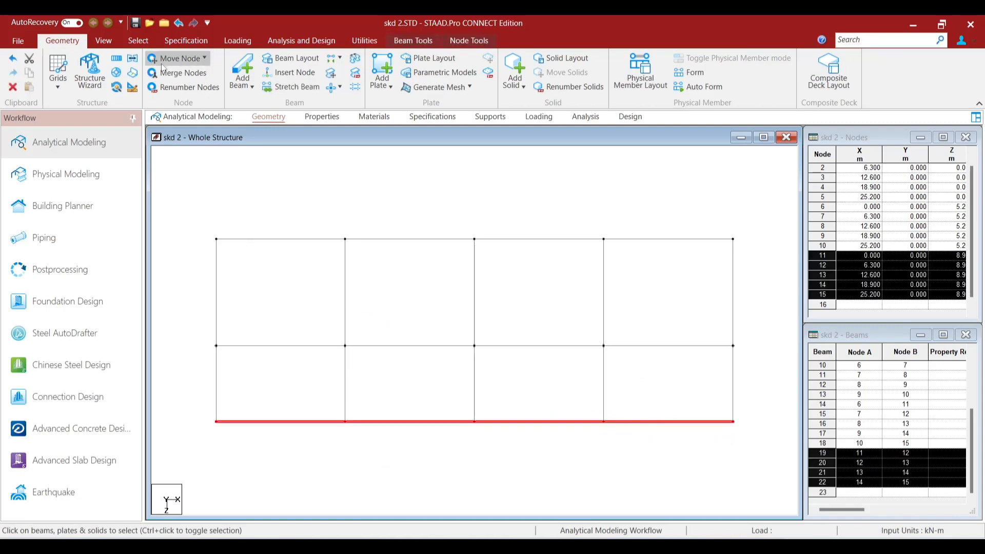
left_click(121, 62)
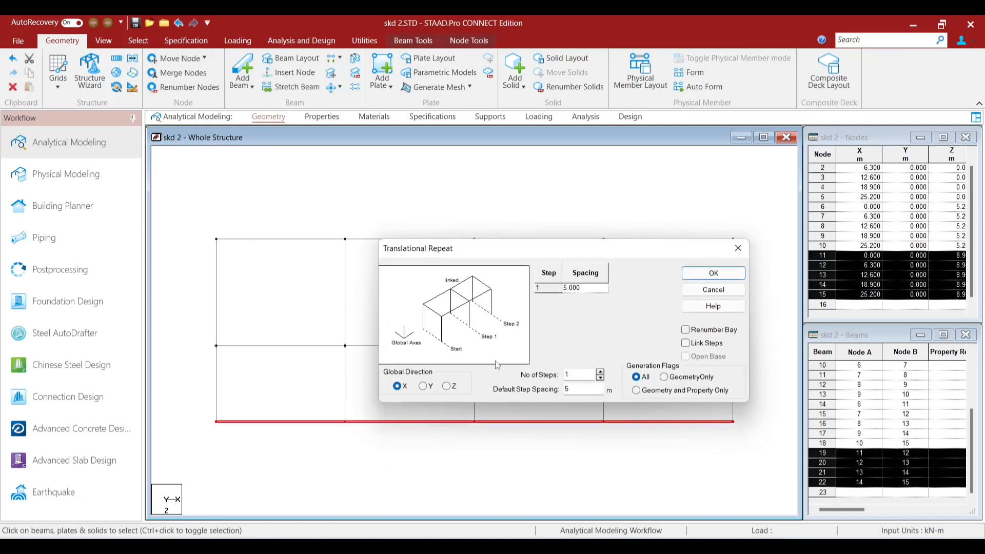
left_click(447, 387)
left_click(686, 343)
left_click(702, 274)
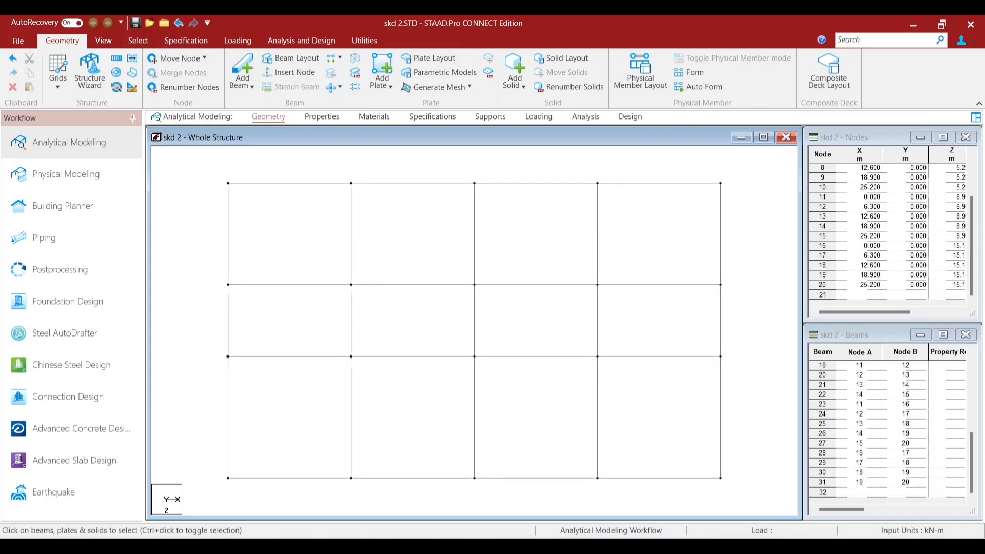
Step: Switch to the hand-drawn plan in Chrome to examine the dashed secondary beam lines and their spacing, and return to STAAD.Pro
left_click(654, 500)
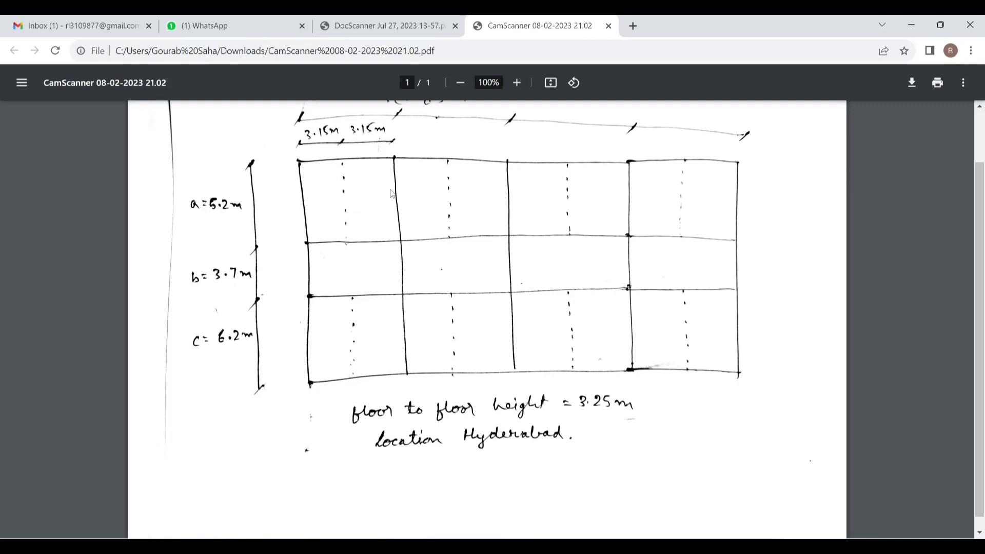
scroll(393, 190, "up", 1)
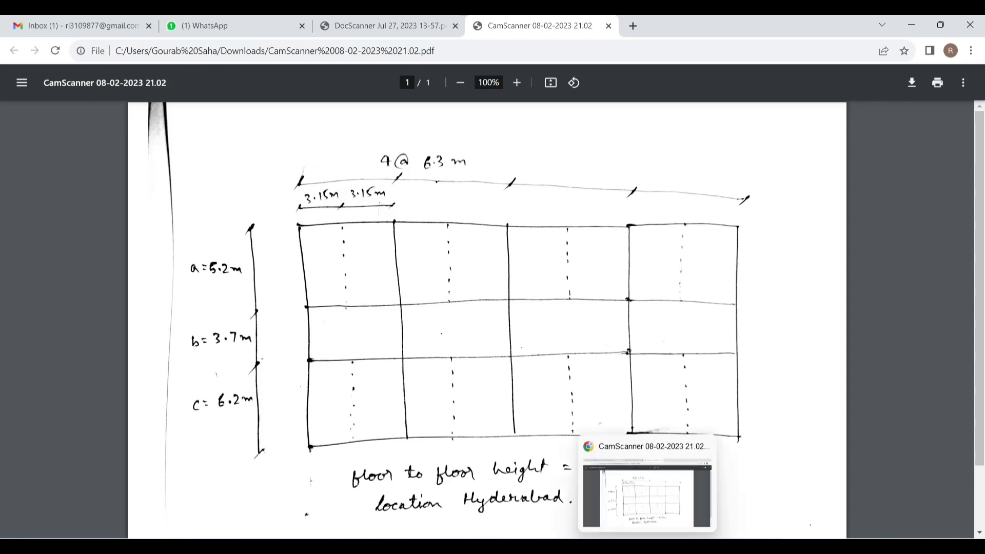
mouse_move(703, 547)
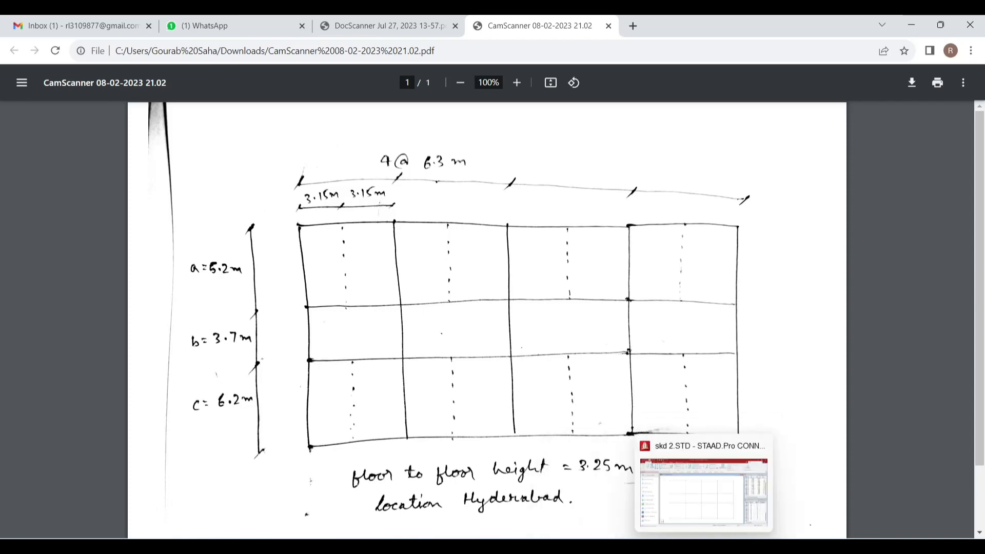
left_click(705, 516)
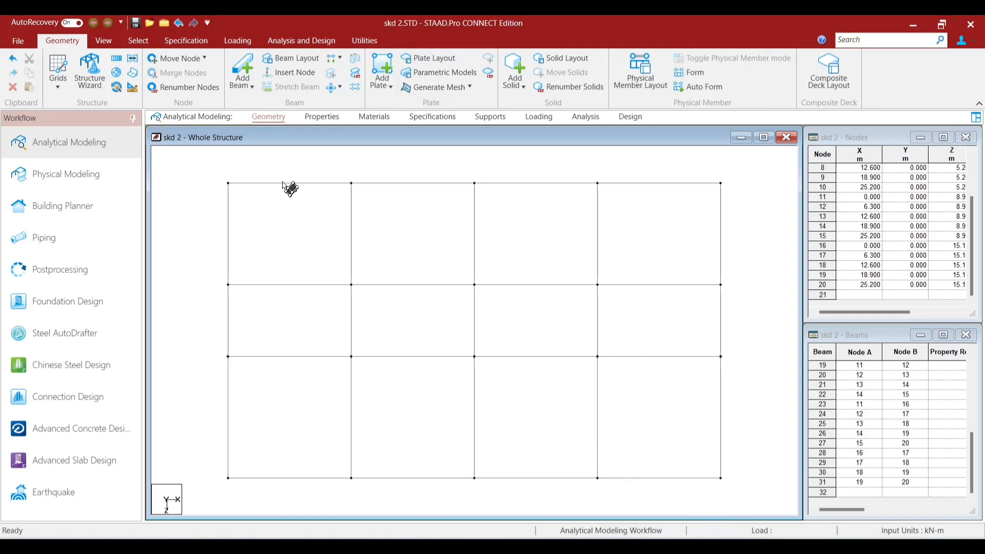
Step: Insert a mid-point node in every beam of the four rows running along X
left_click(147, 44)
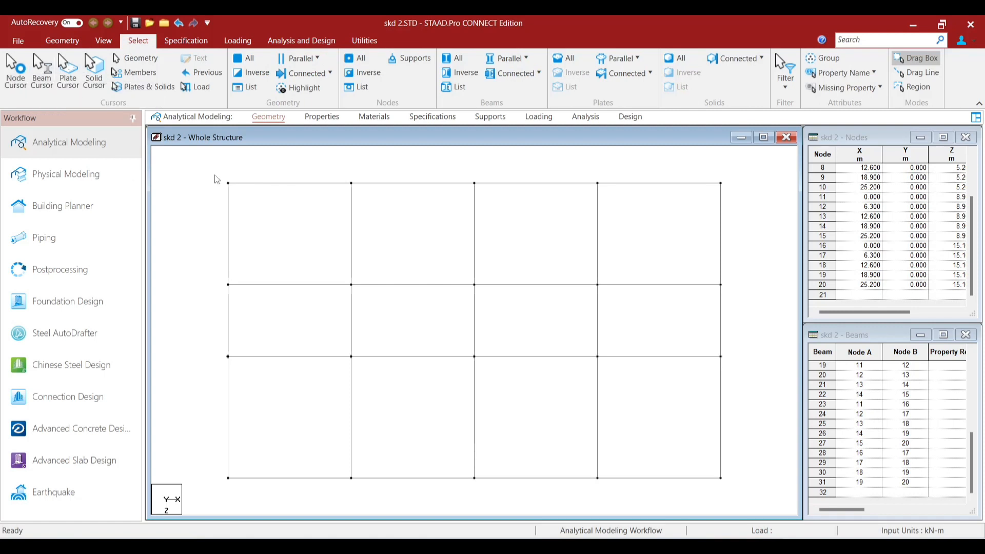
left_click_drag(215, 174, 735, 198)
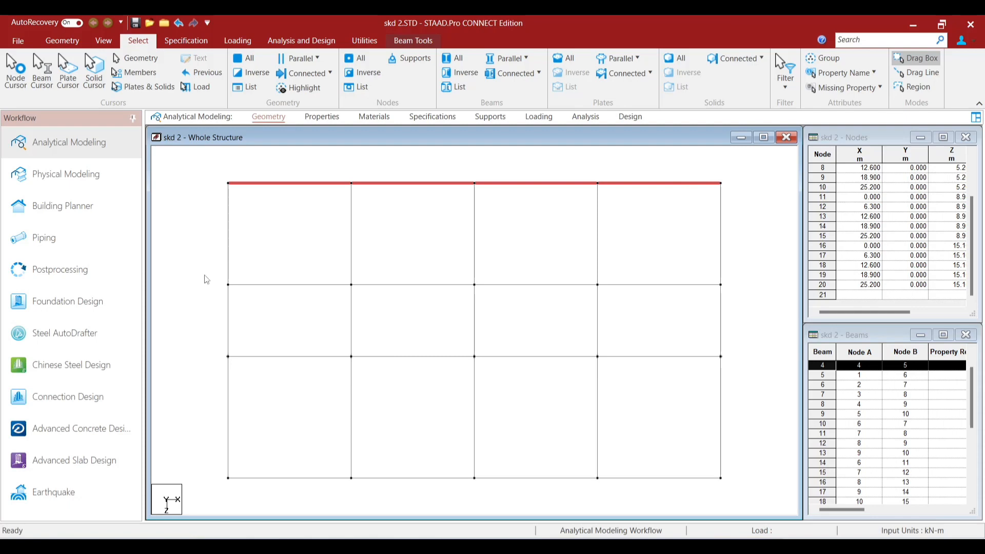
left_click_drag(206, 274, 743, 302)
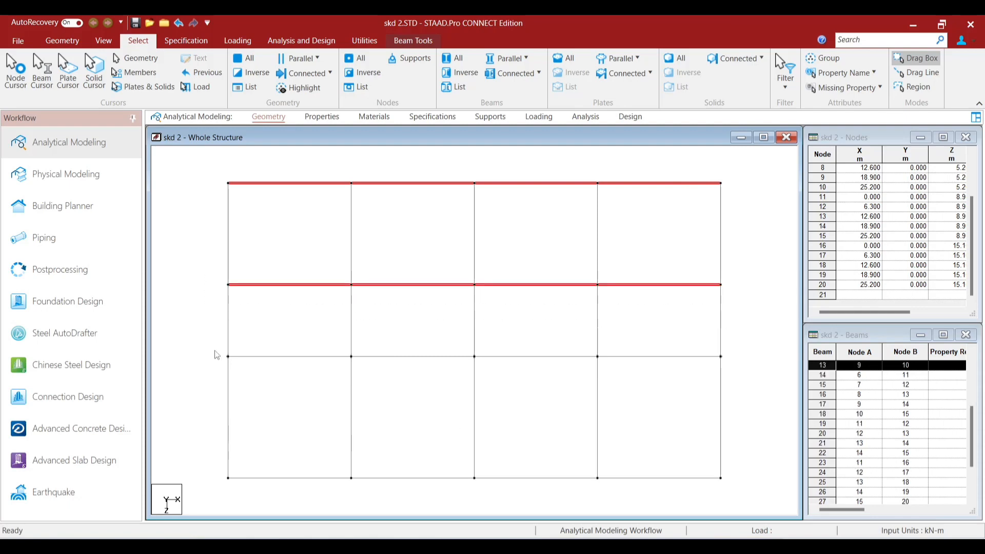
left_click_drag(213, 349, 763, 370)
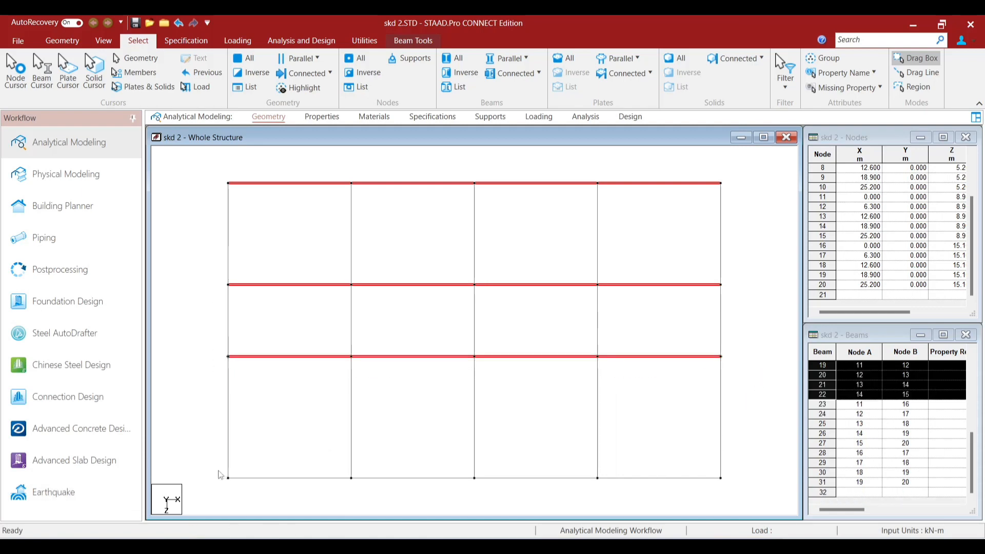
left_click_drag(218, 470, 739, 487)
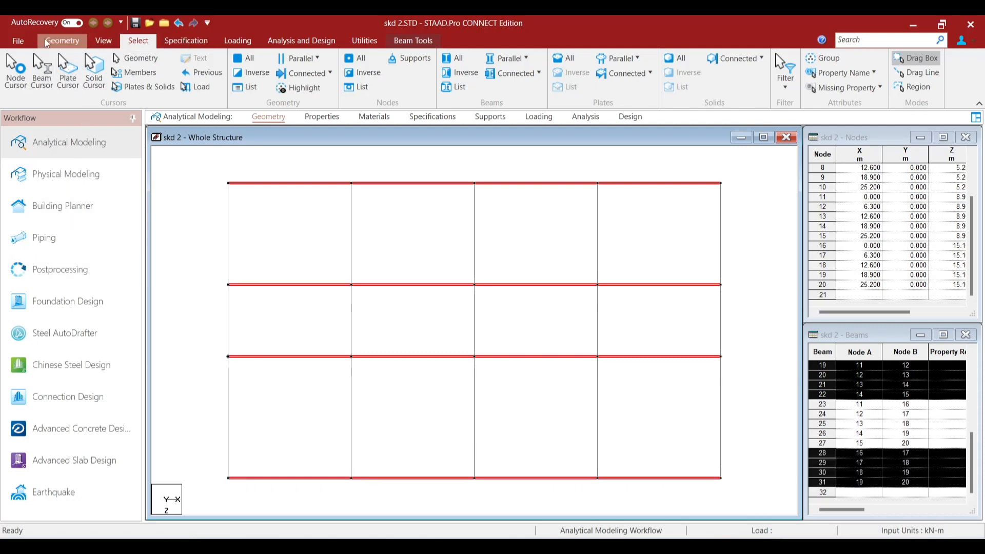
left_click(45, 40)
left_click(283, 75)
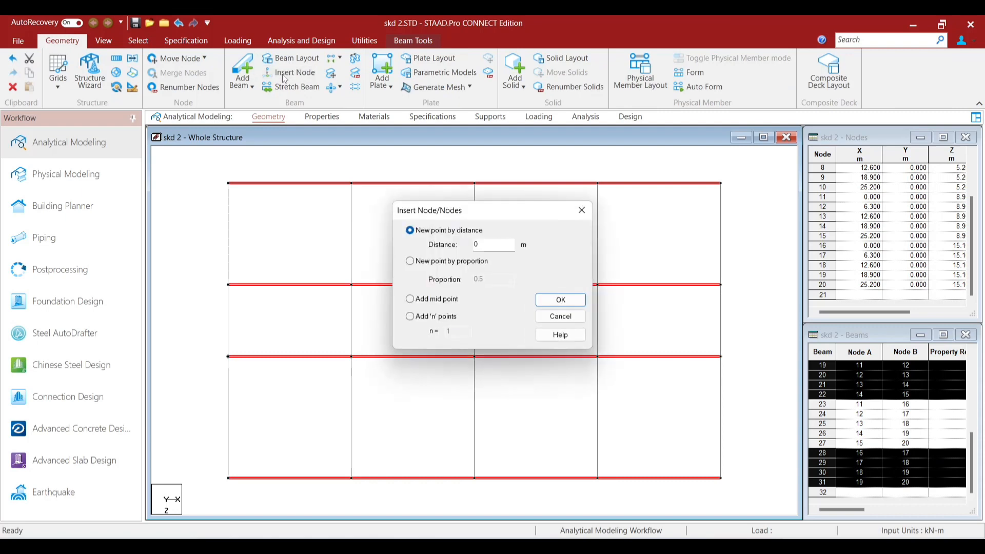
left_click(410, 299)
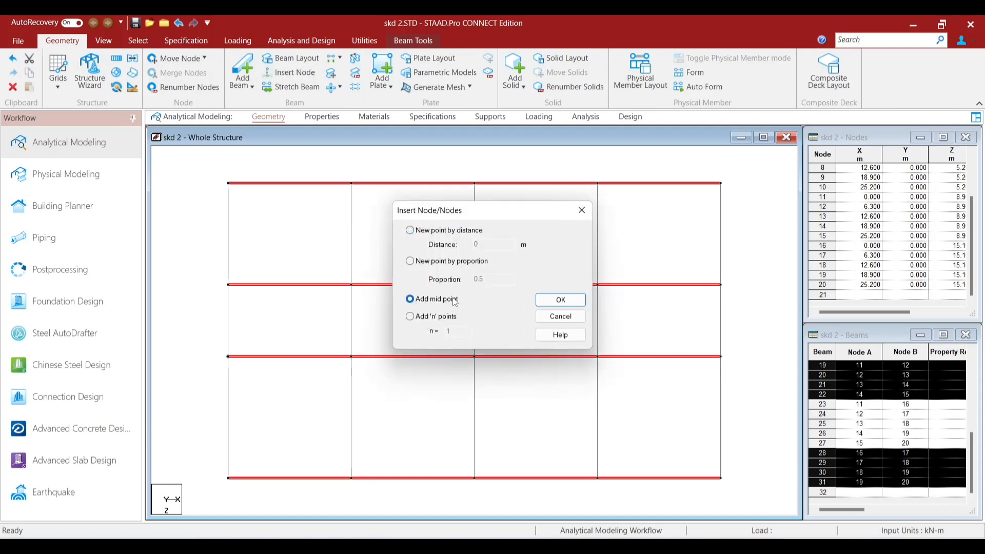
left_click(558, 300)
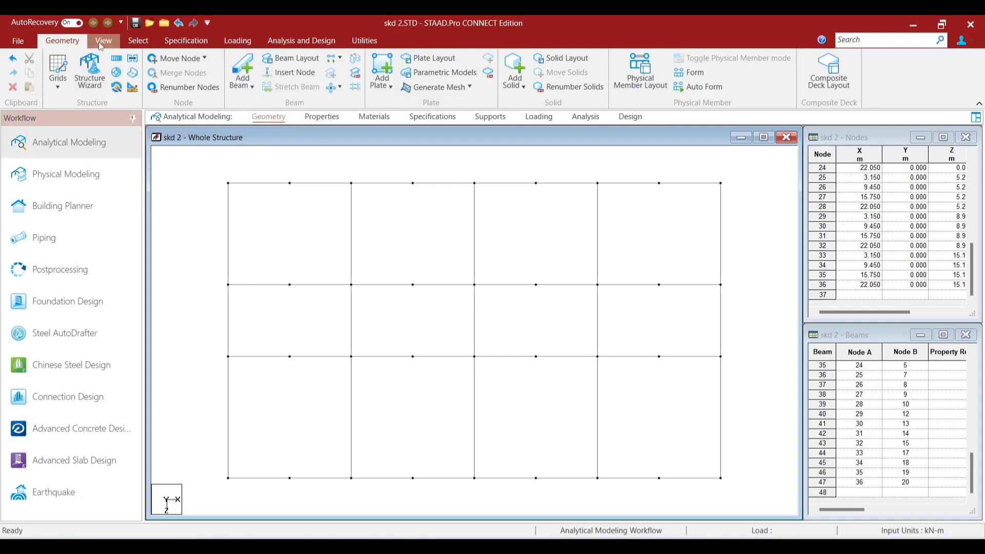
Step: Connect the mid-point nodes at X 9.45, 15.75 and 22.05 m with beams along the Z axis
left_click(145, 46)
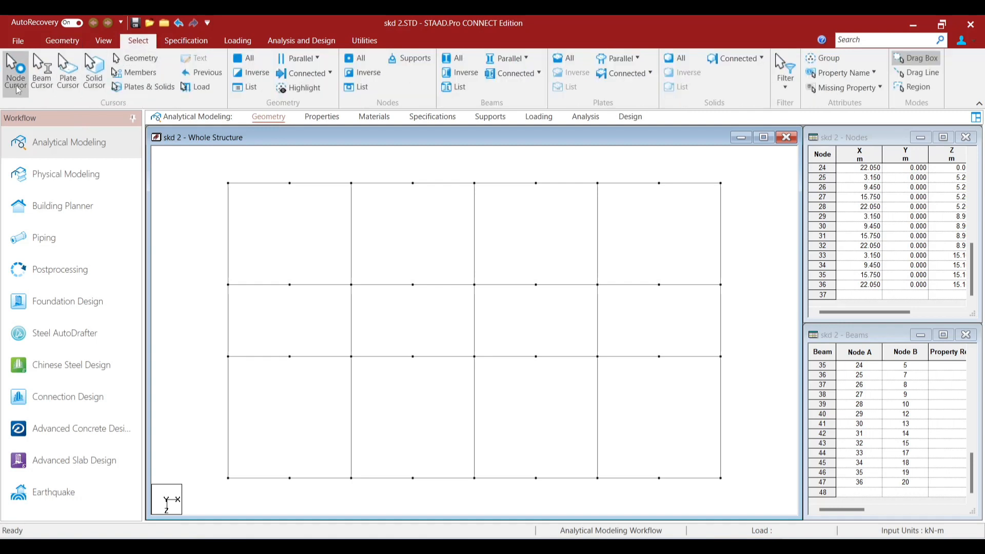
left_click(16, 69)
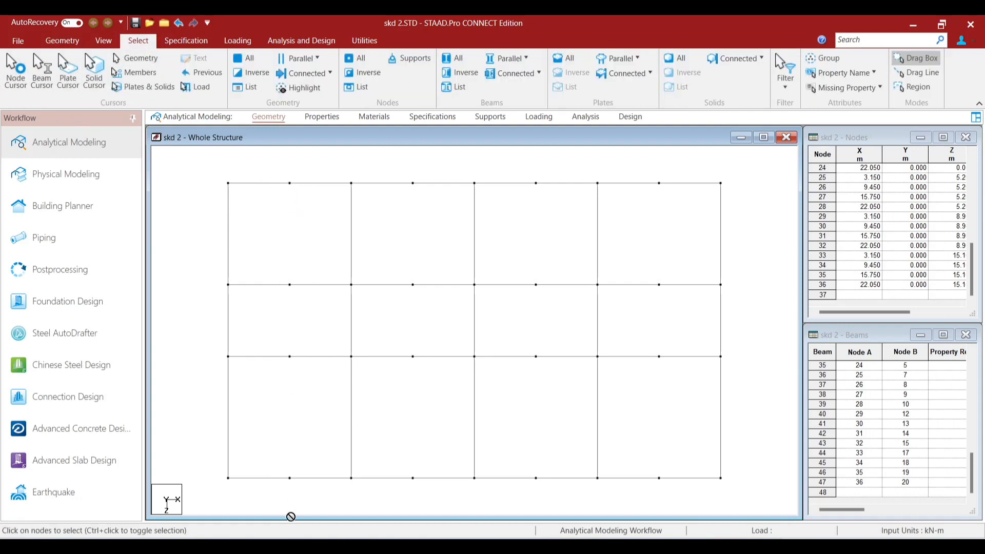
left_click_drag(276, 173, 305, 494)
left_click_drag(404, 172, 439, 496)
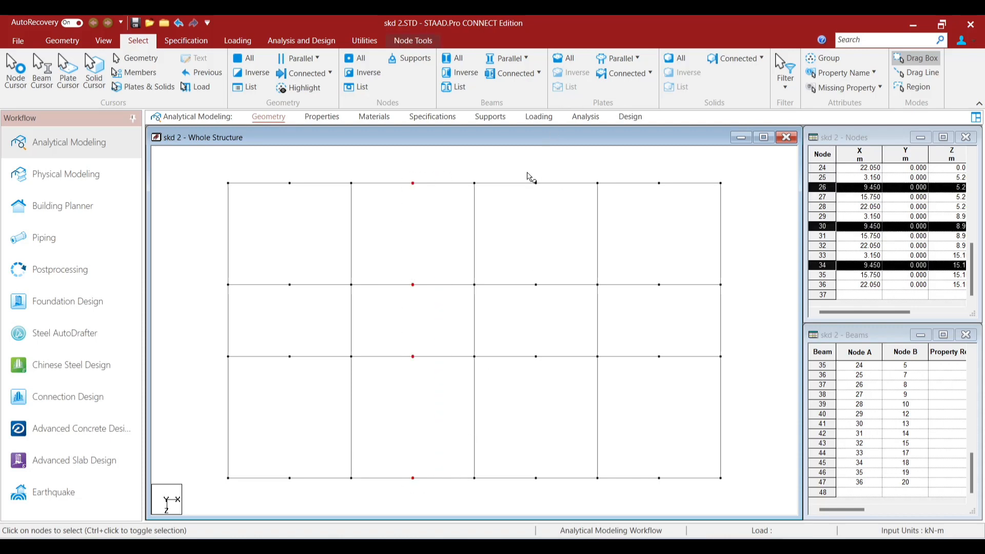
left_click_drag(528, 172, 548, 485)
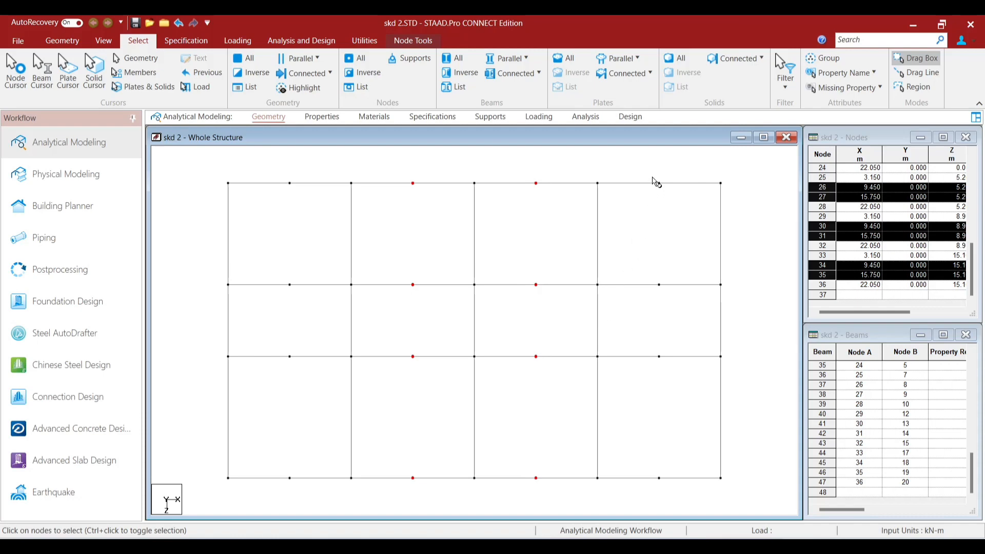
left_click_drag(652, 177, 668, 499)
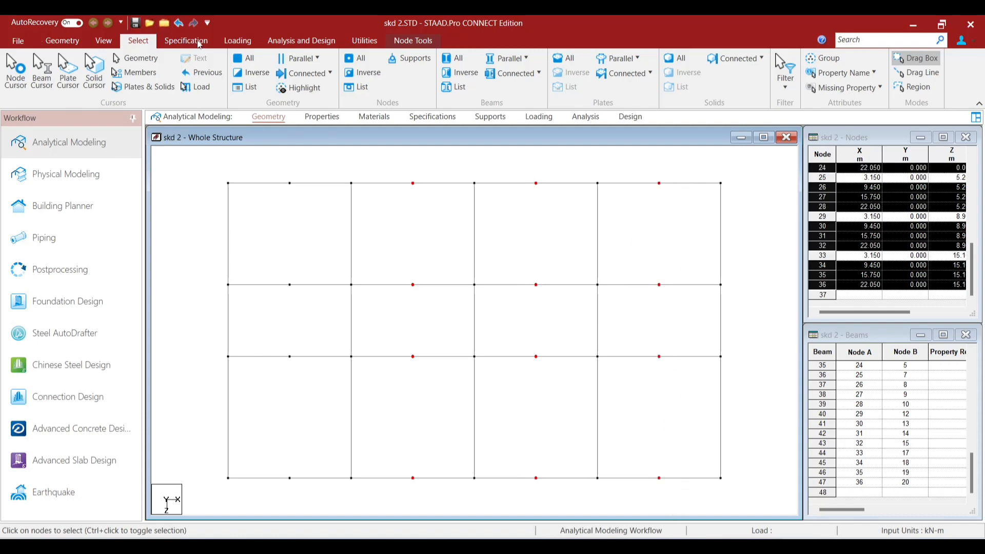
left_click(63, 41)
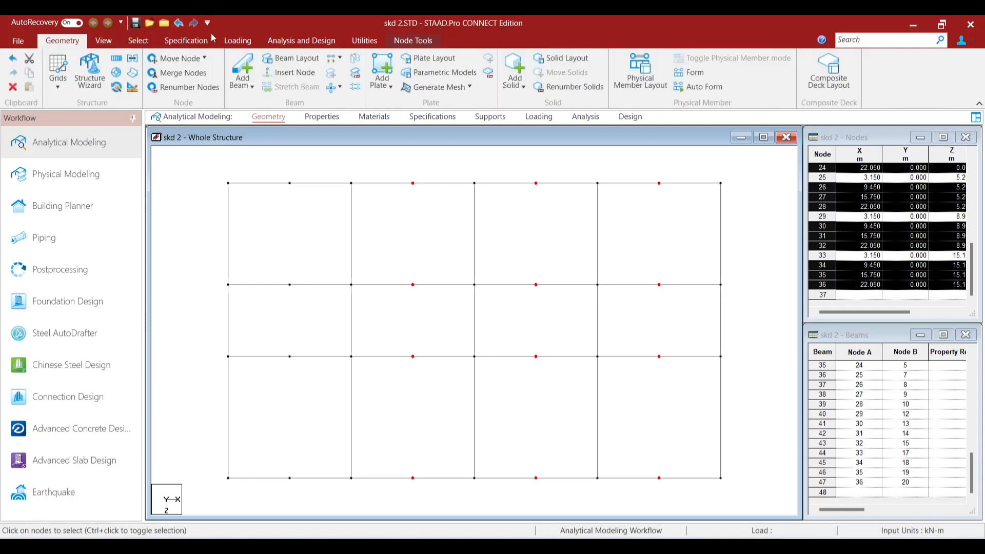
left_click(340, 58)
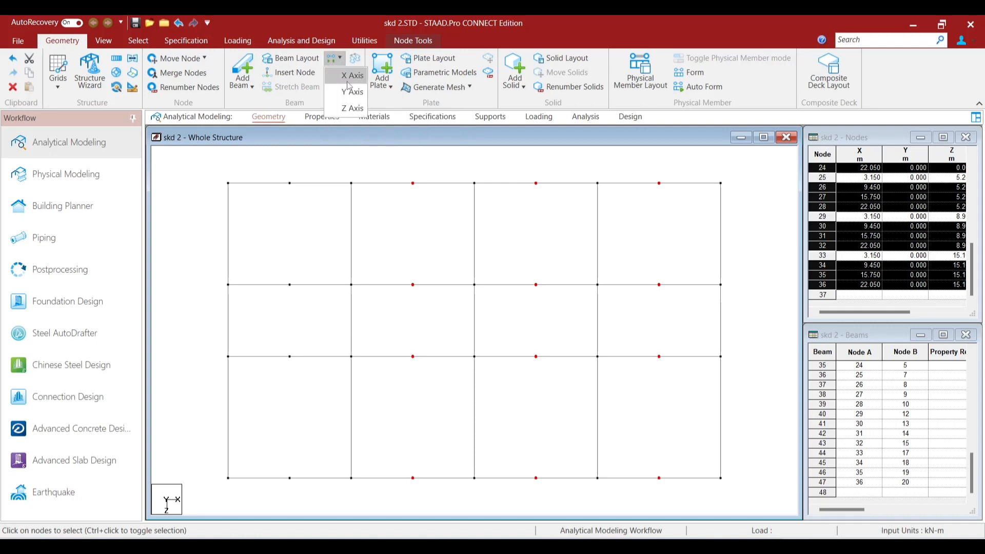
left_click(354, 109)
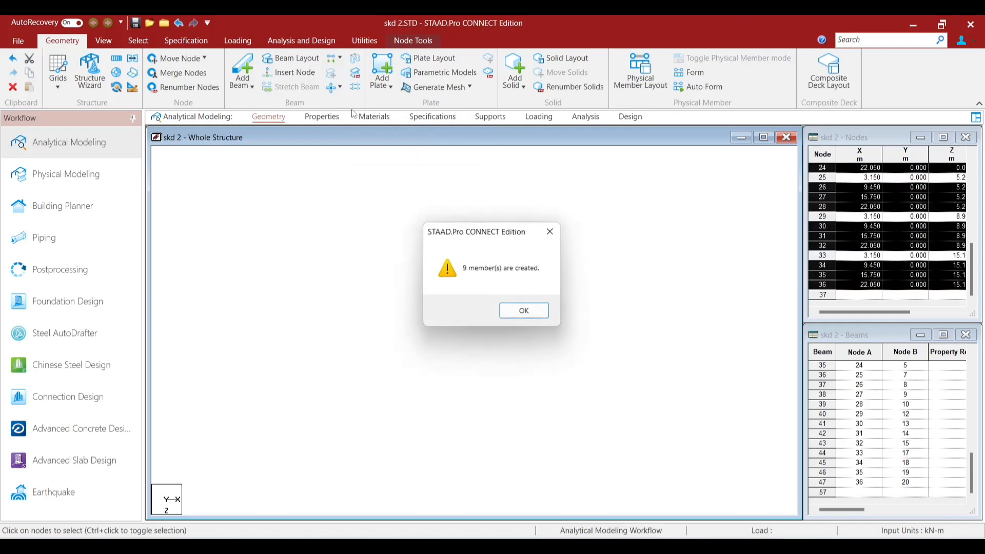
left_click(519, 312)
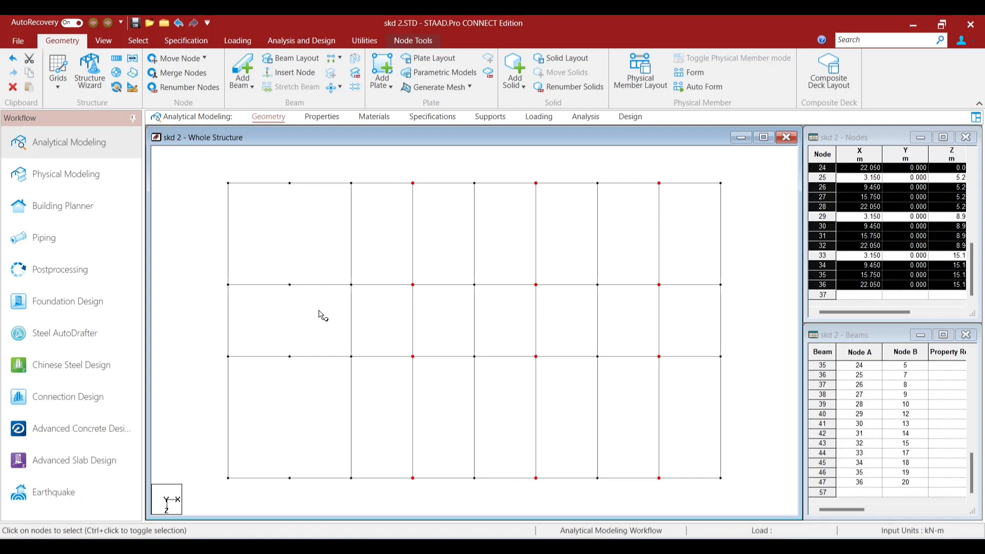
Step: Add beams between the mid-point nodes at X 3.15 m, from Z 0 to 5.2 m and from Z 8.9 to 15.1 m
left_click(243, 71)
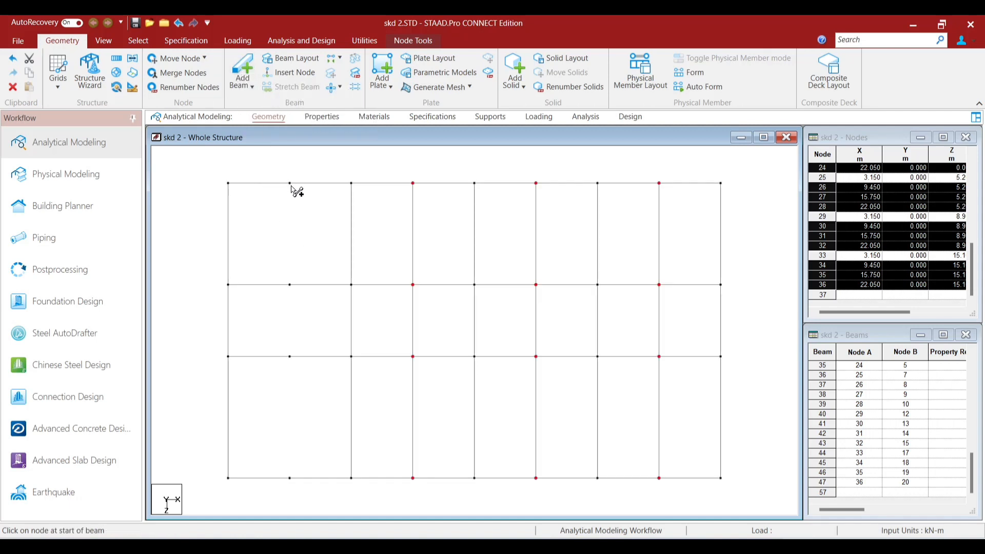
left_click_drag(291, 185, 292, 285)
left_click_drag(289, 356, 290, 477)
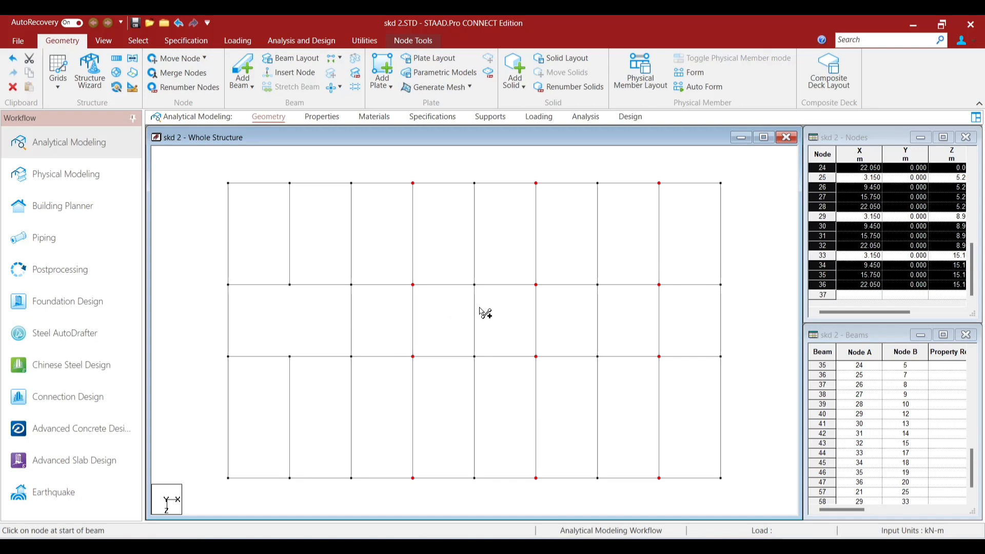
Step: Delete the three secondary beams crossing the middle 3.7 m strip at X 9.45, 15.75 and 22.05 m
left_click(138, 41)
left_click(44, 75)
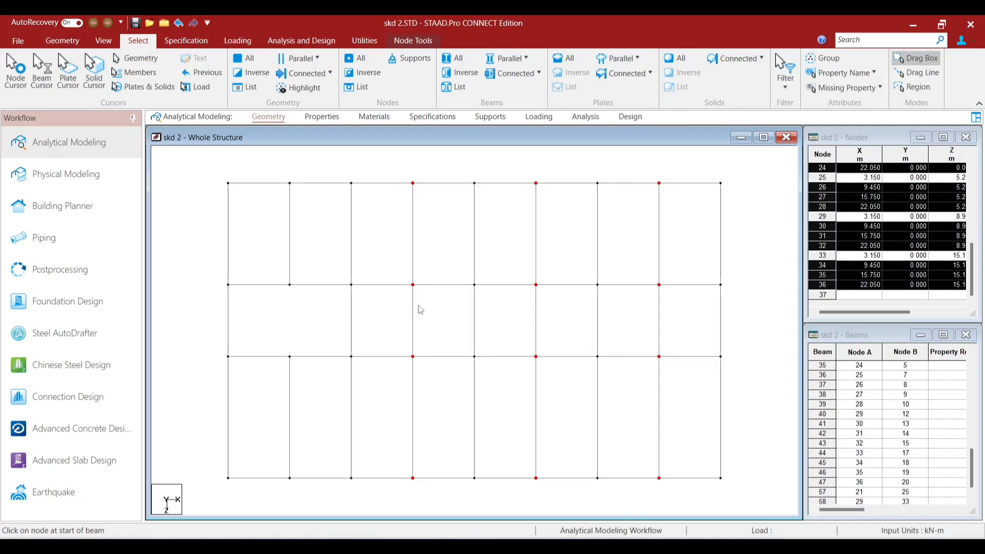
left_click(413, 314)
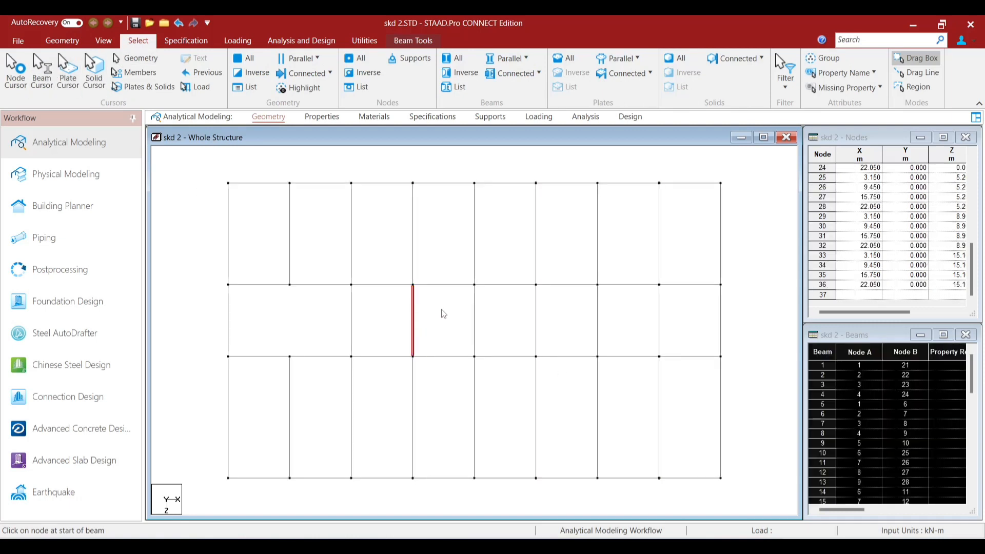
left_click(536, 325, "ctrl")
left_click(655, 330, "ctrl")
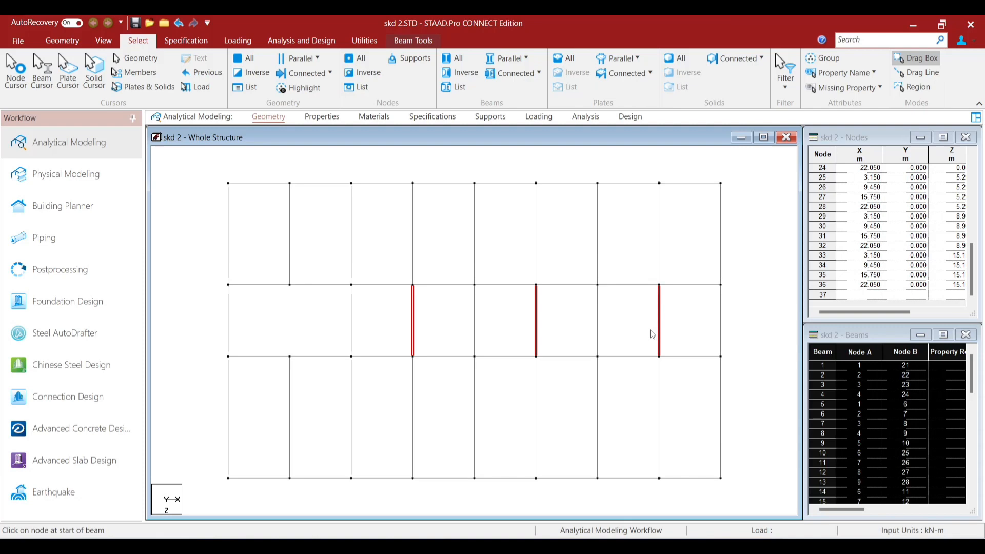
key("Delete")
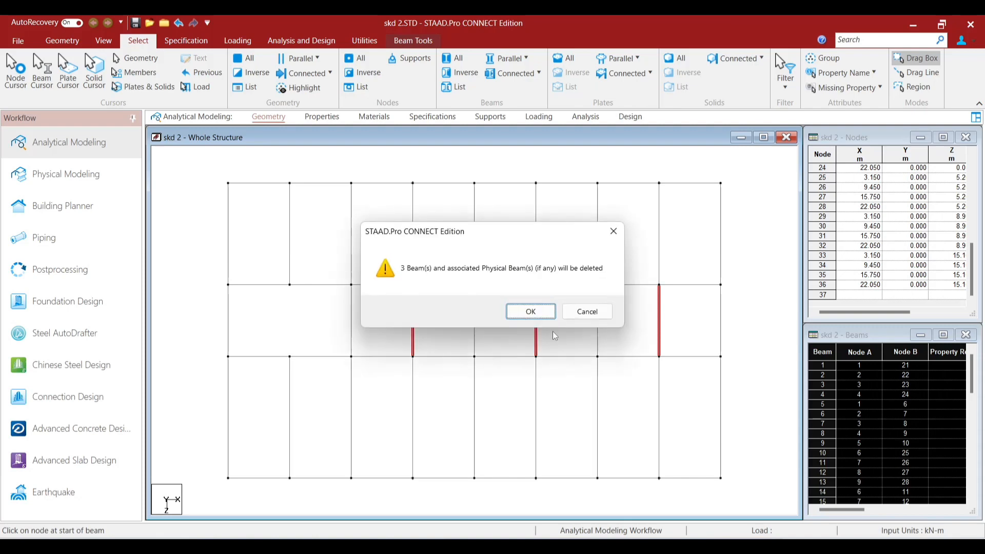
left_click(520, 314)
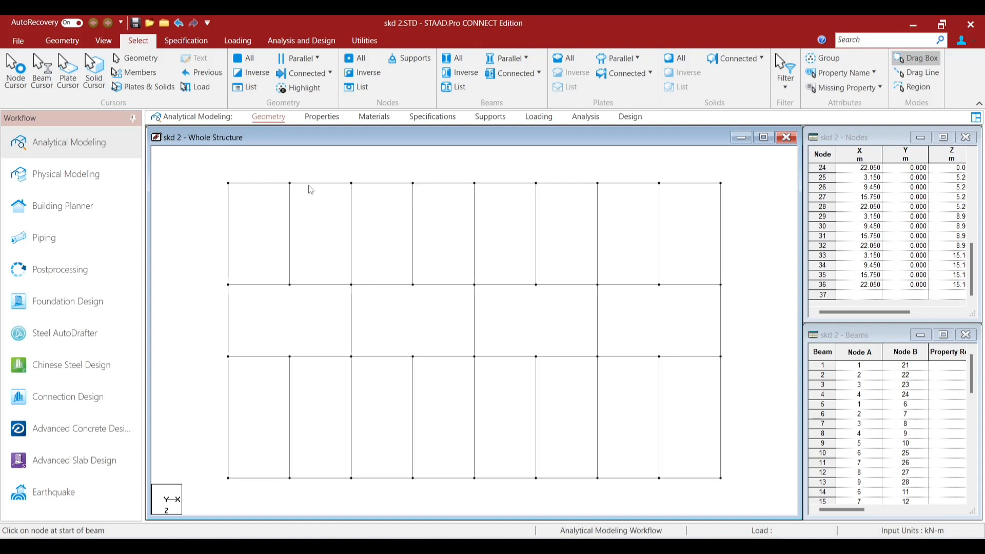
Step: Add a rectangular concrete section with YD 0.75 m and ZD 0.75 m to the member properties
left_click(322, 118)
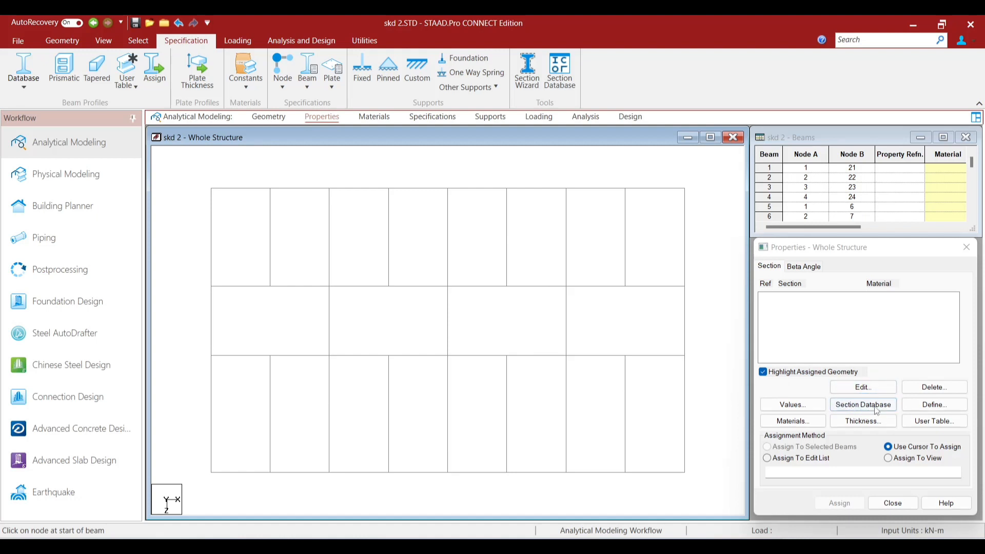
left_click(929, 405)
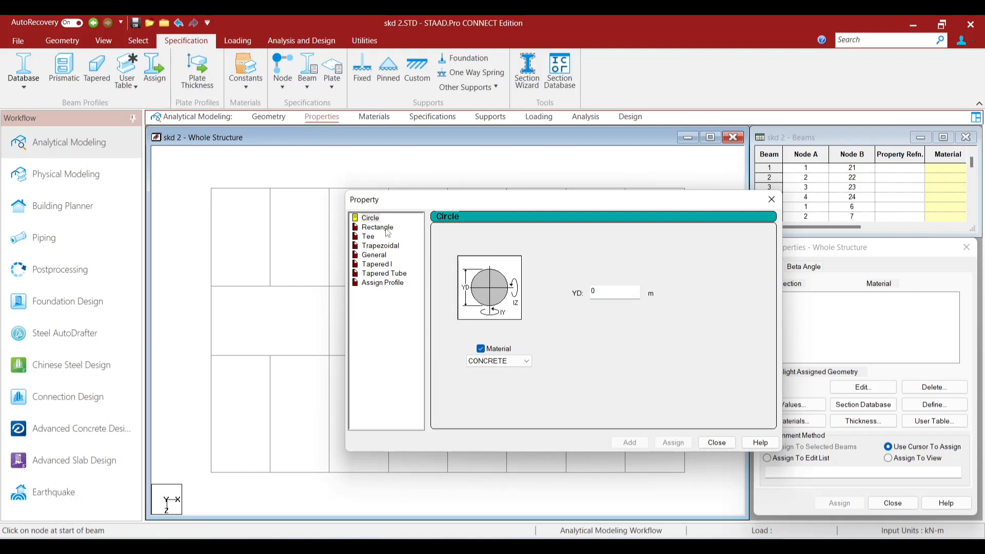
left_click(388, 232)
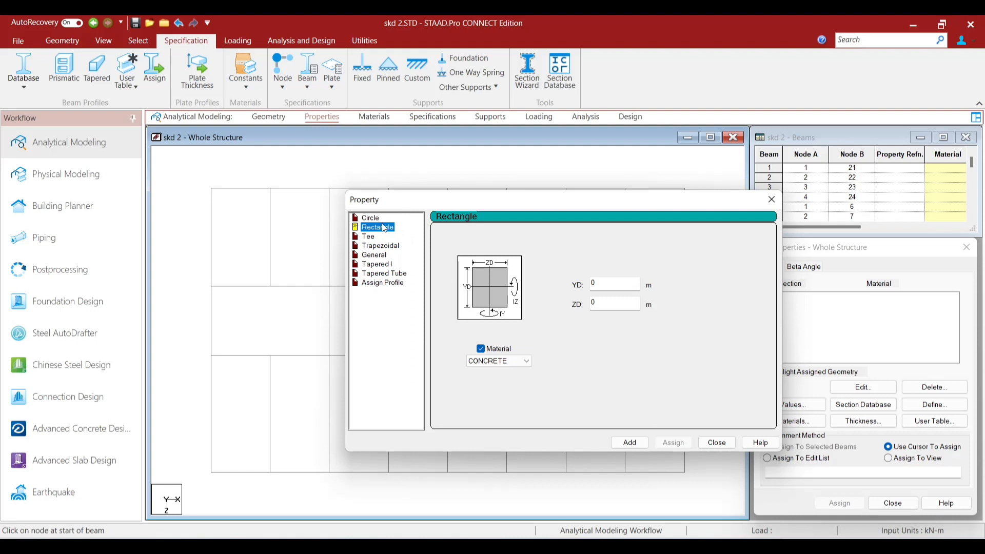
left_click(606, 284)
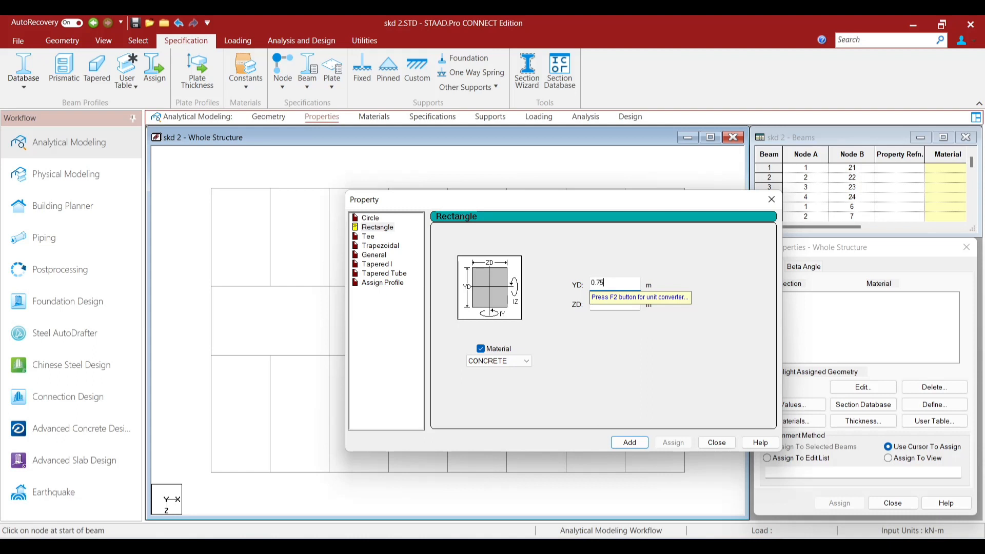
left_click(604, 307)
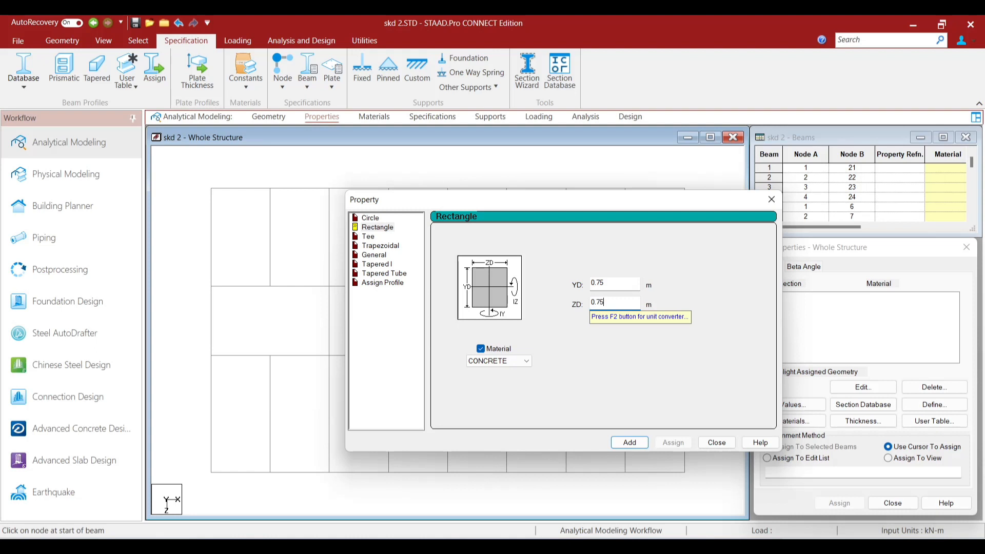
left_click(629, 442)
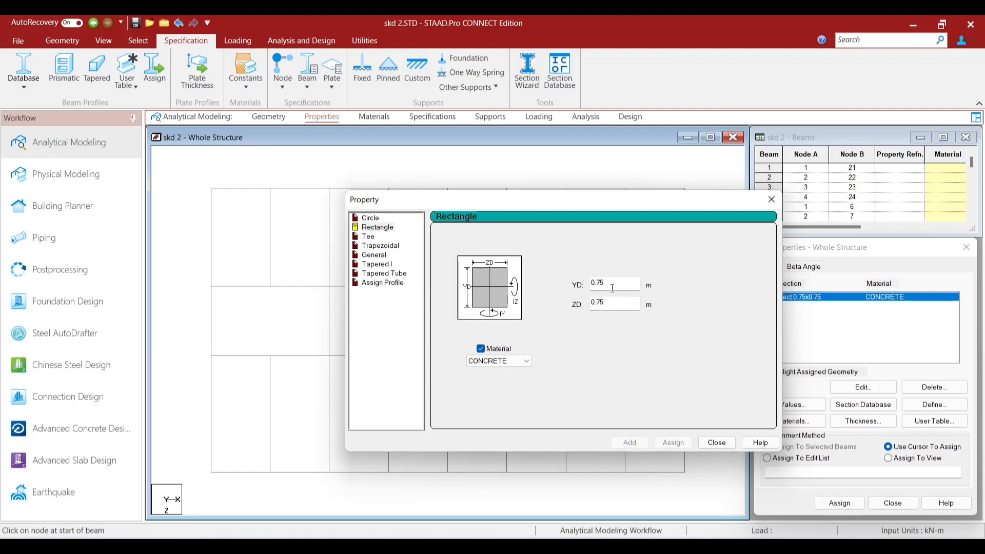
Step: Add a second rectangular concrete section, entering 0.3 m for YD and 0.6 m for ZD
key("BackSpace")
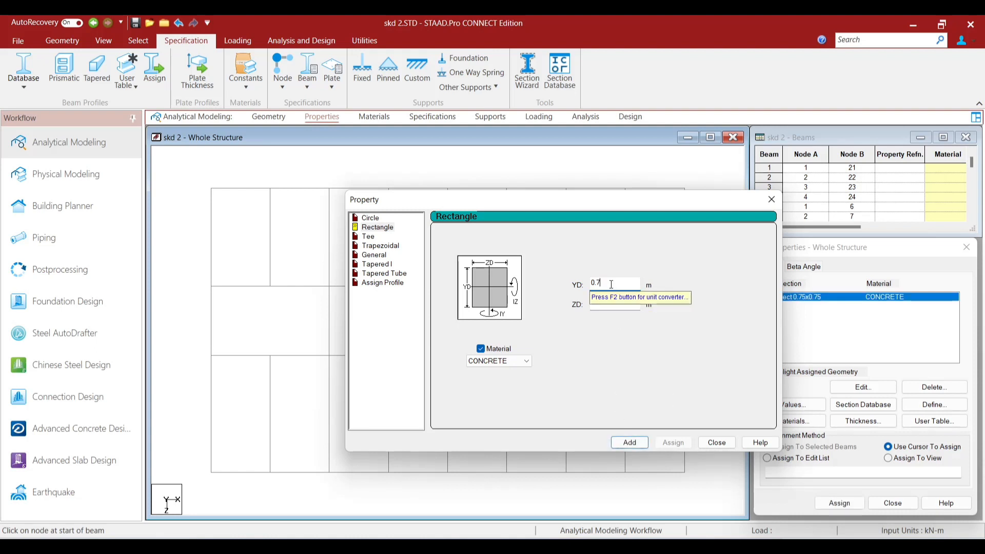
key("BackSpace")
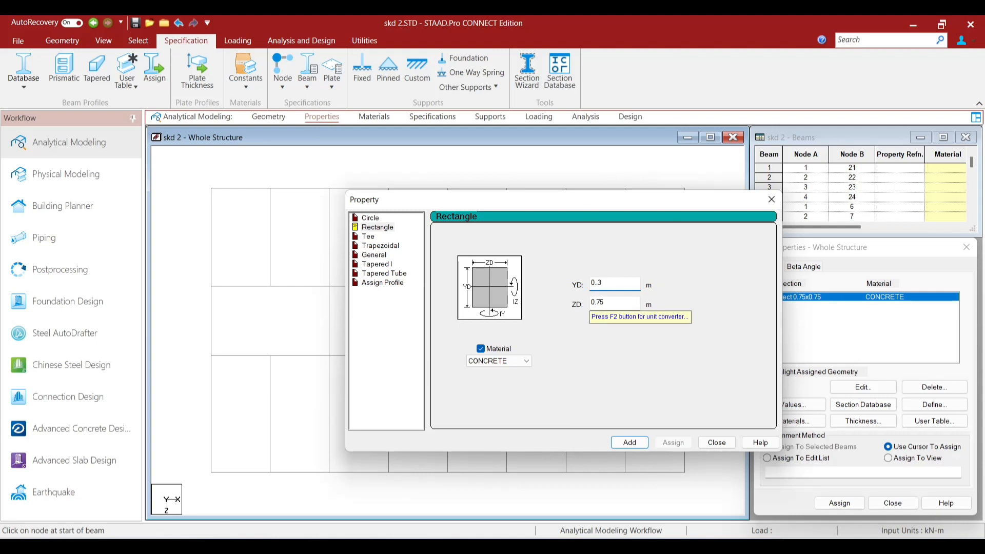
left_click(610, 301)
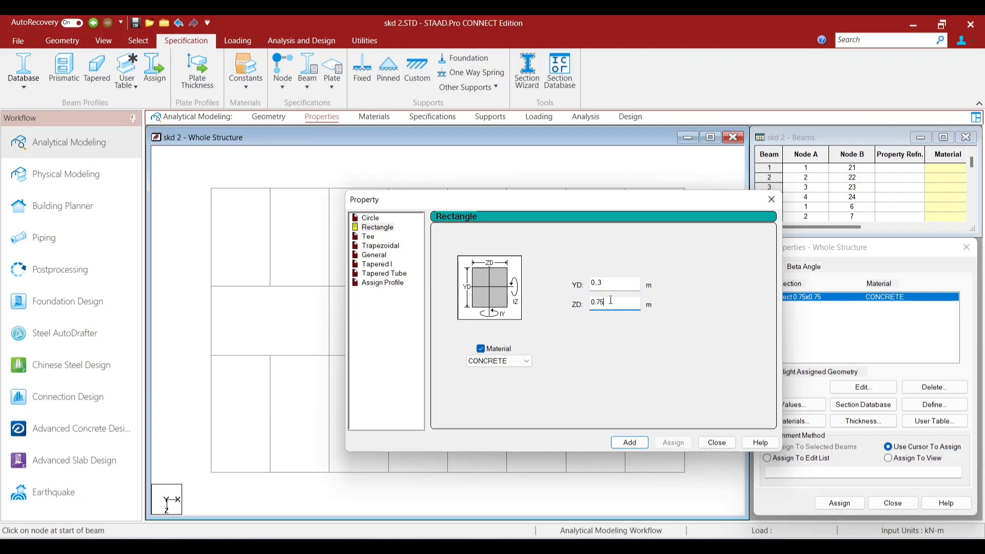
key("BackSpace")
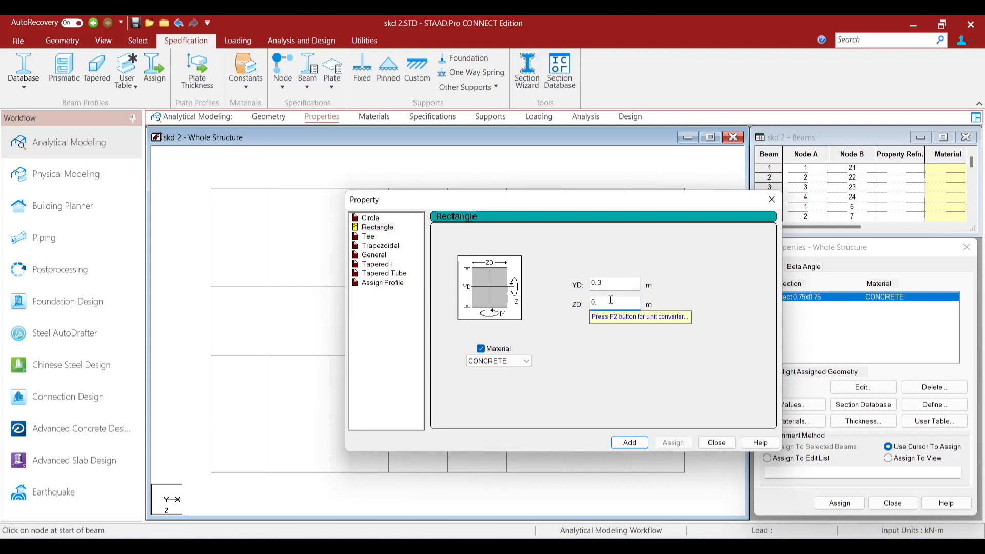
left_click(639, 444)
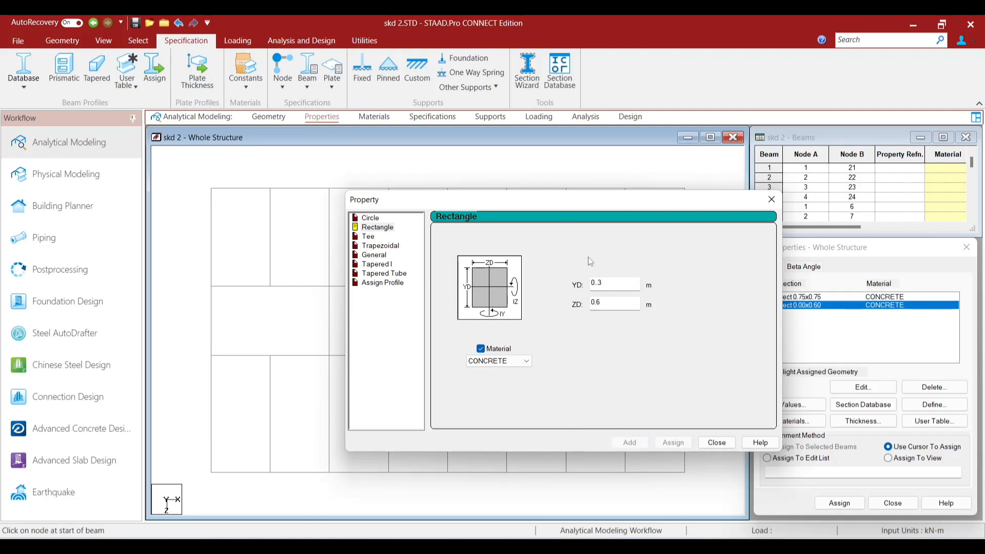
Step: Add a third rectangular concrete section, entering 0.25 m for YD and 0.45 m for ZD, and finish defining sections
left_click(614, 287)
key("BackSpace")
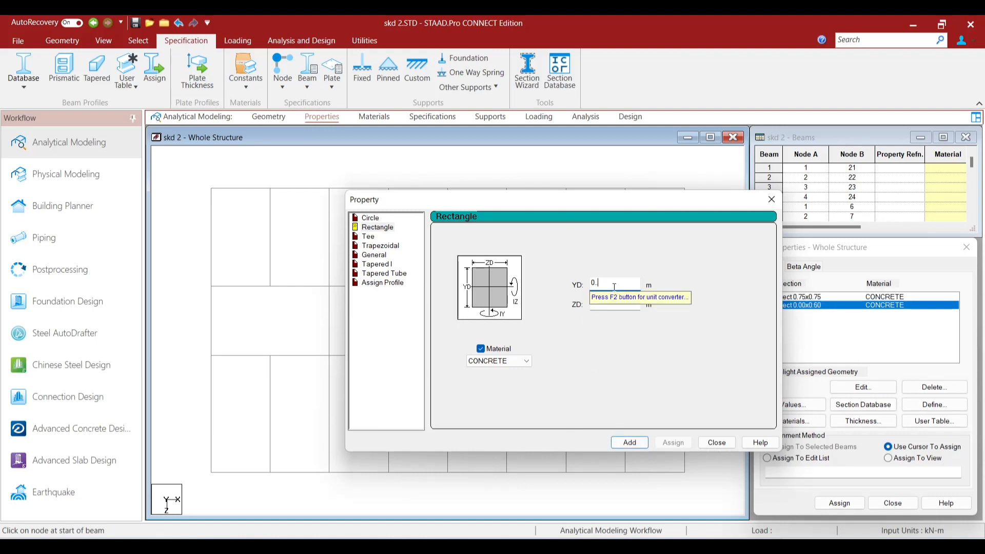
type("25")
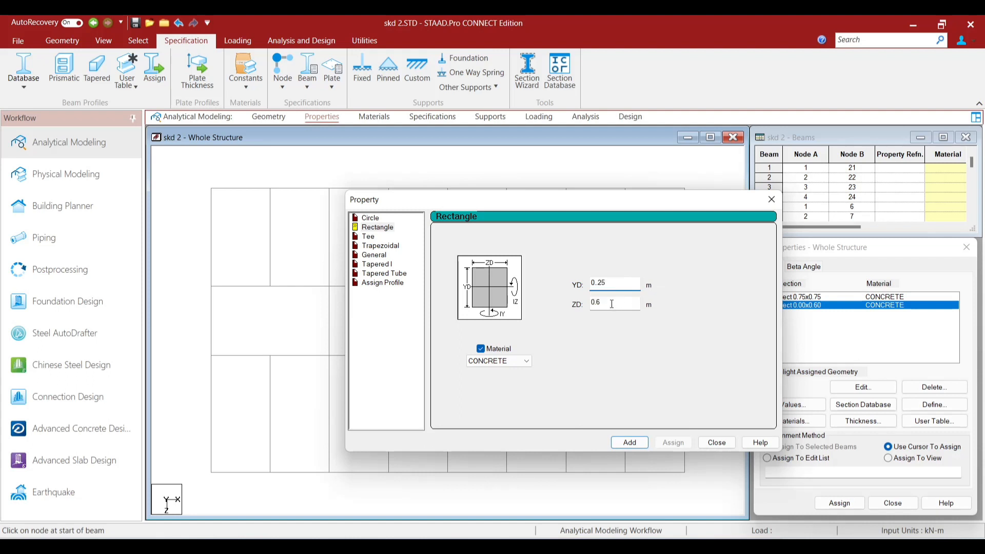
left_click(606, 301)
type(".")
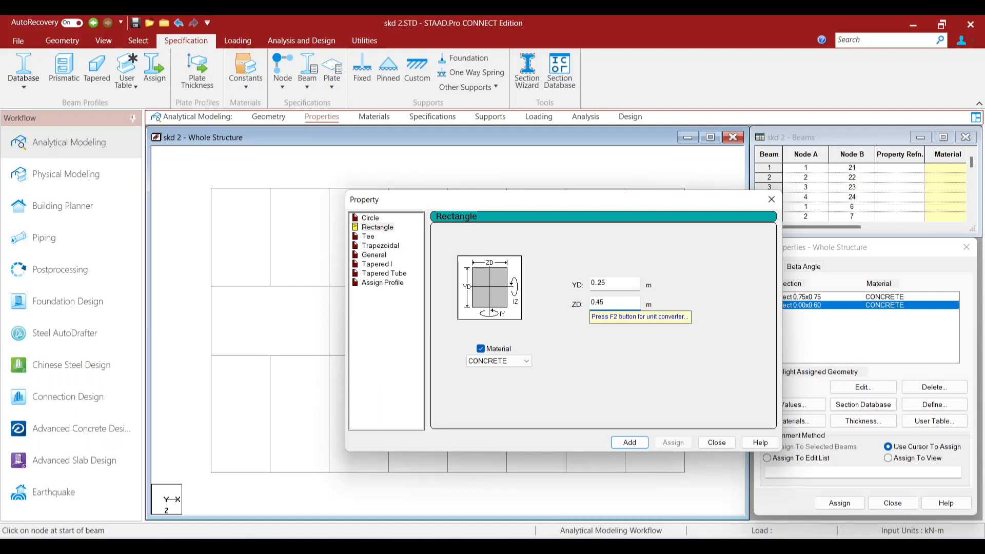
left_click(628, 443)
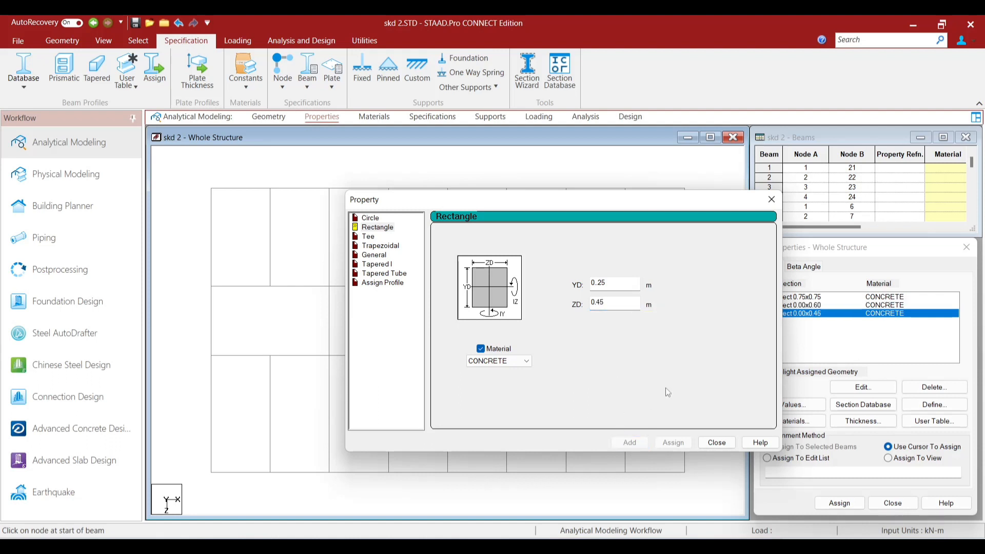
left_click(717, 444)
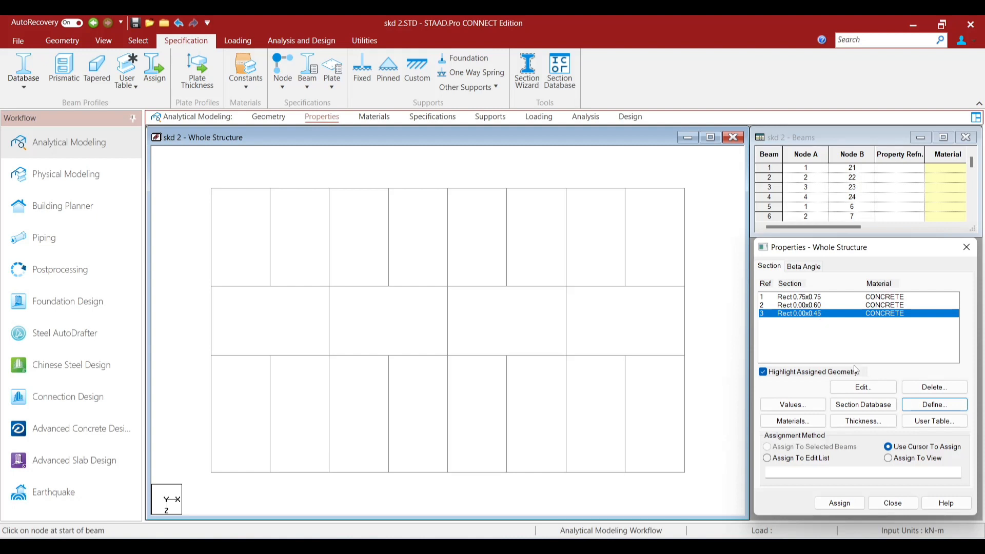
Step: Correct the YD of the section with ZD 0.45 m to 0.25 m
left_click(862, 388)
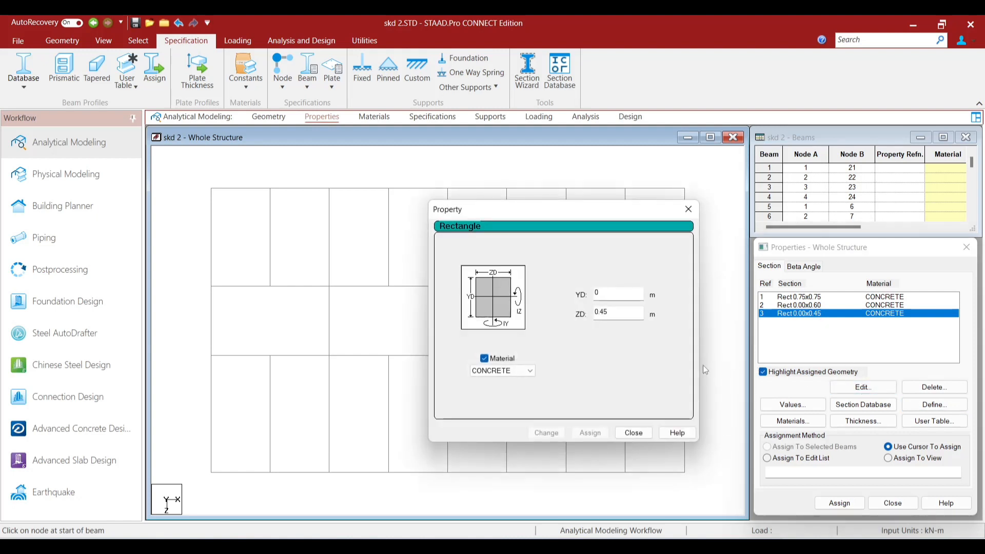
left_click(609, 293)
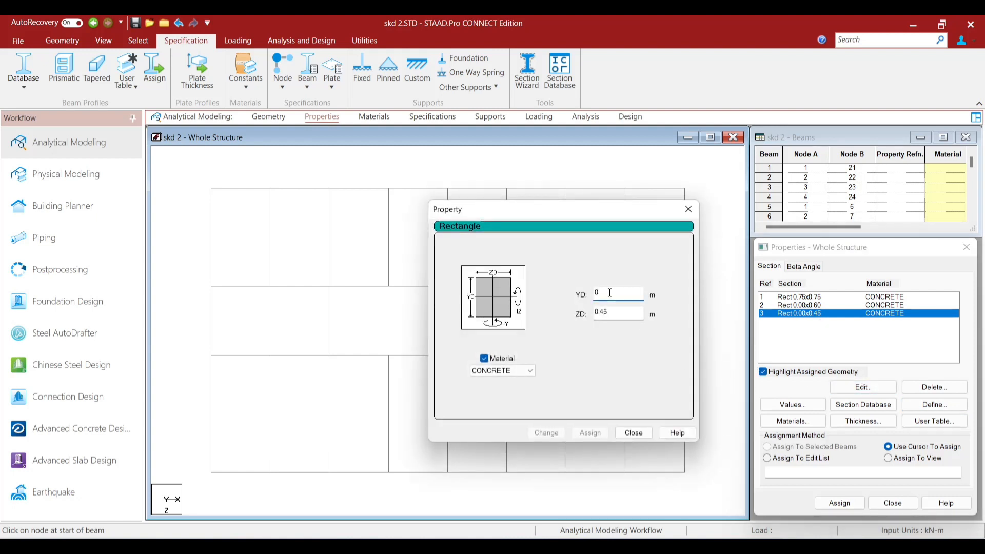
type(".25")
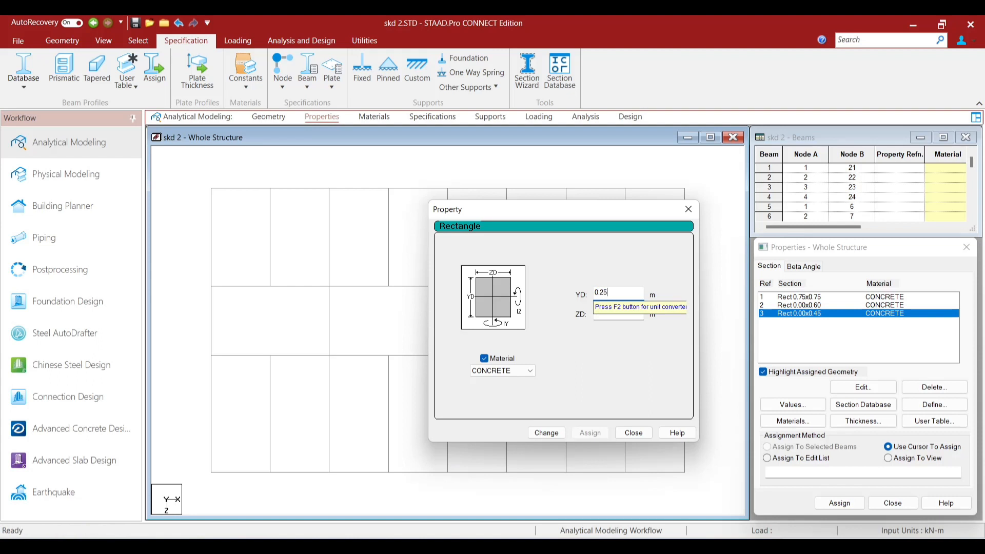
left_click(554, 434)
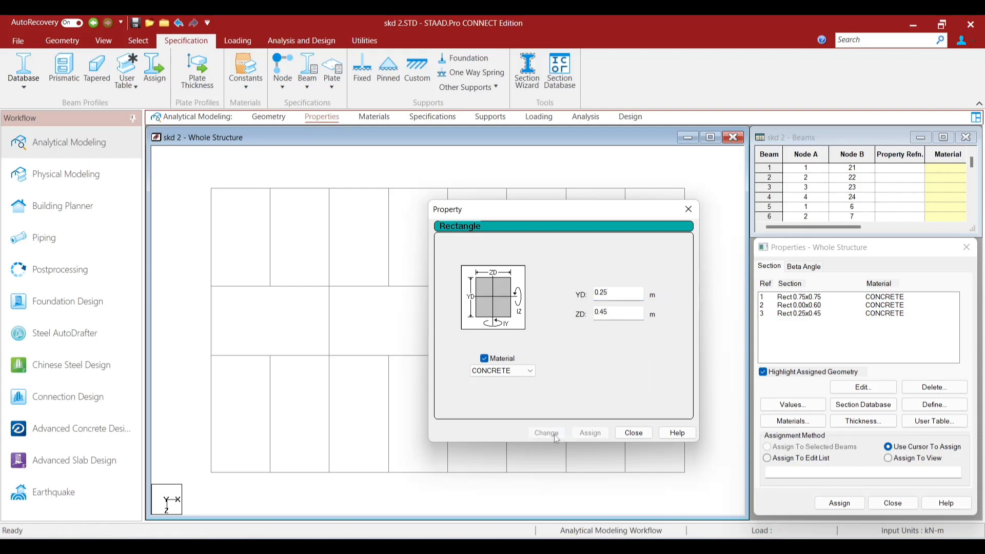
left_click(689, 214)
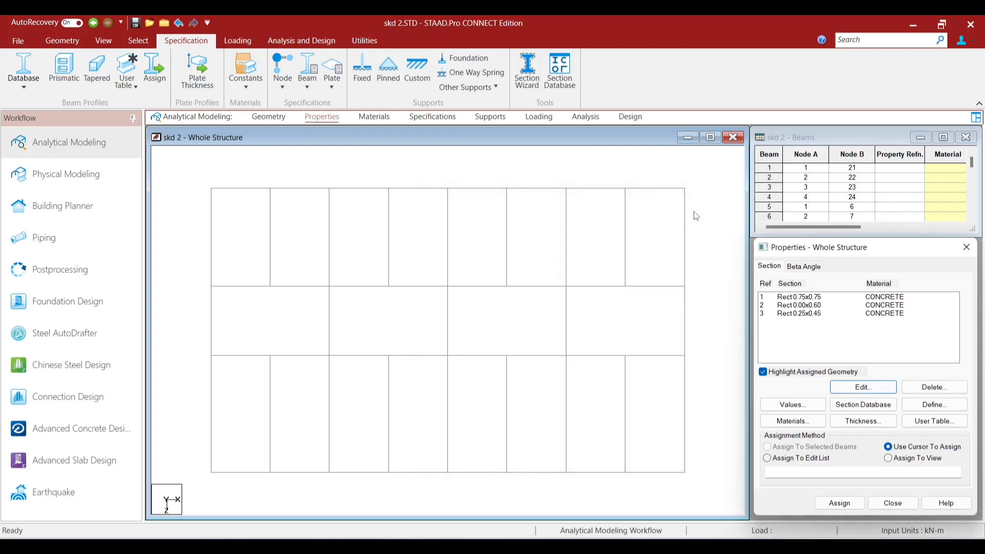
Step: Reapply CONCRETE as the material of the 0.75 x 0.75 m rectangular section
left_click(808, 300)
left_click(870, 388)
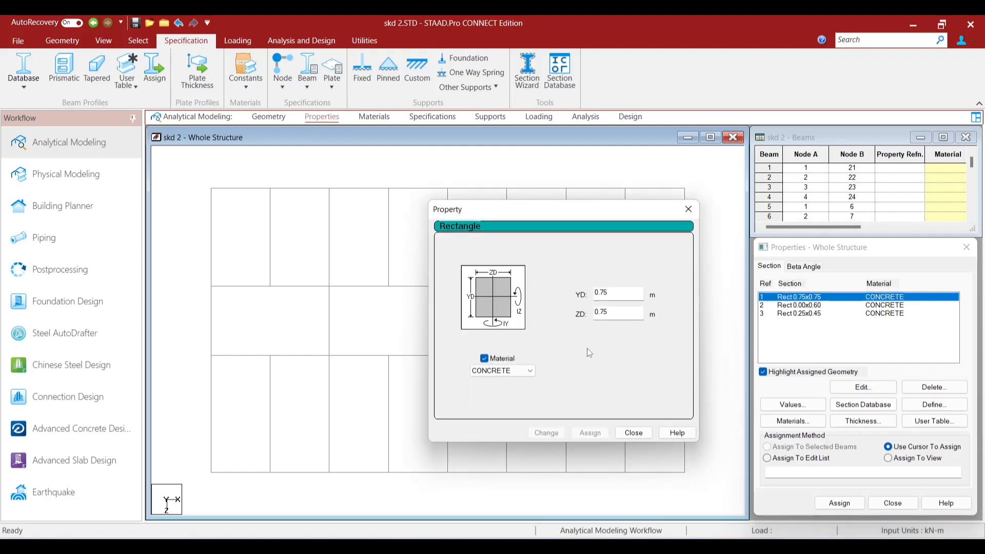
left_click(530, 370)
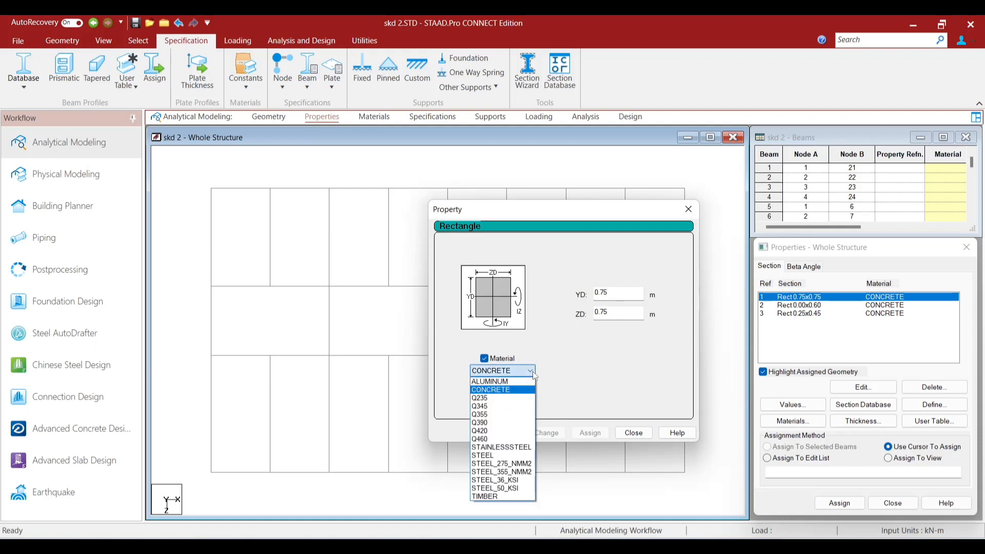
left_click(503, 389)
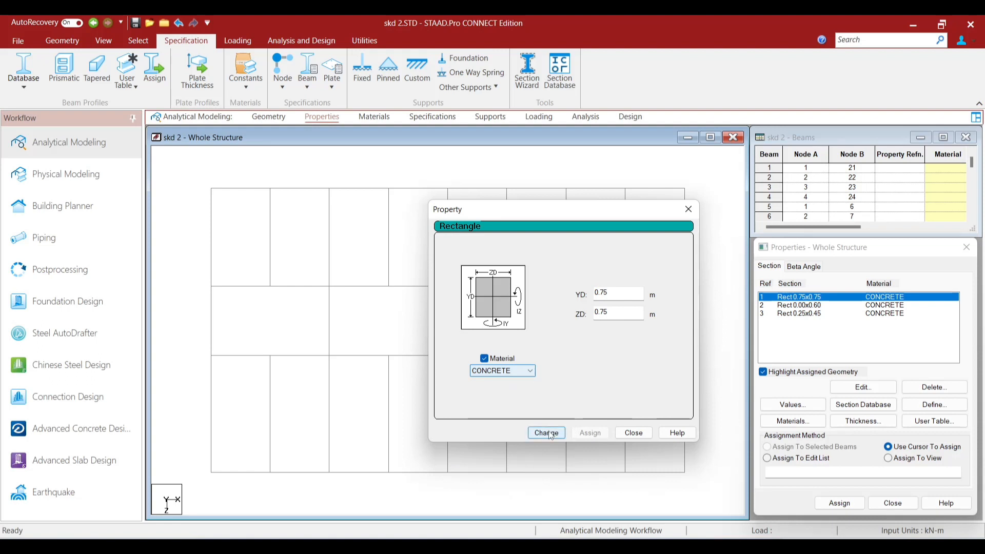
left_click(547, 433)
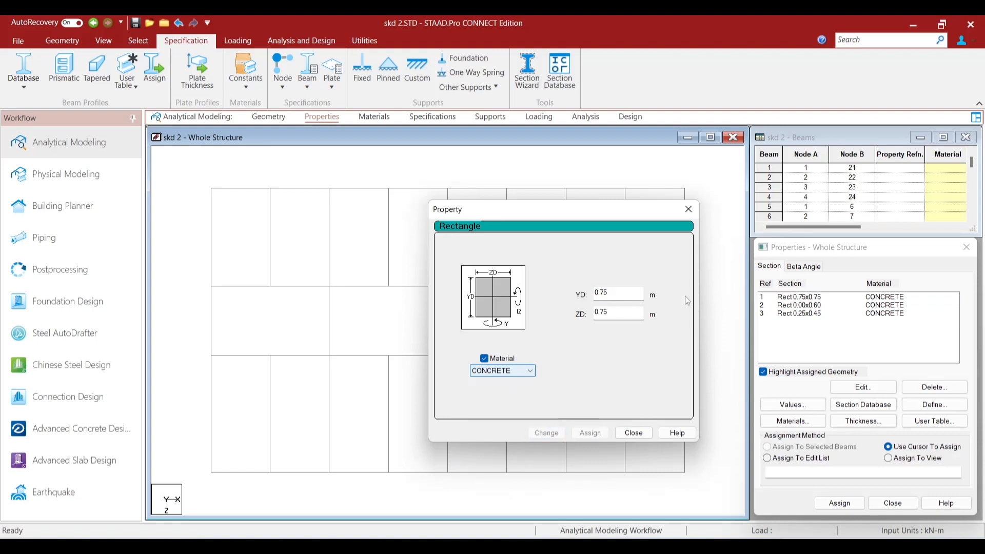
left_click(693, 214)
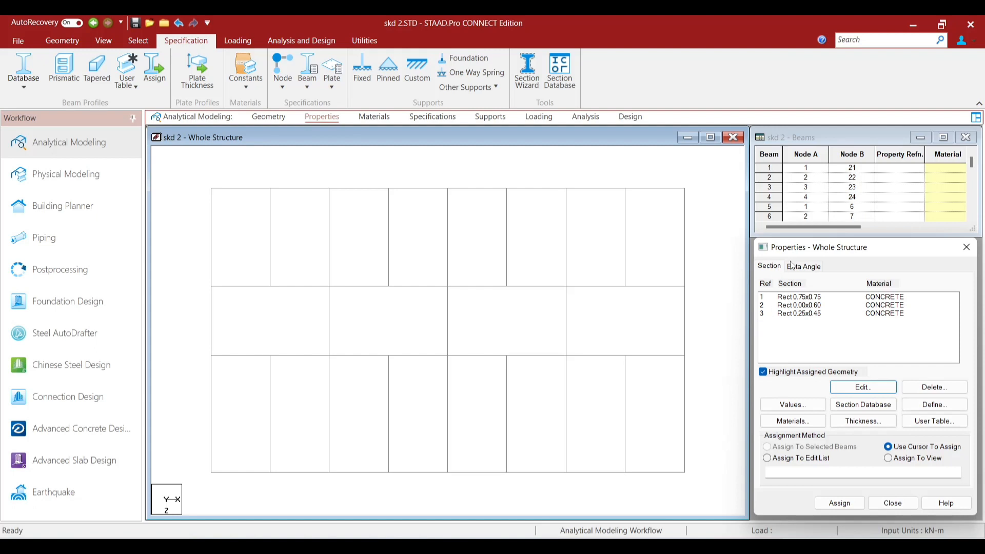
Step: Correct the YD of the section with ZD 0.6 m to 0.3 m
left_click(800, 298)
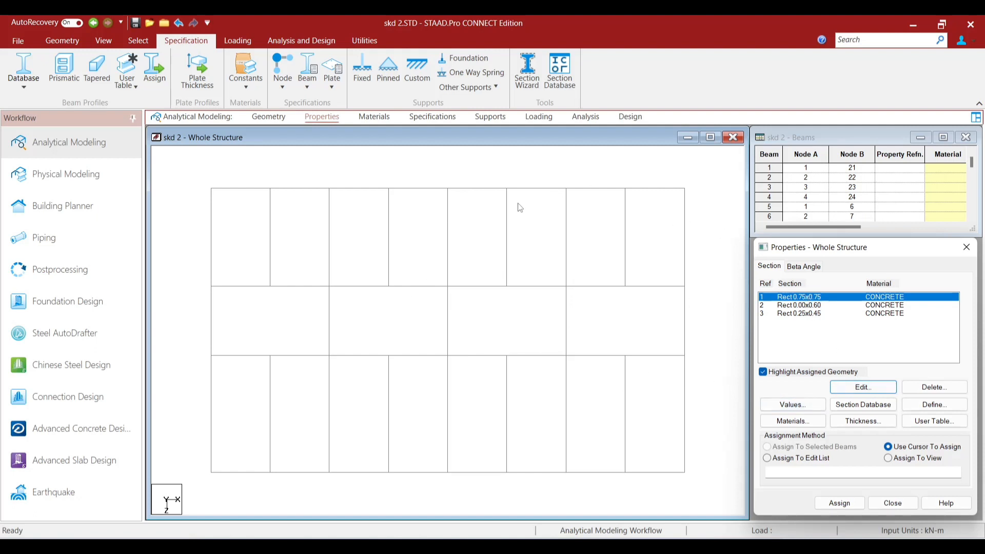
left_click(809, 307)
left_click(872, 387)
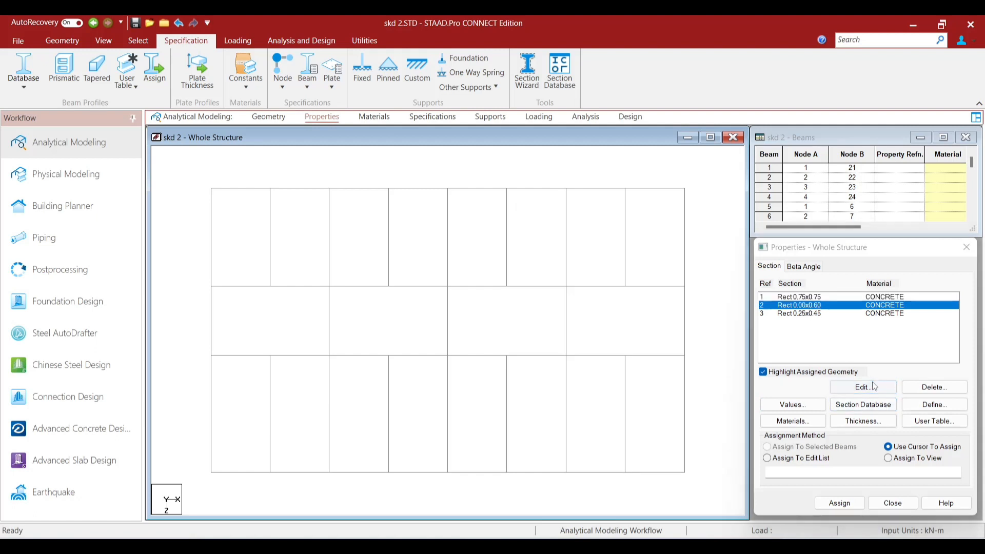
left_click(604, 291)
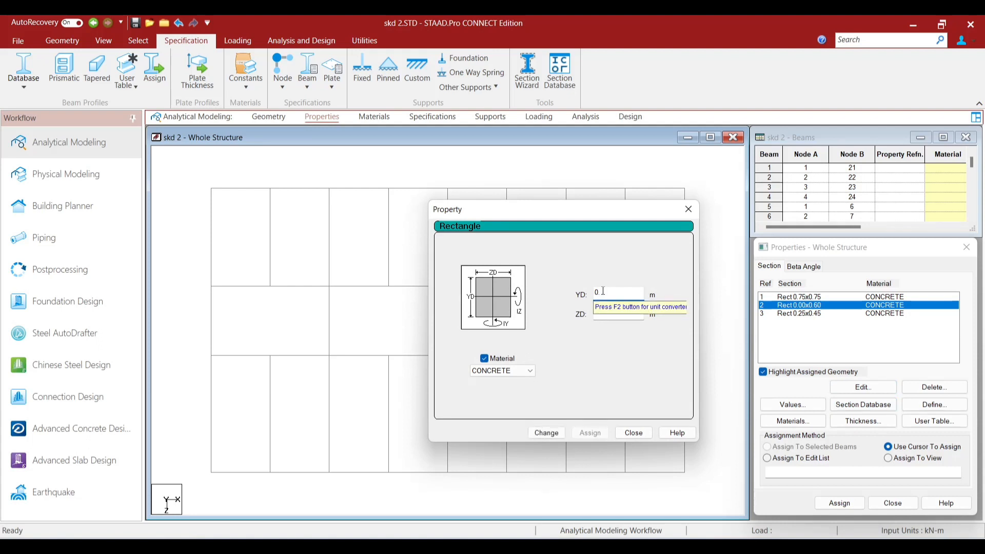
type(".3")
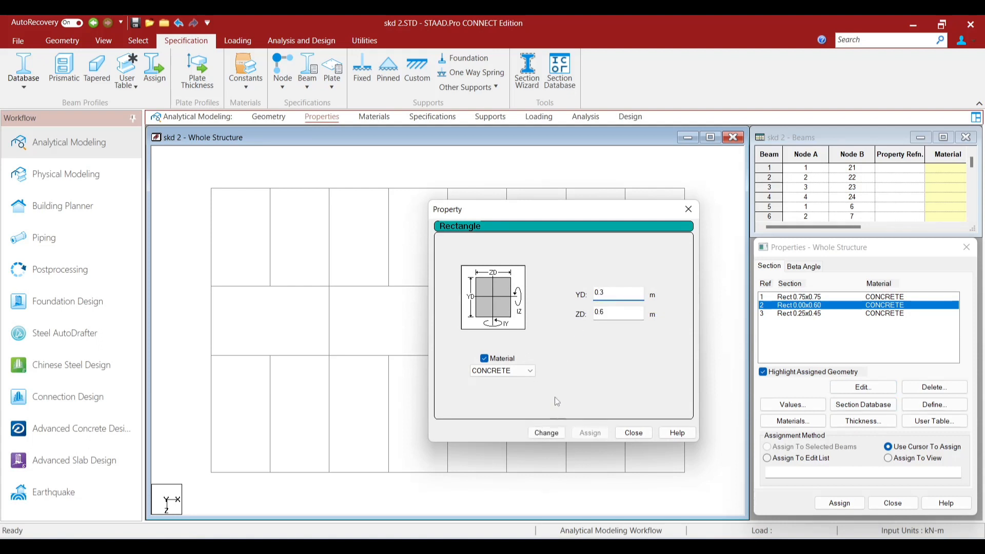
left_click(546, 433)
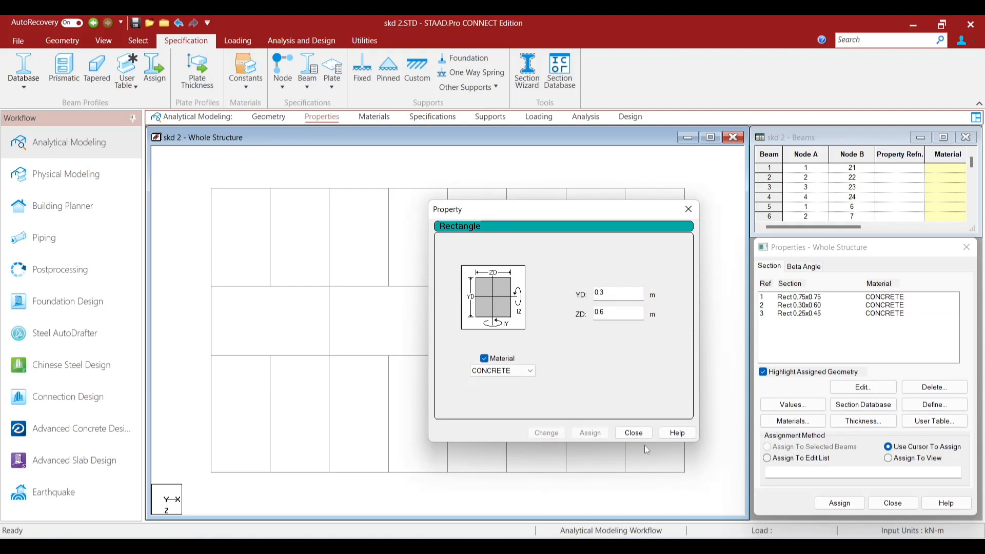
left_click(634, 433)
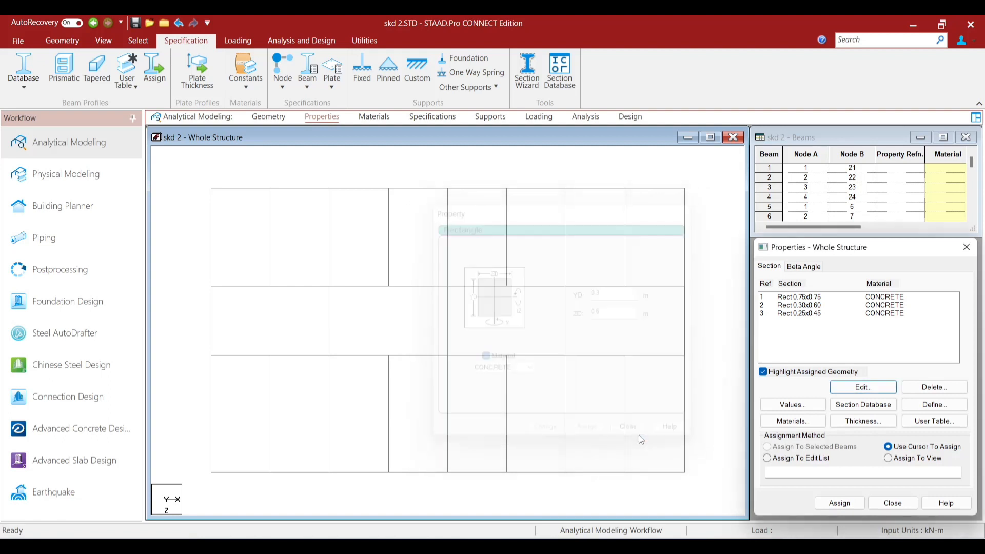
Step: Assign the 0.30 x 0.60 m concrete section to all grid beams except the eight intermediate beams in the two outer bay rows
left_click(812, 307)
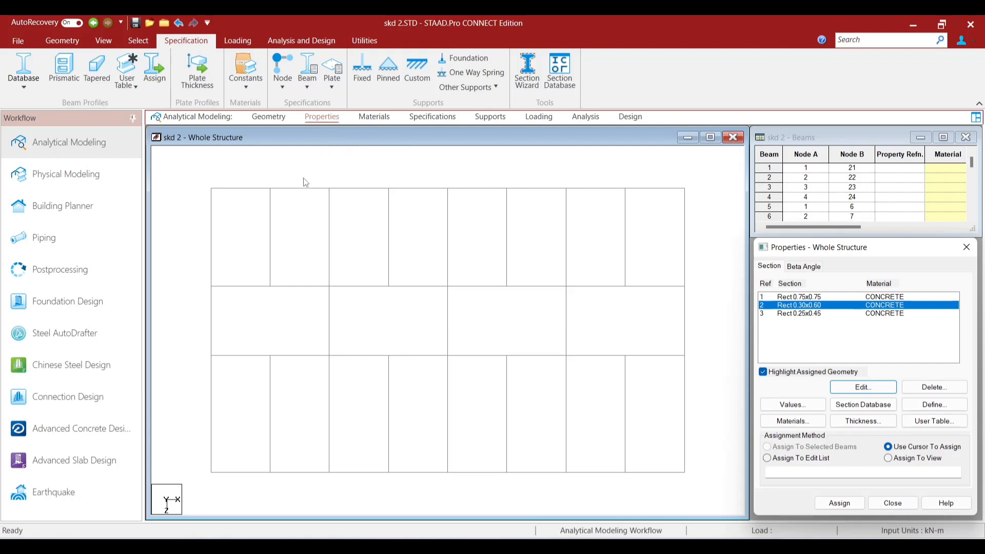
left_click(136, 41)
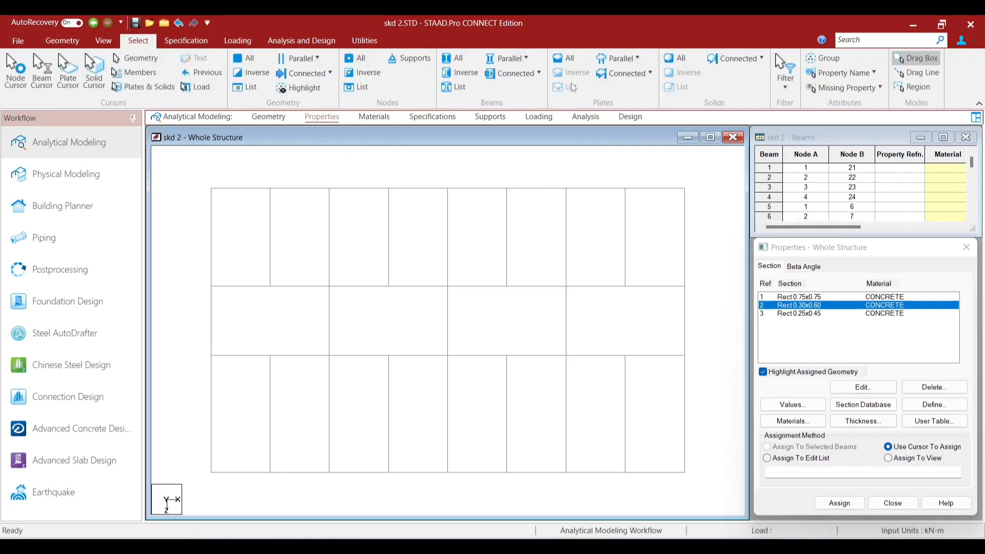
left_click(242, 60)
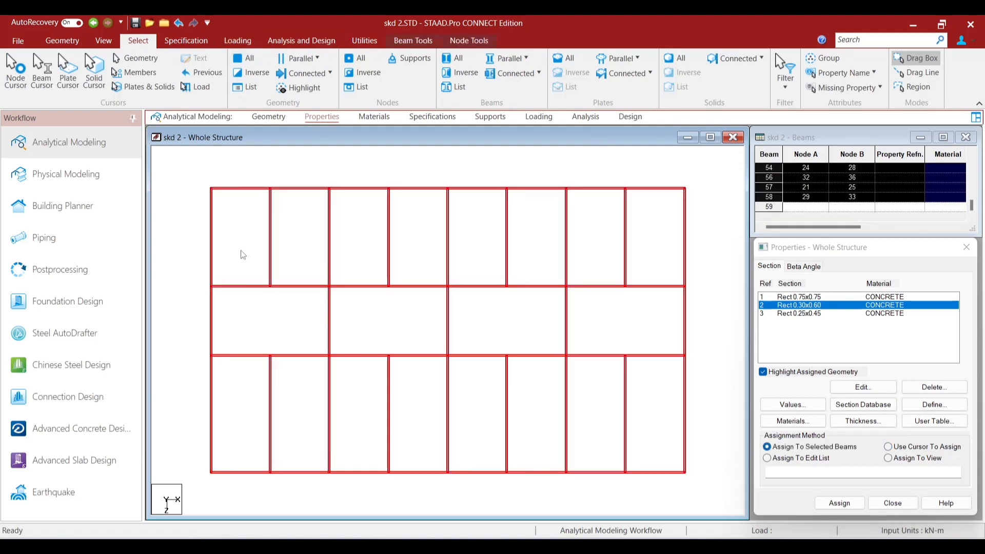
left_click(272, 253, "ctrl")
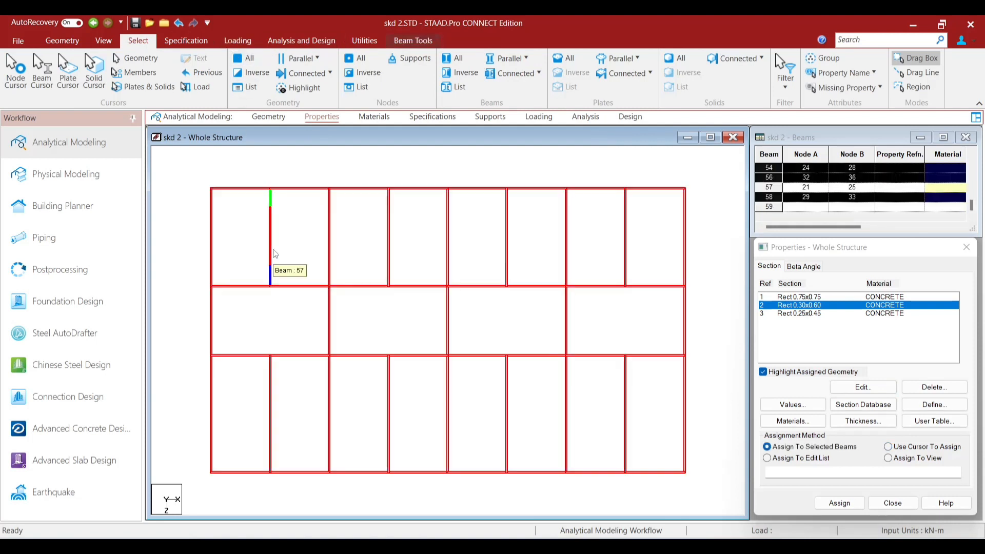
left_click(271, 390, "ctrl")
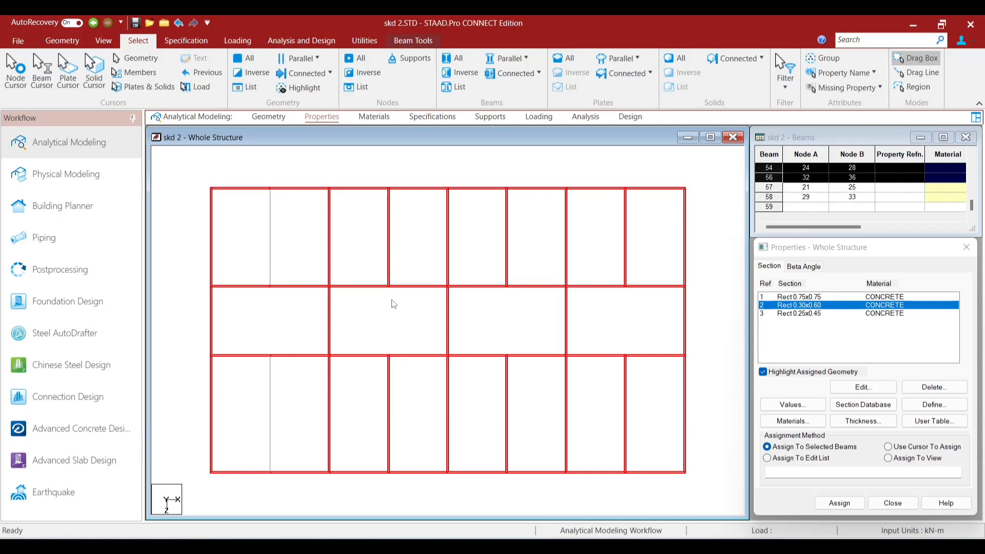
left_click(389, 239, "ctrl")
left_click(505, 237, "ctrl")
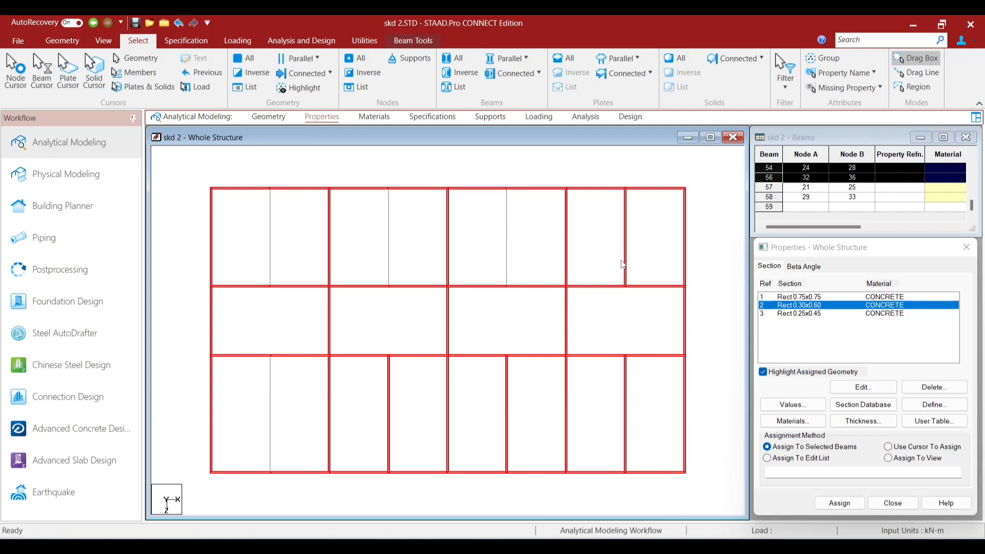
left_click(624, 259, "ctrl")
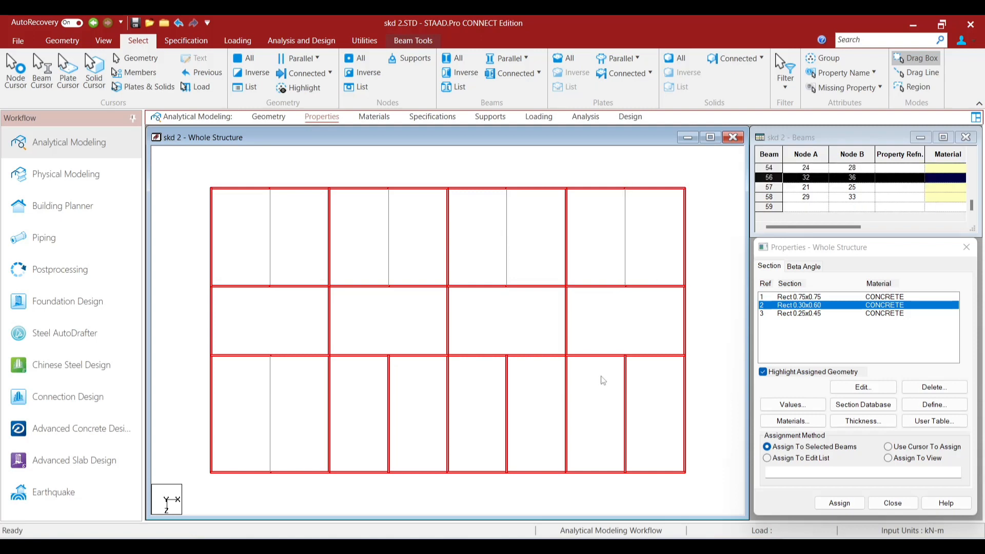
left_click(625, 414, "ctrl")
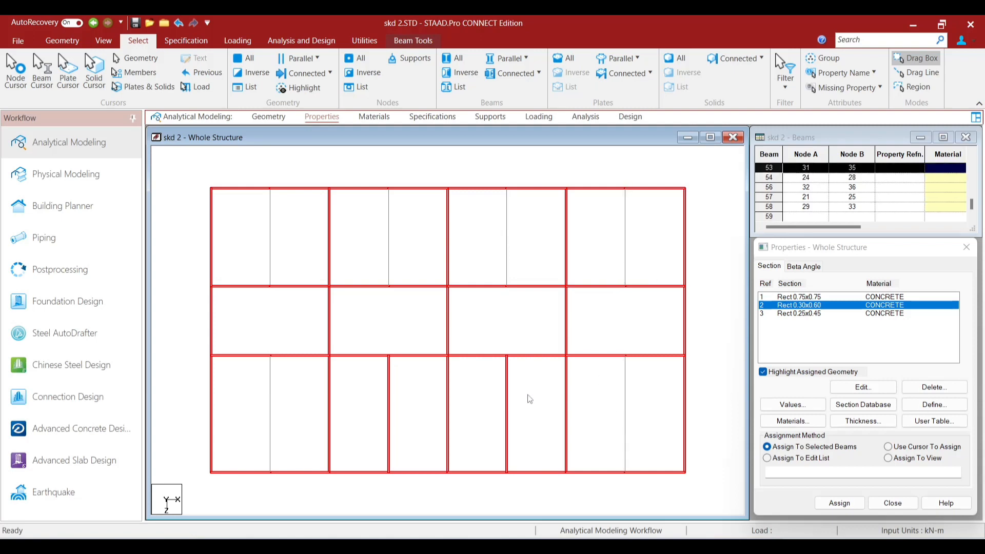
left_click(508, 399, "ctrl")
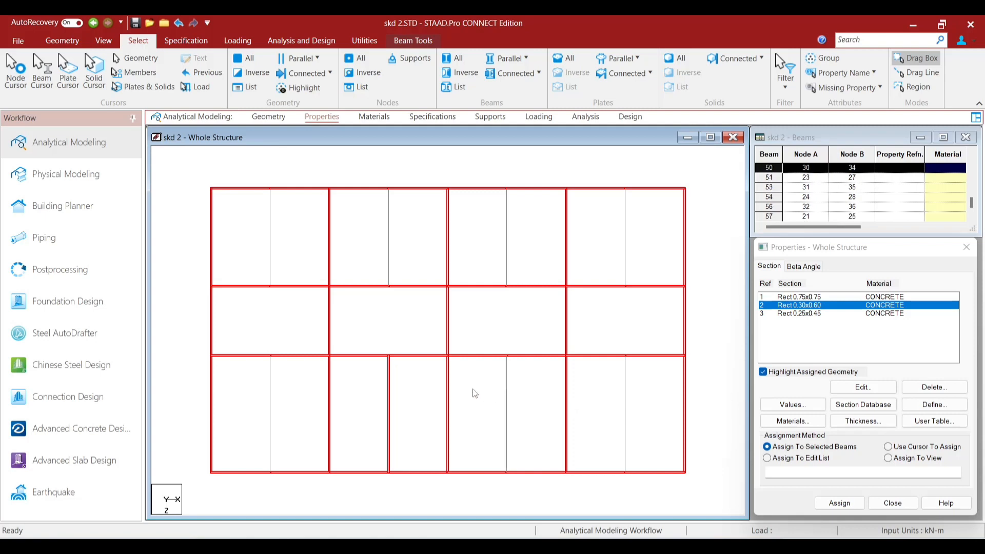
left_click(389, 380, "ctrl")
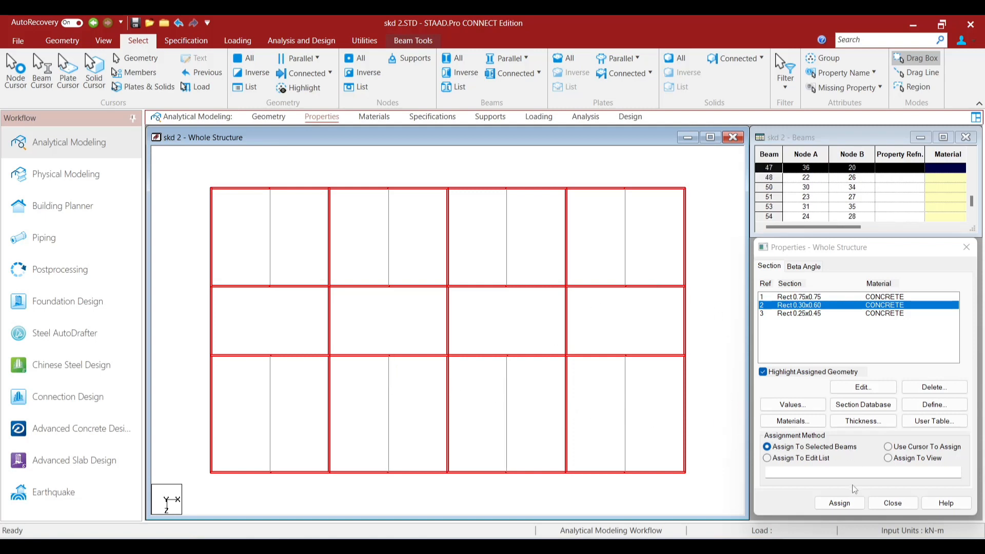
left_click(839, 504)
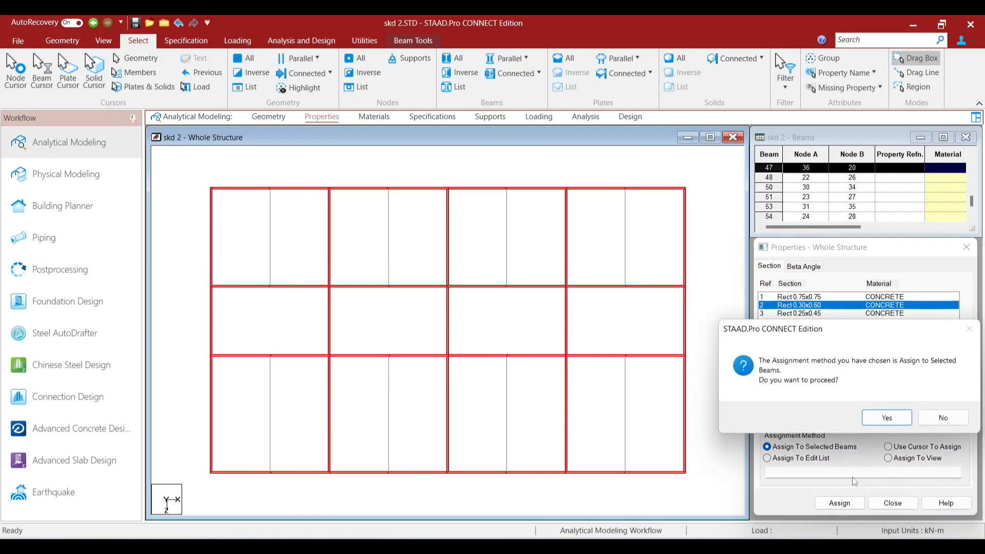
left_click(883, 419)
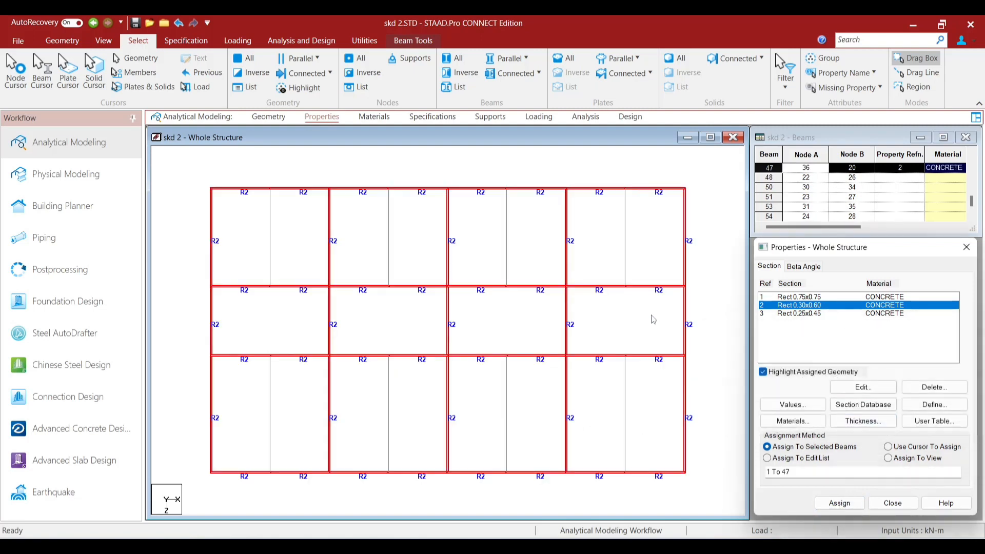
Step: Assign the 0.25 x 0.45 m concrete section to the eight intermediate beams in the two outer bay rows
left_click(806, 313)
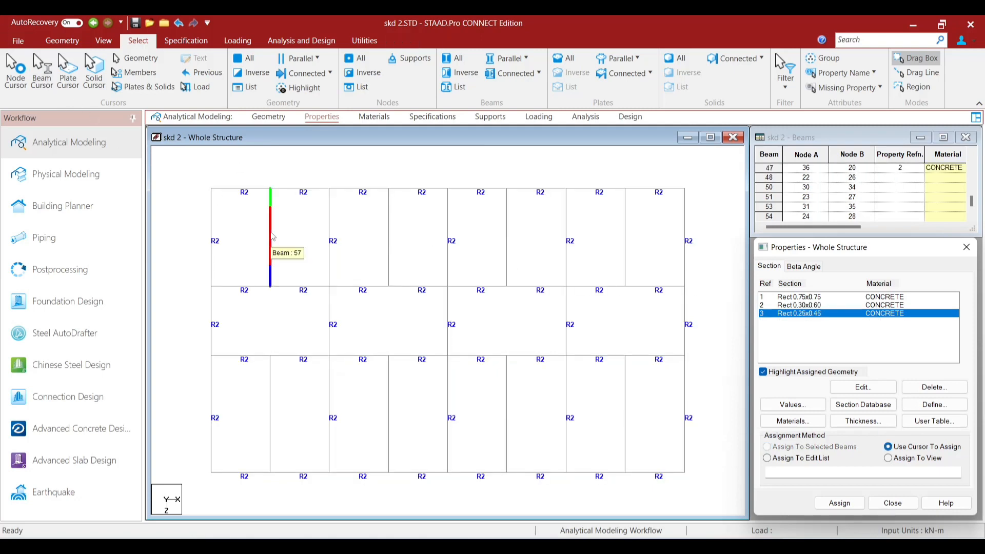
left_click(270, 235)
left_click(388, 256, "ctrl")
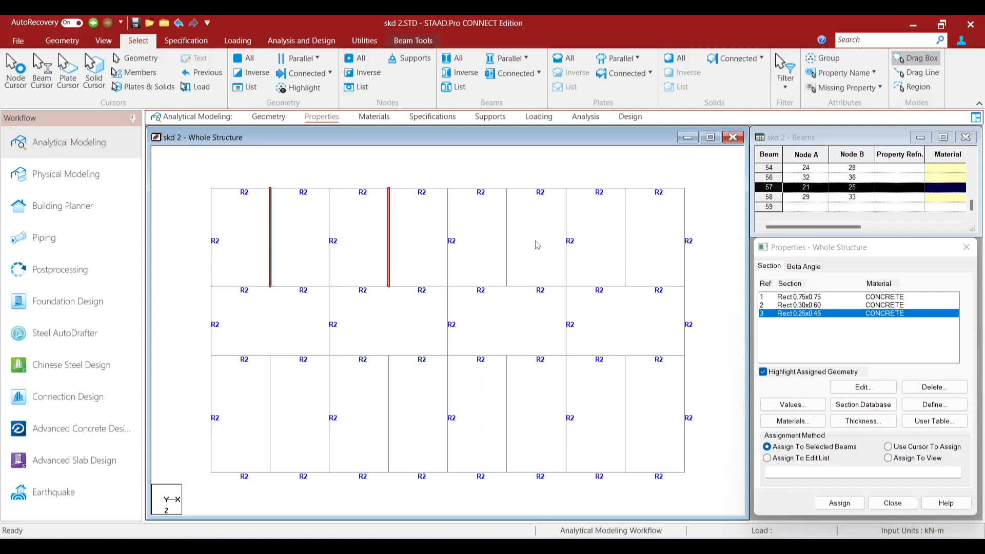
left_click(508, 244, "ctrl")
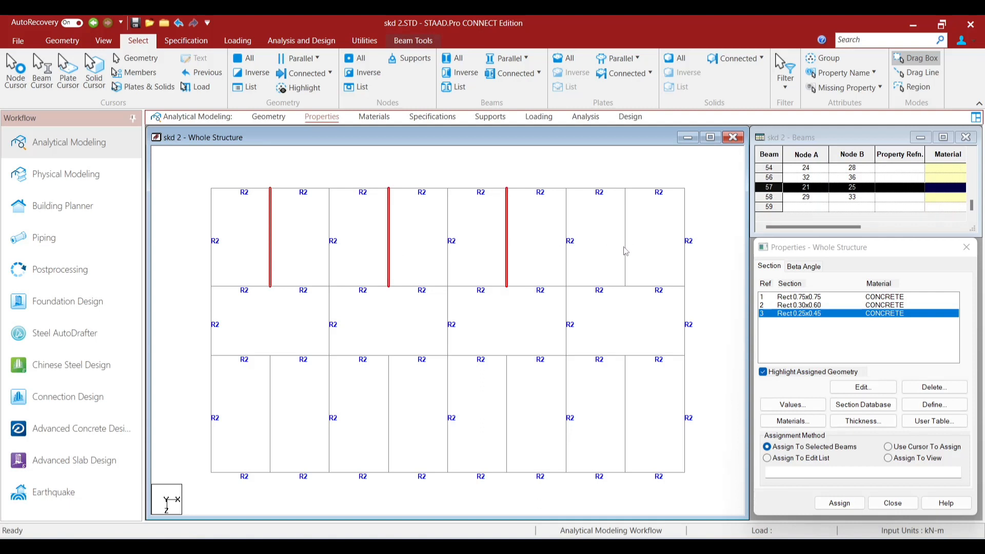
left_click(625, 251, "ctrl")
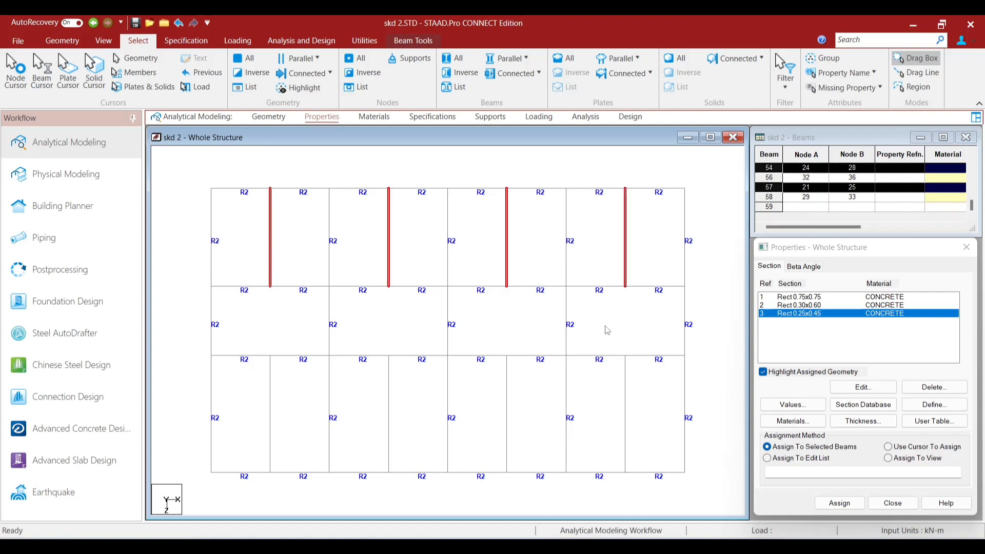
left_click(626, 410, "ctrl")
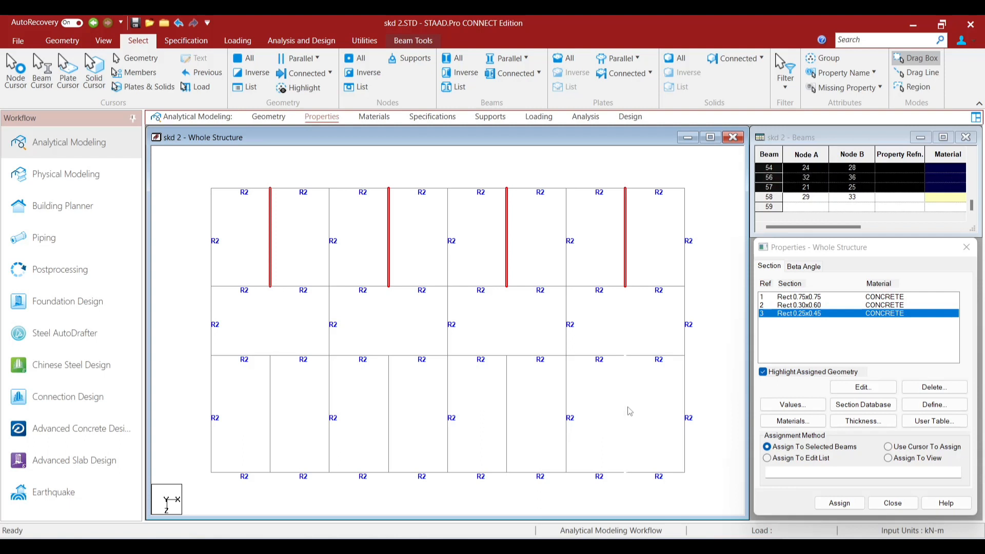
left_click(506, 394, "ctrl")
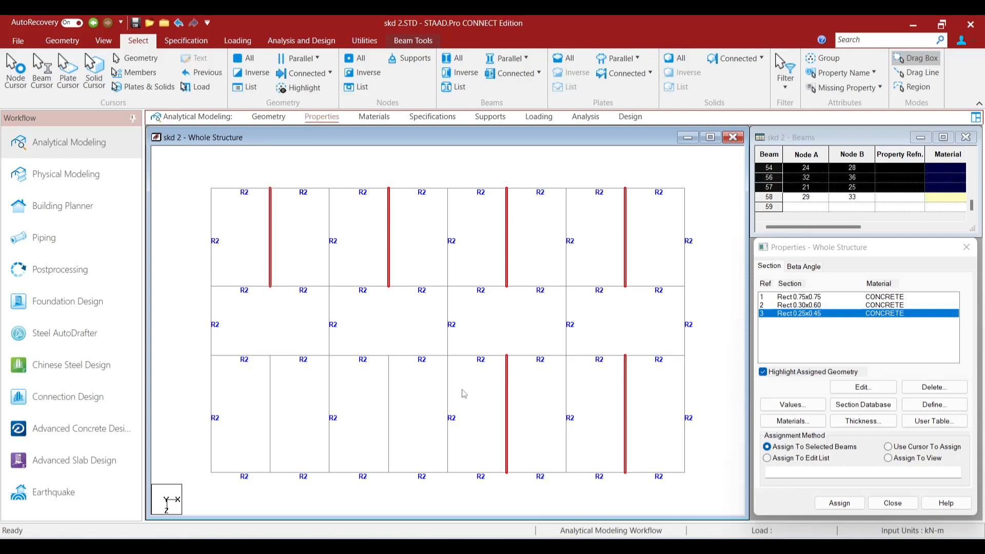
left_click(389, 395, "ctrl")
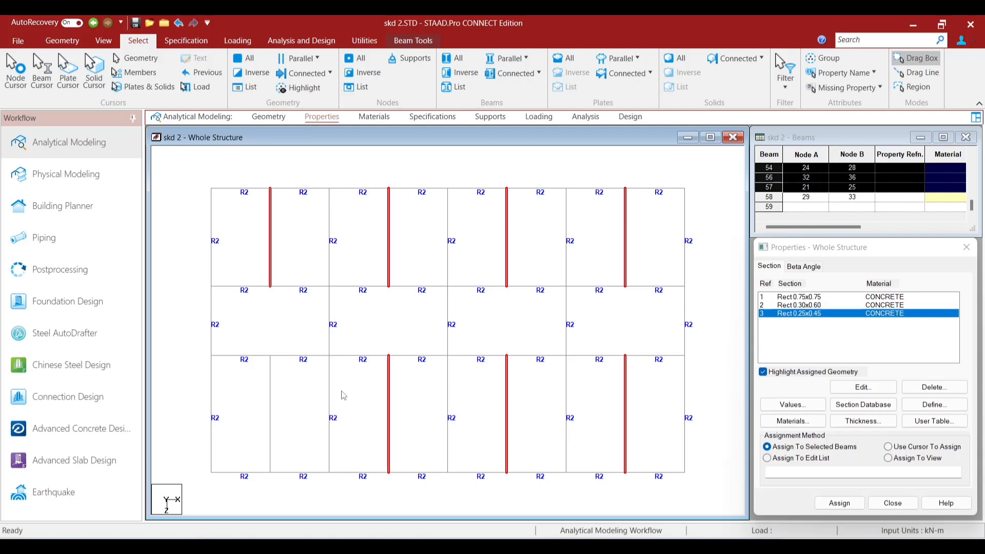
left_click(273, 385, "ctrl")
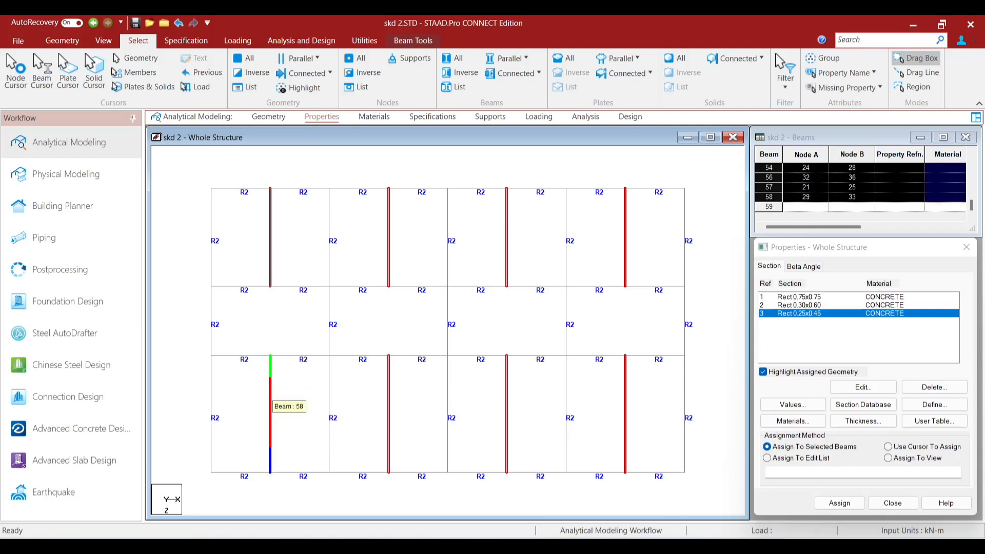
left_click(840, 502)
left_click(887, 417)
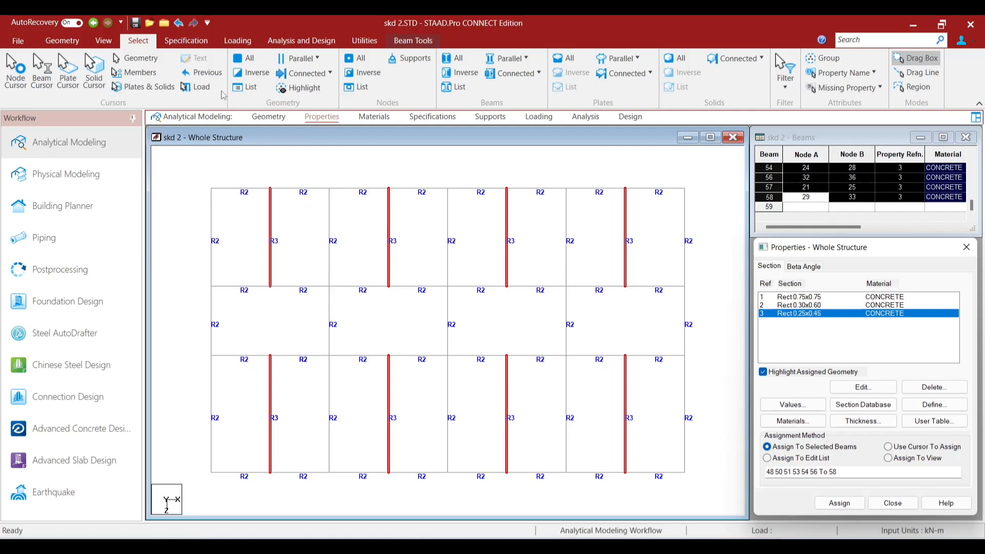
left_click(104, 41)
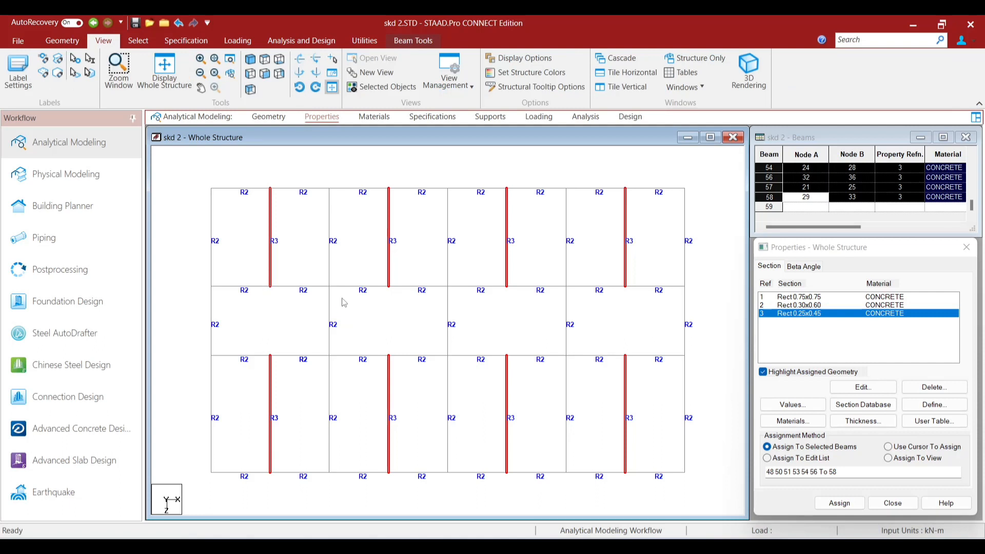
scroll(307, 309, "down", 4)
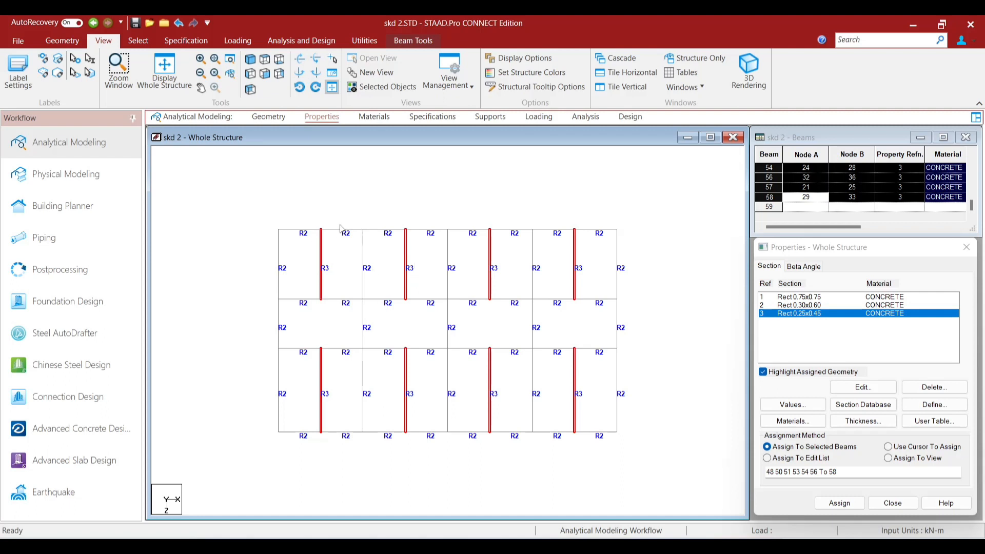
left_click(77, 43)
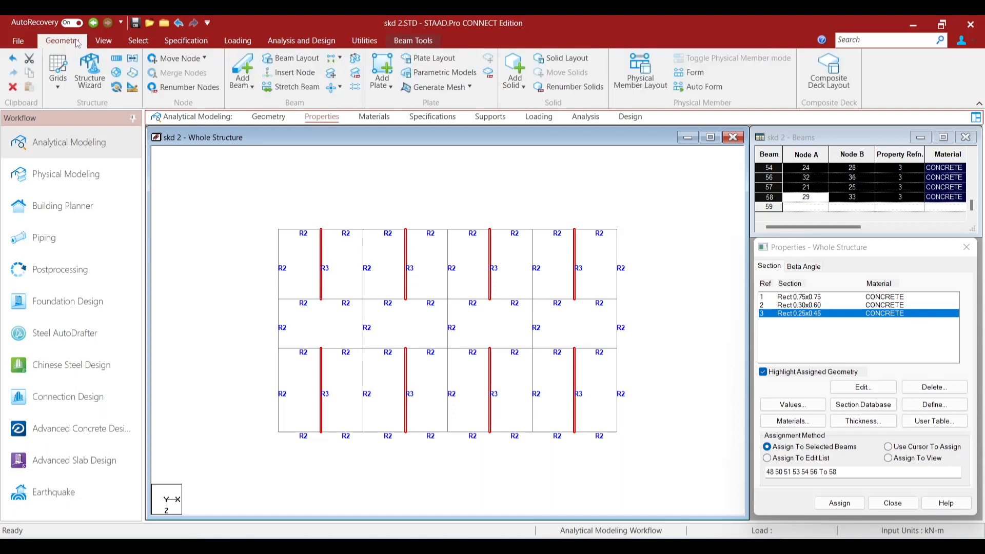
left_click(227, 229)
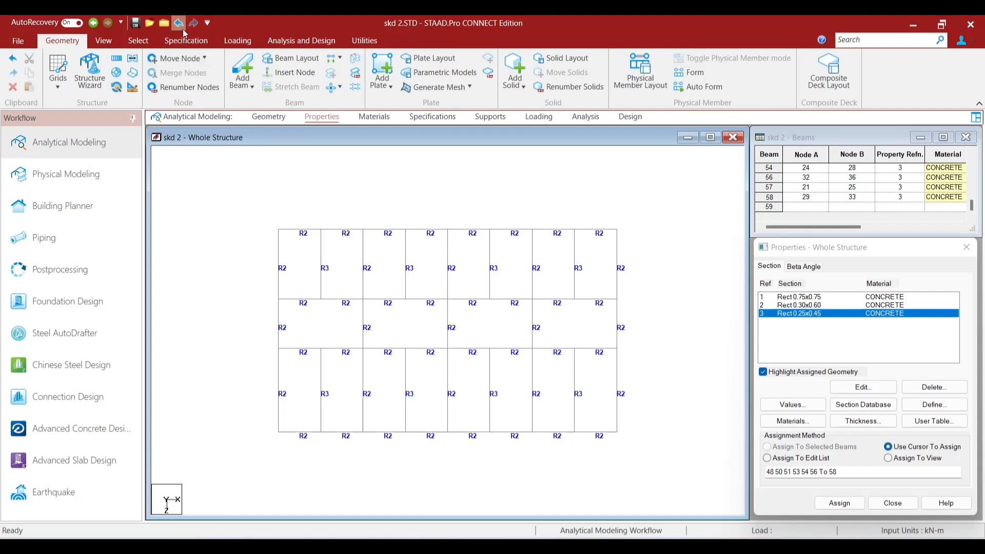
Step: Set up a Translational Repeat of the whole floor grid along Y with 3.25 m step spacing, checking the floor height in Chrome's scanned sketch
left_click(139, 41)
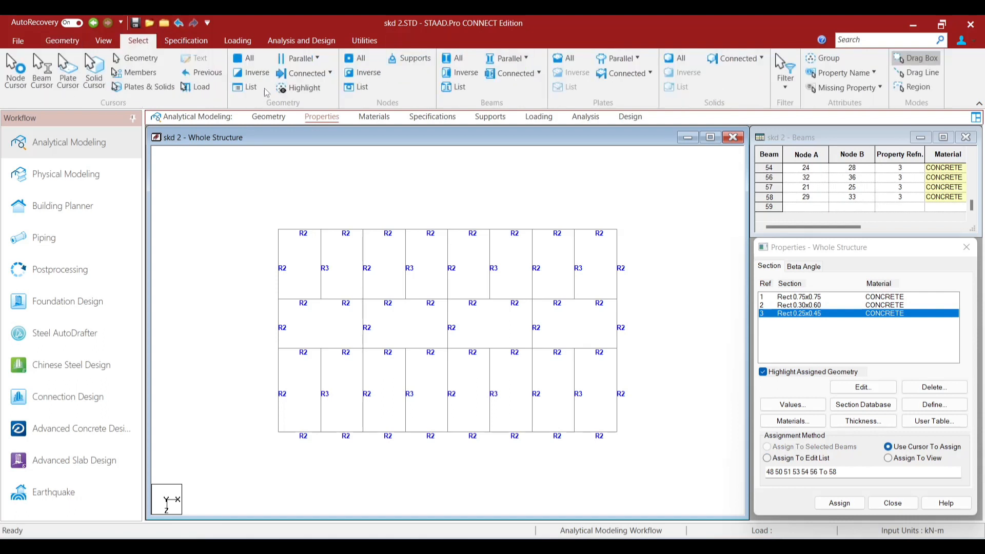
left_click(255, 62)
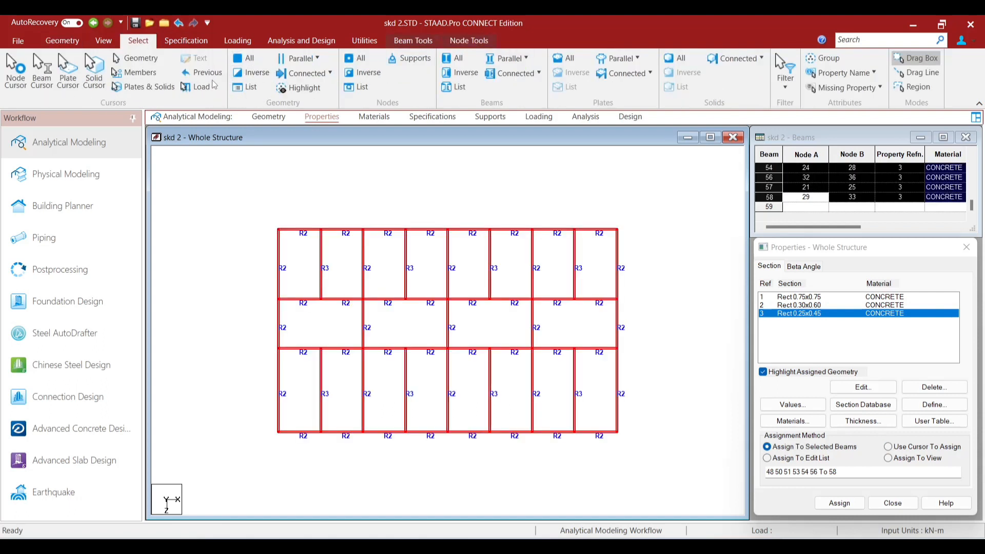
left_click(74, 40)
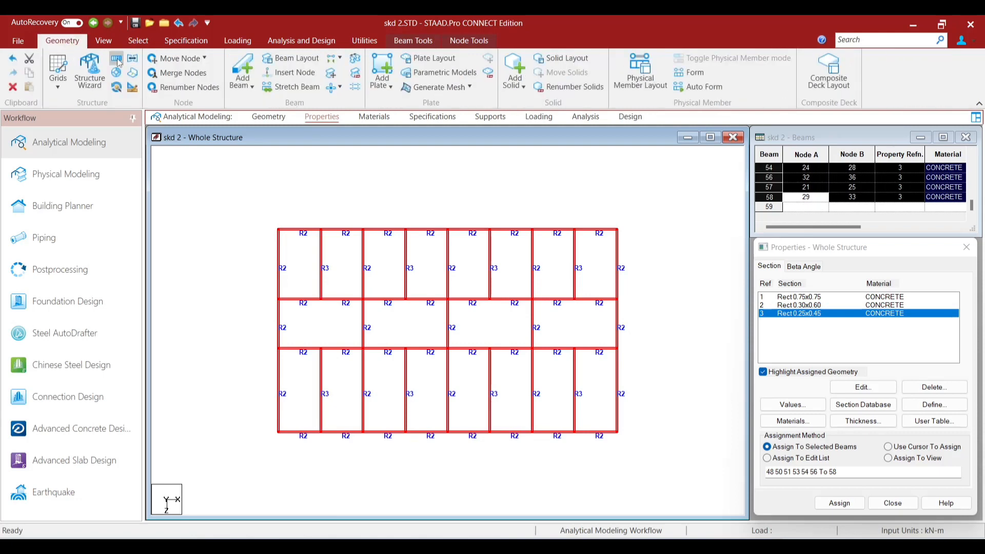
left_click(118, 59)
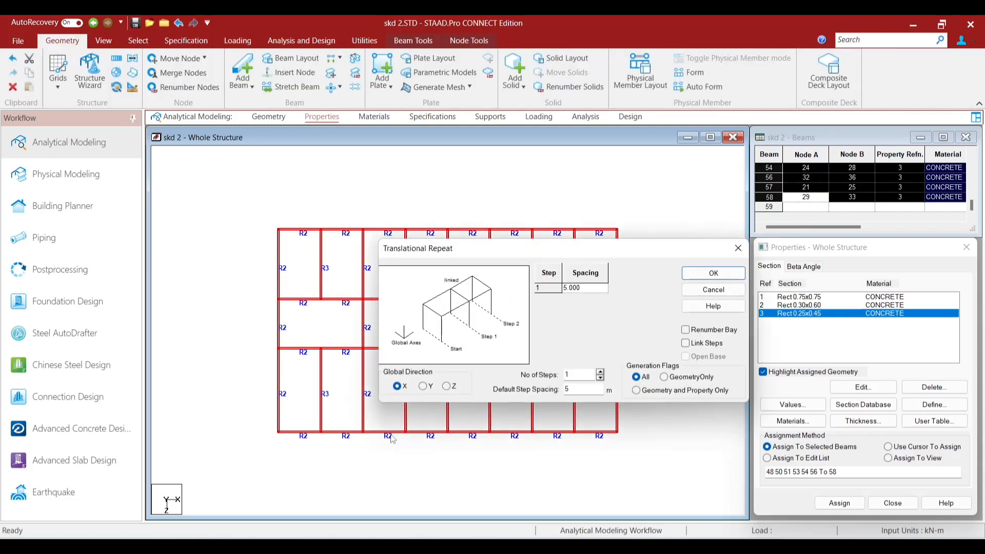
left_click(423, 386)
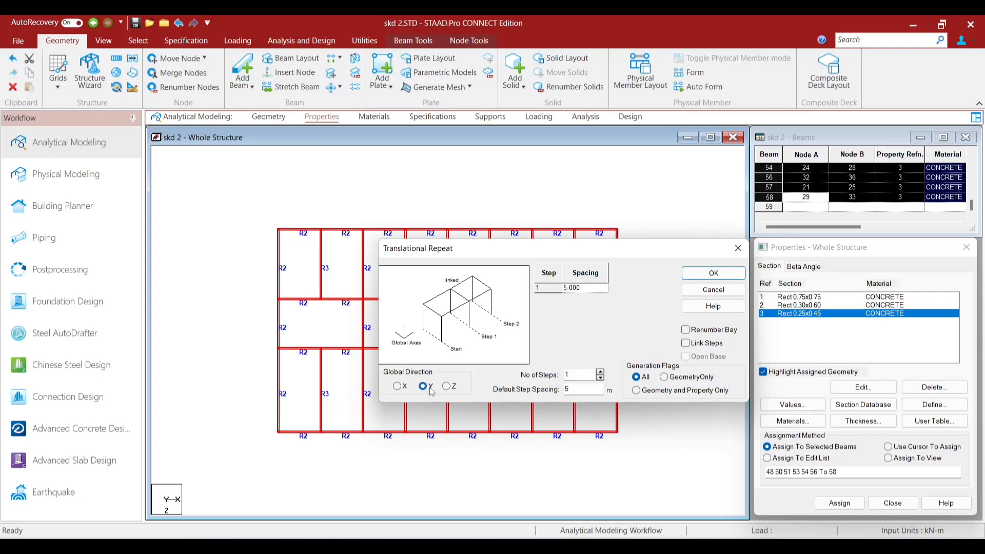
left_click(580, 391)
mouse_move(647, 546)
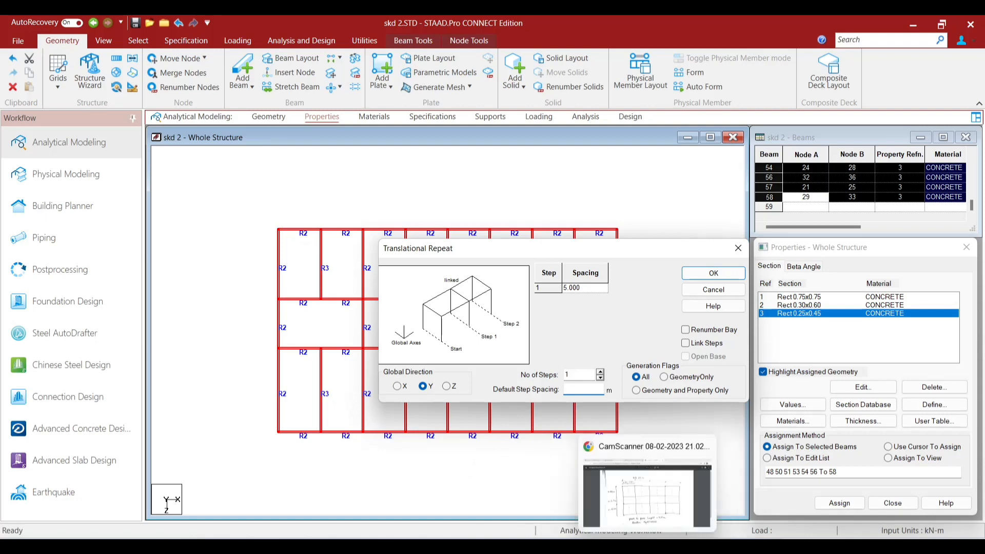
left_click(659, 521)
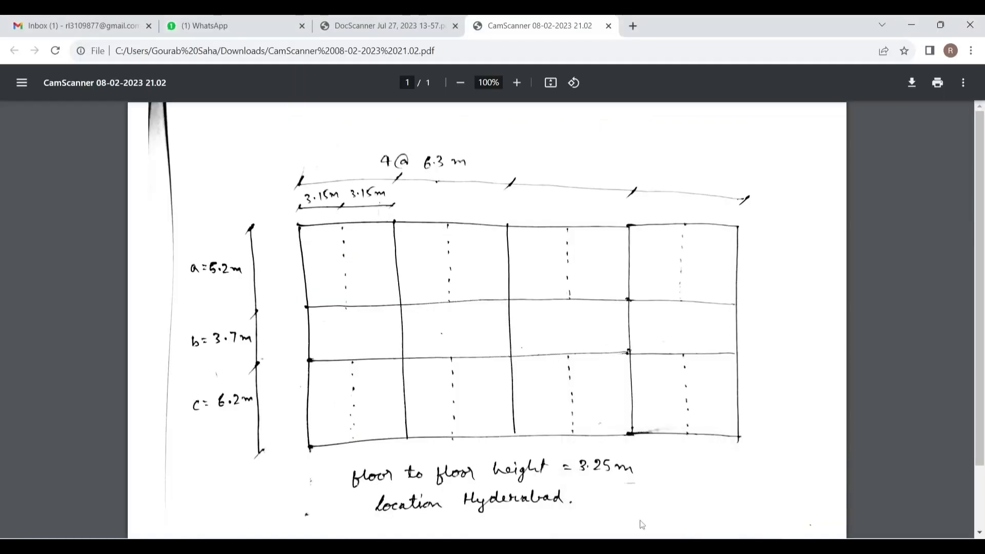
left_click(702, 526)
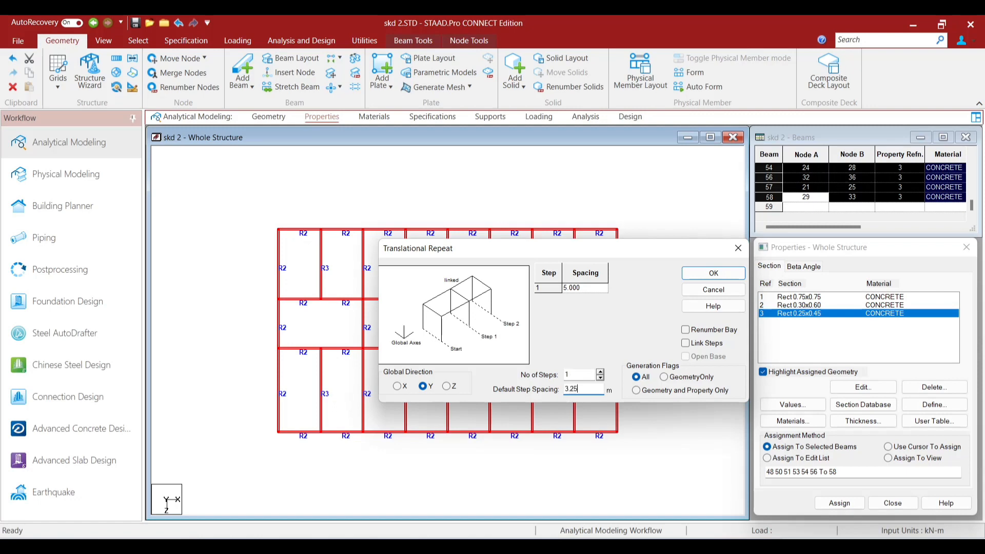
Step: Set the Translational Repeat to 9 steps with linked steps and generate the upper storeys
left_click(575, 375)
type("9")
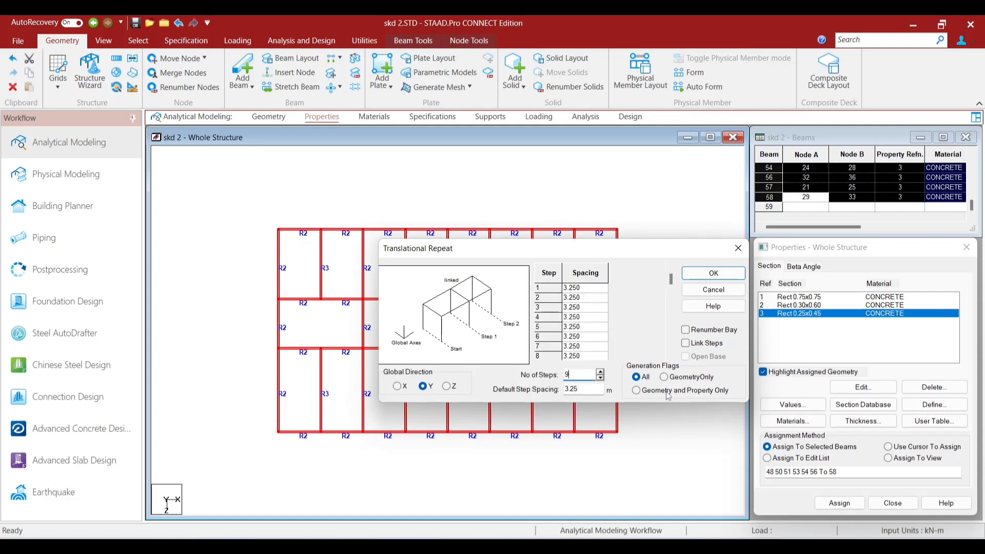
left_click(685, 343)
left_click(710, 273)
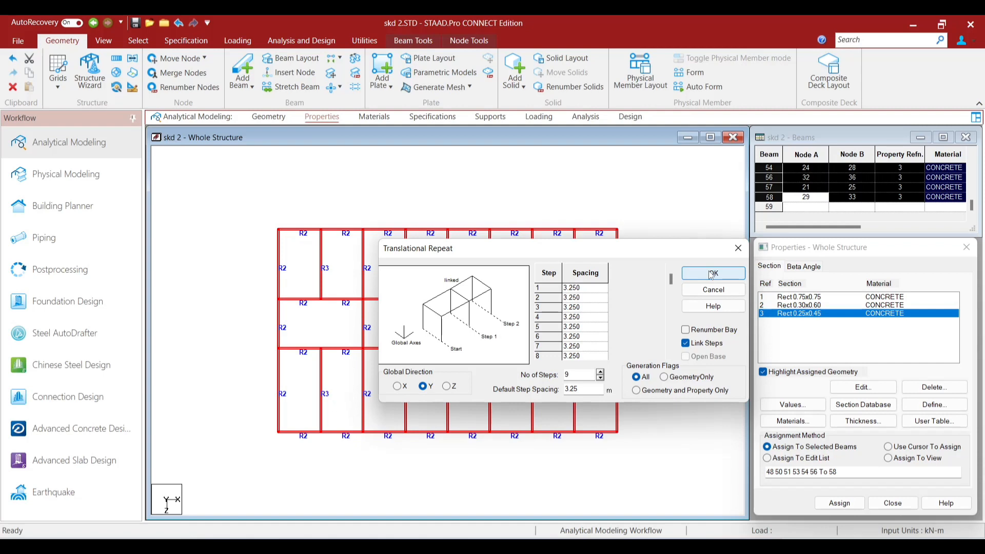
Step: Generate the linked upper storeys from the Translational Repeat and show the whole frame in isometric view
left_click(712, 273)
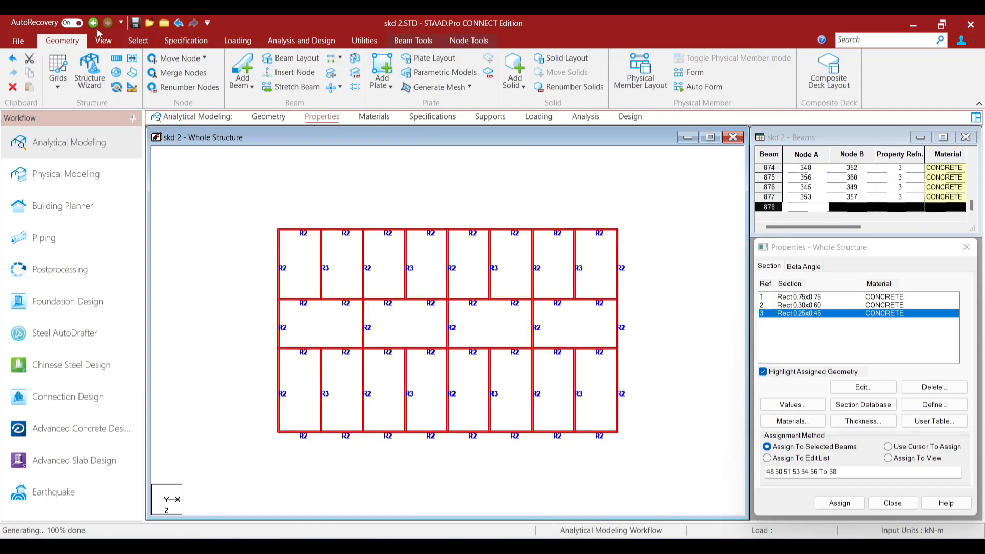
left_click(112, 43)
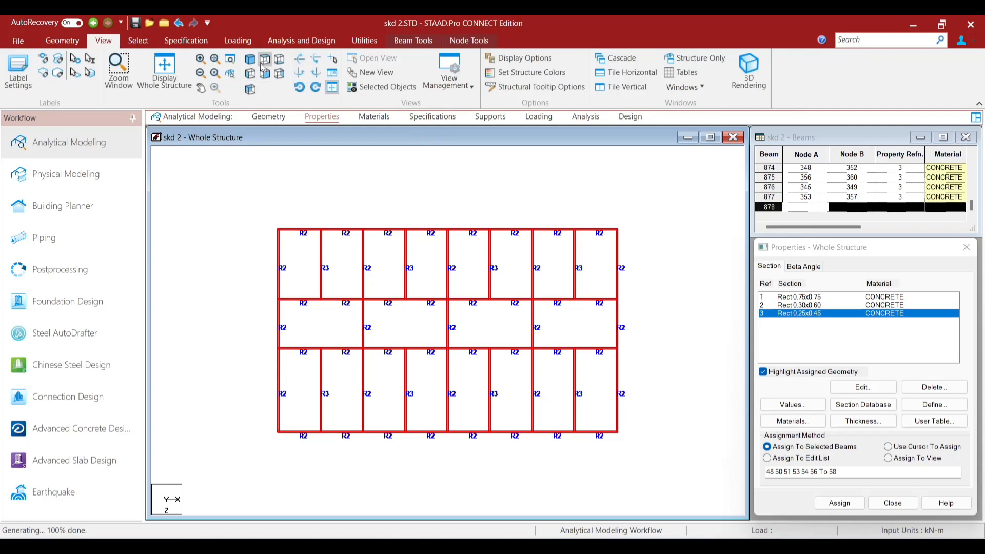
left_click(245, 59)
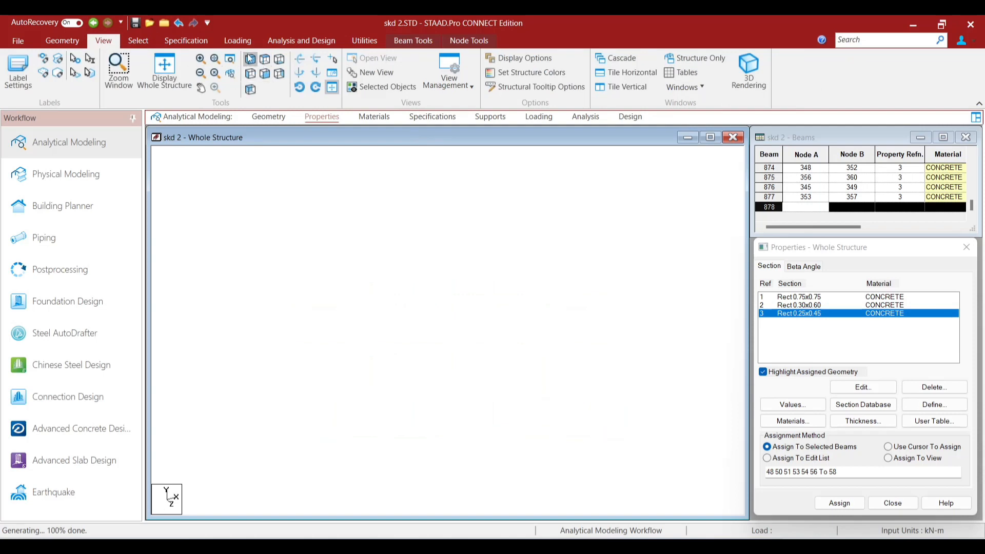
left_click(572, 341)
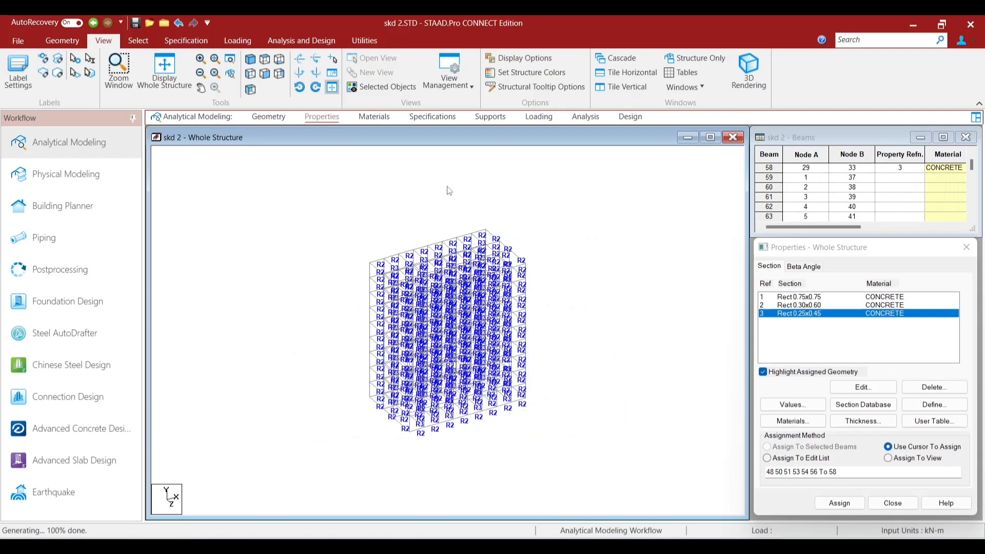
scroll(622, 402, "up", 1)
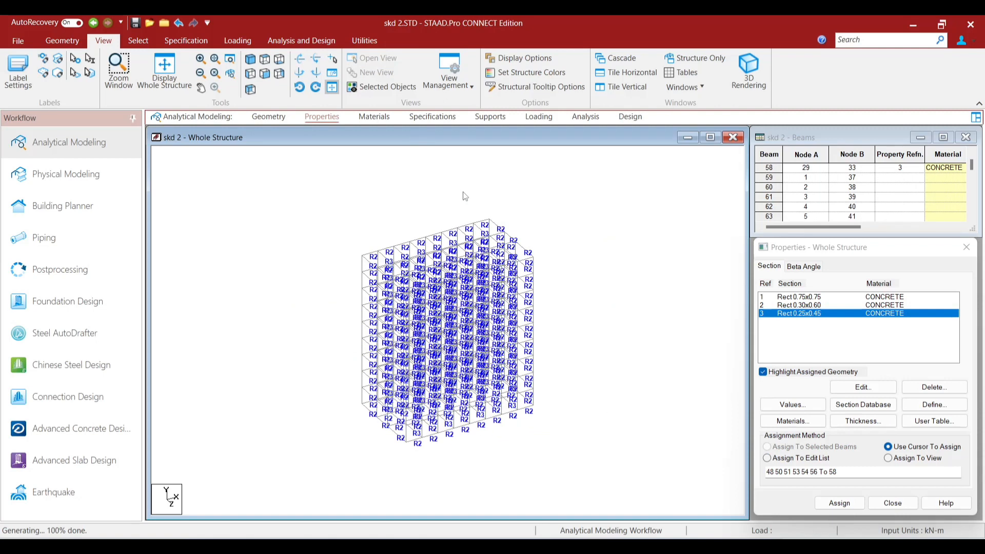
left_click(264, 121)
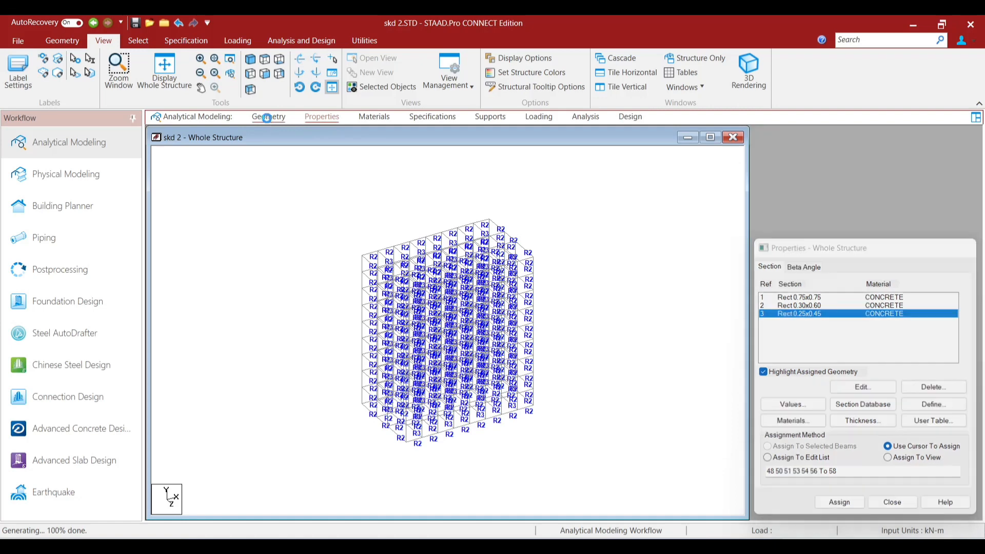
scroll(647, 414, "up", 2)
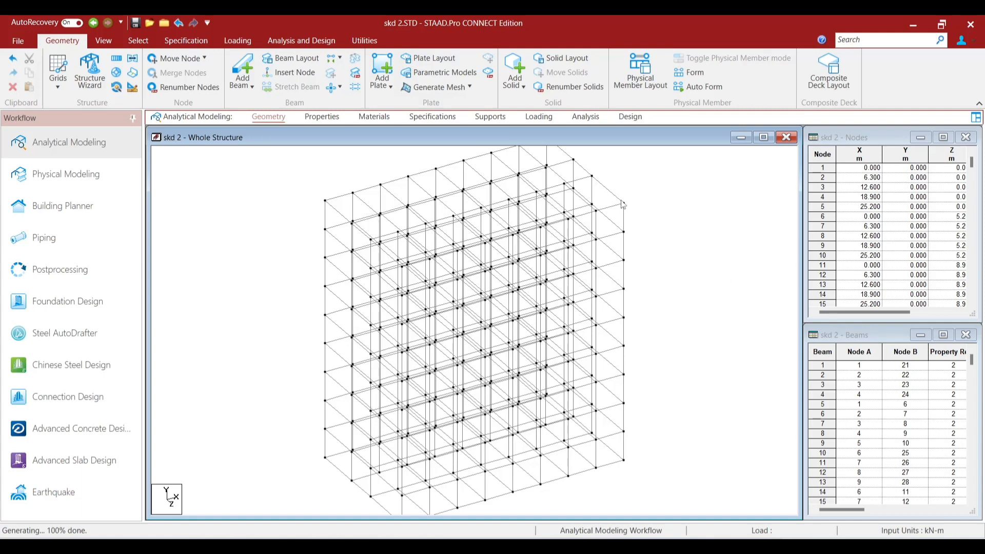
Step: Check which members carry the 0.75 x 0.75, 0.30 x 0.60 and 0.25 x 0.45 m concrete sections by highlighting each section's assignment
left_click(331, 118)
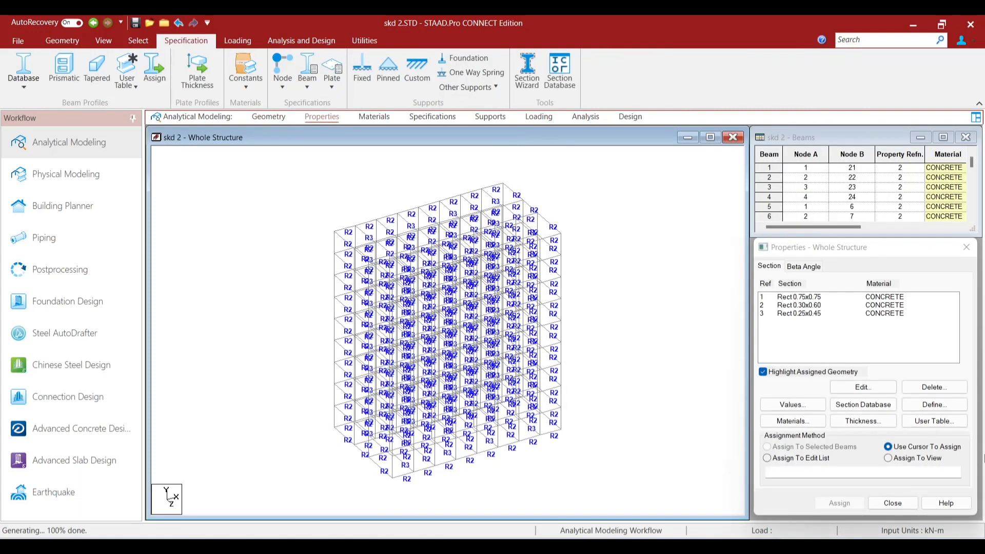
left_click(814, 299)
left_click(808, 306)
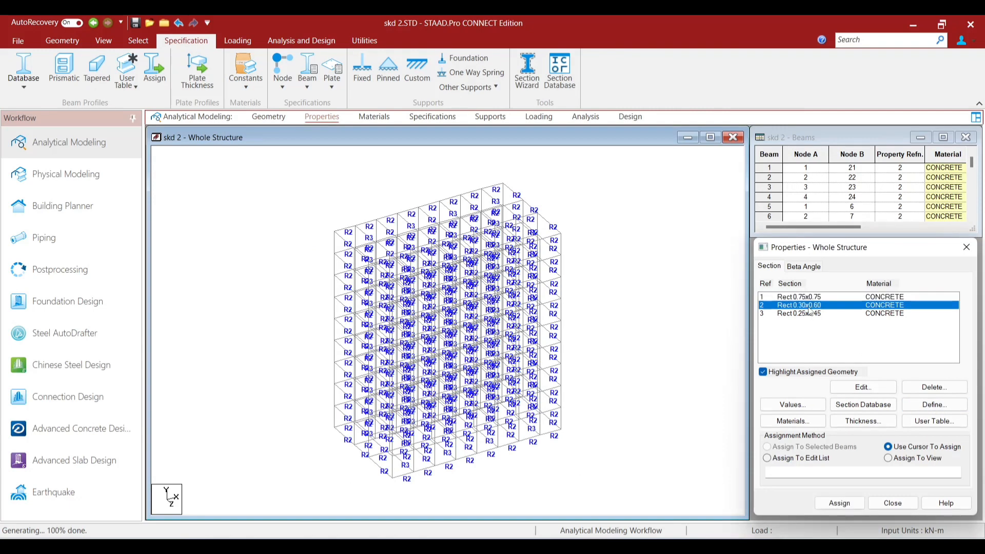
left_click(809, 314)
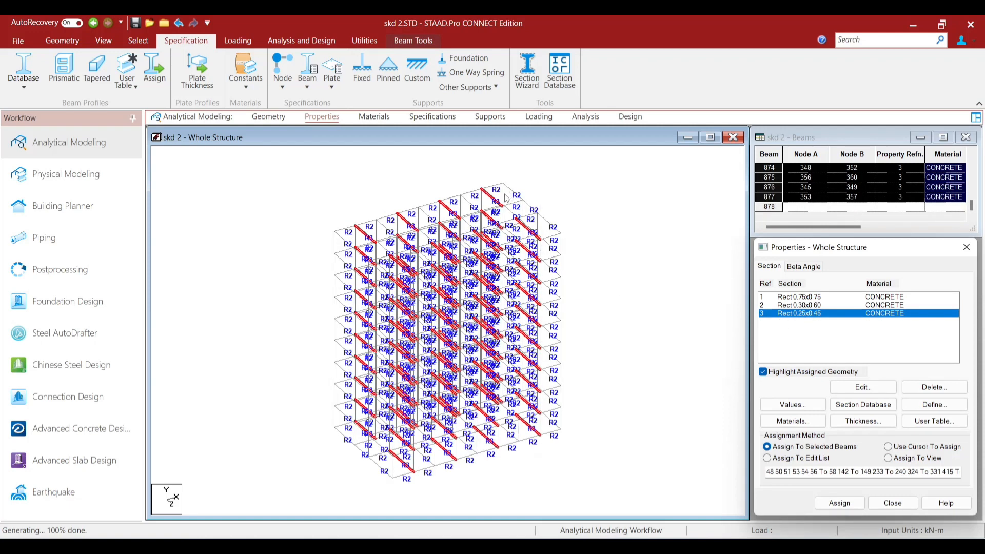
Step: Assign the 0.75 x 0.75 m concrete section to all columns by selecting the beams parallel to Y
left_click(505, 198)
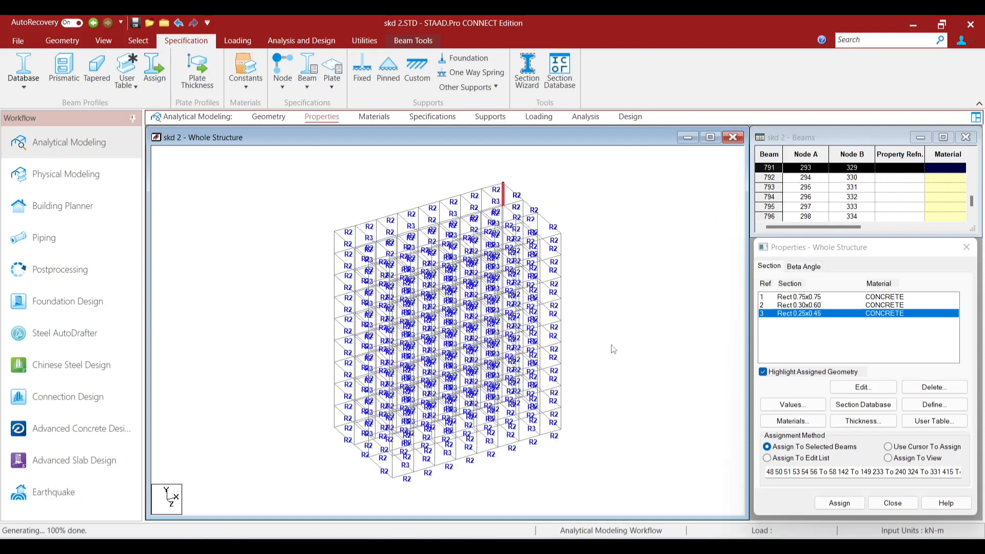
left_click(138, 41)
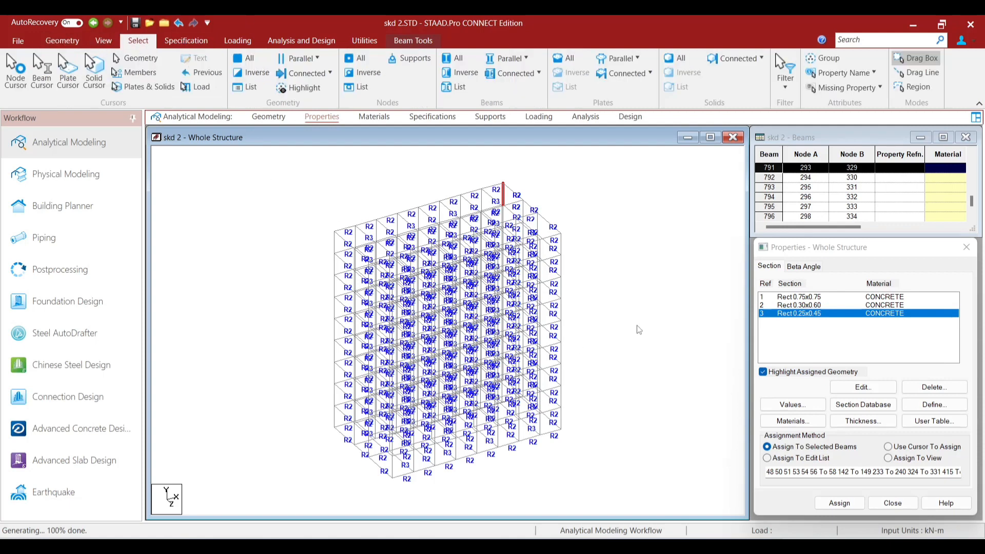
left_click(638, 330)
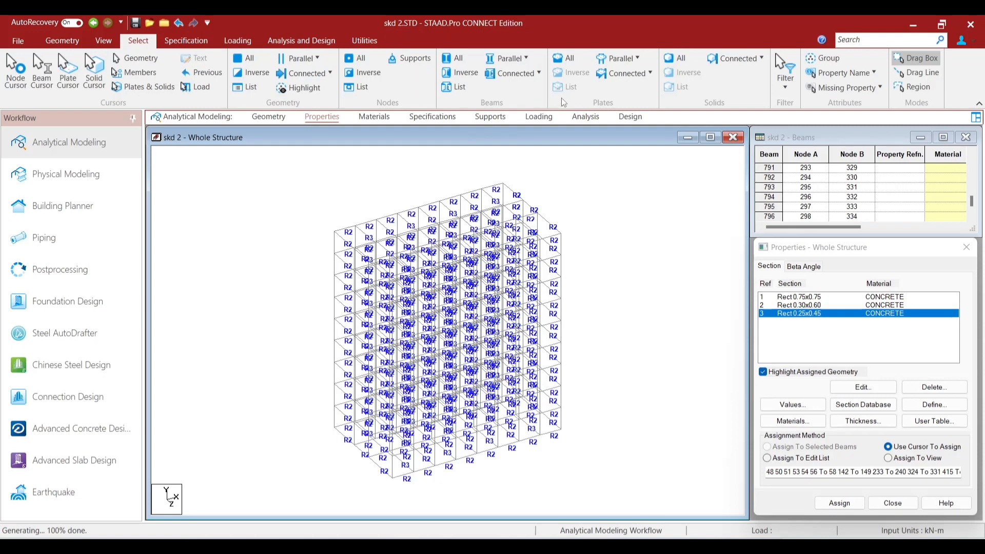
left_click(527, 59)
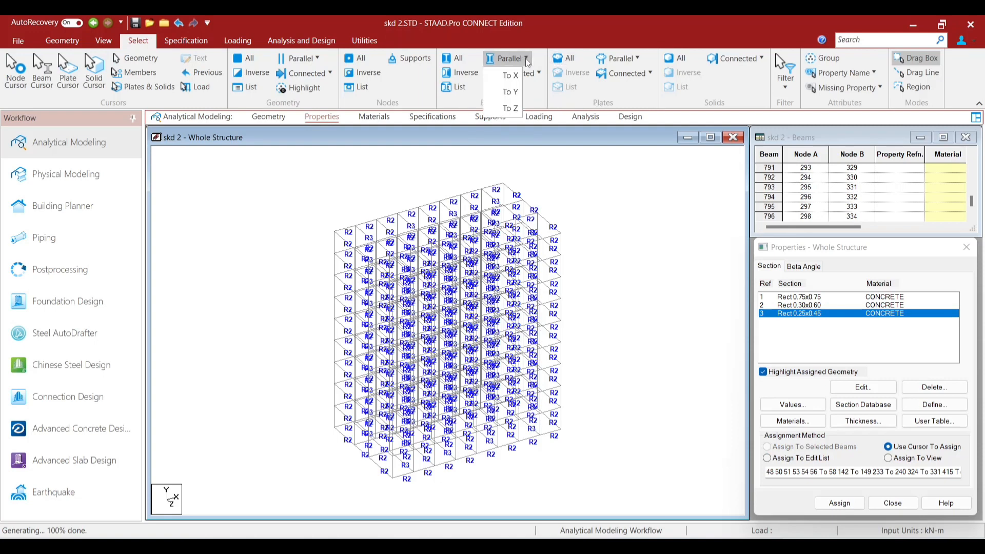
left_click(508, 91)
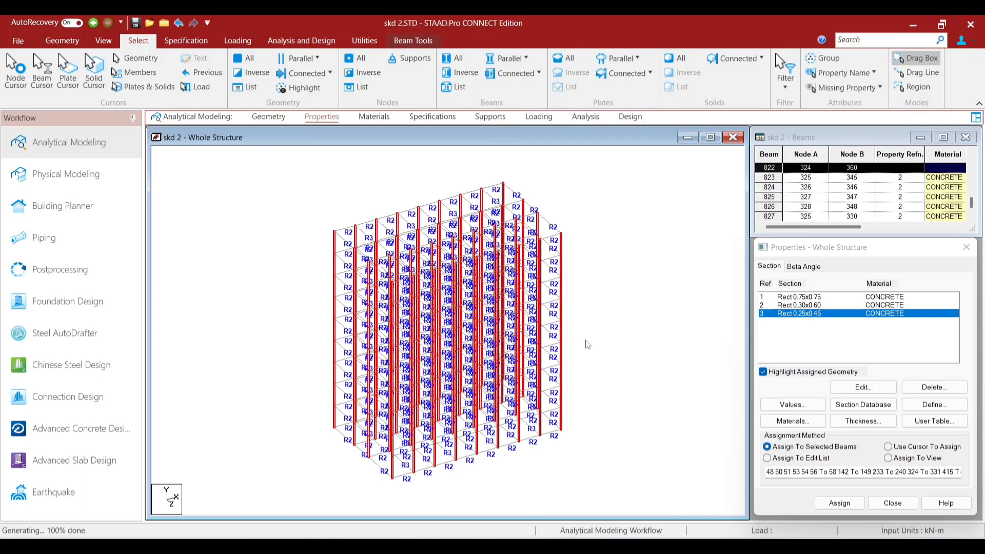
left_click(819, 297)
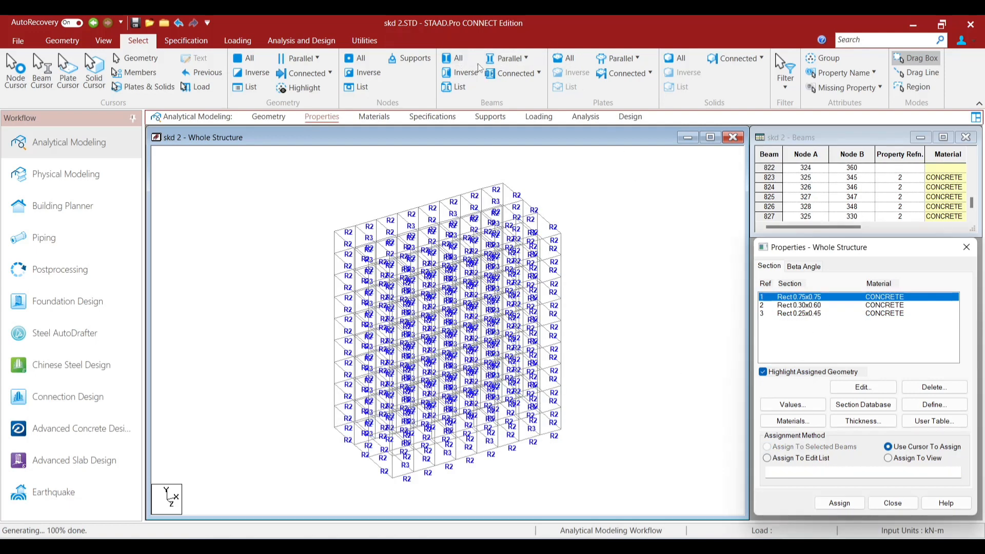
left_click(524, 58)
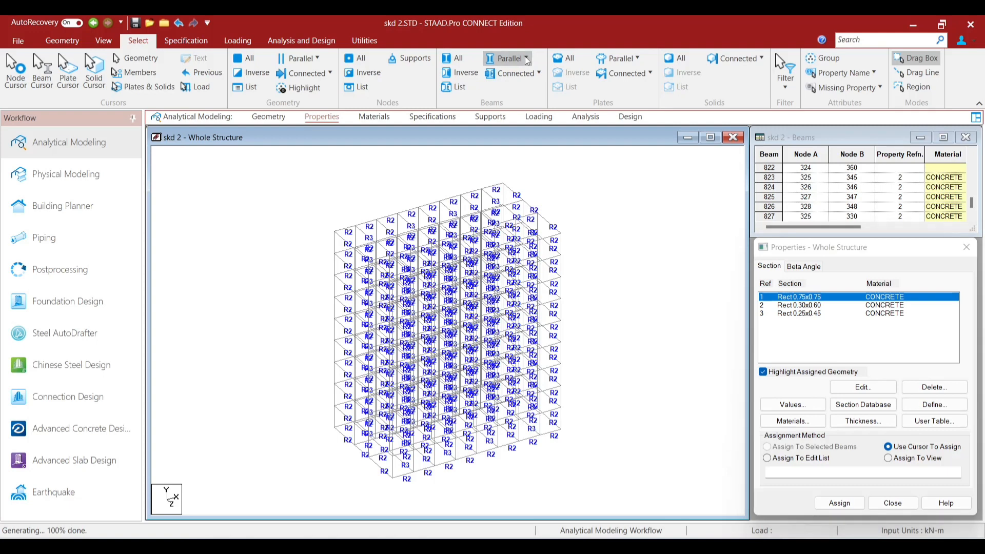
left_click(510, 93)
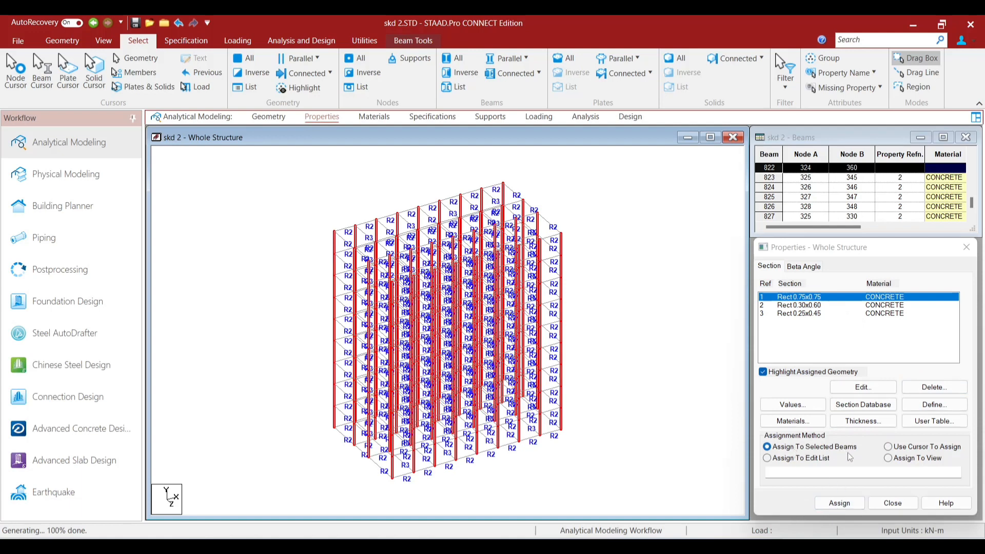
left_click(841, 500)
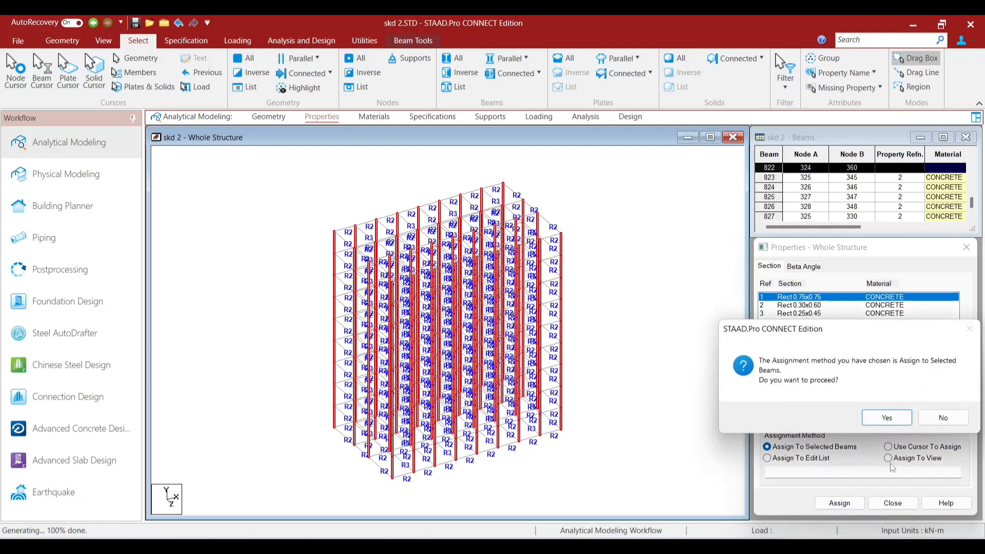
left_click(884, 416)
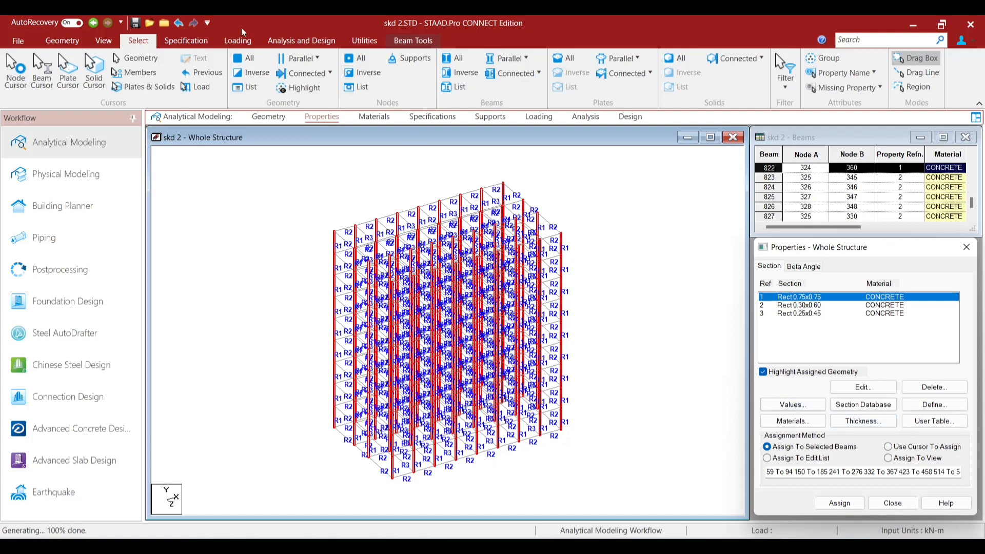
Step: Select all beams of the lowest floor grid in a side elevation of the frame
left_click(104, 42)
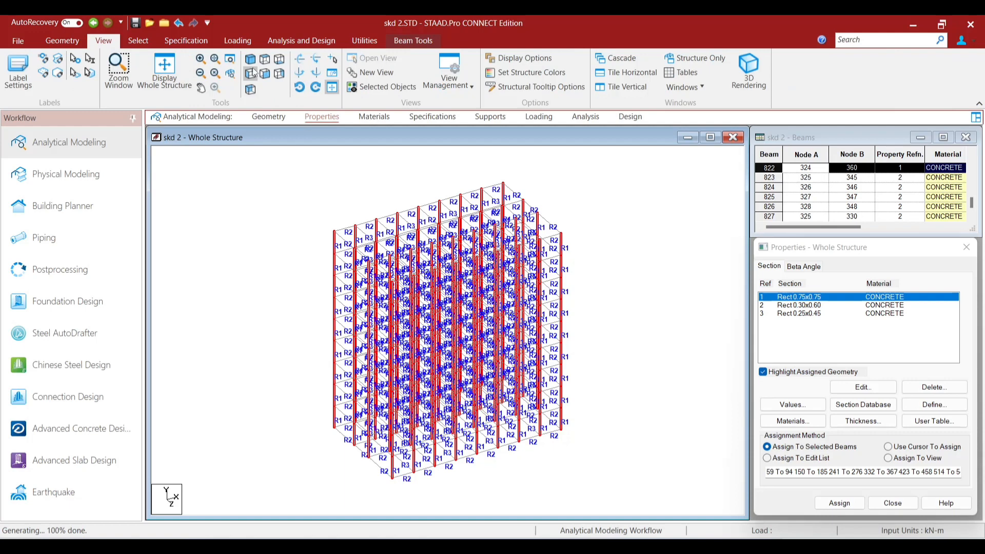
left_click(252, 73)
left_click(341, 378)
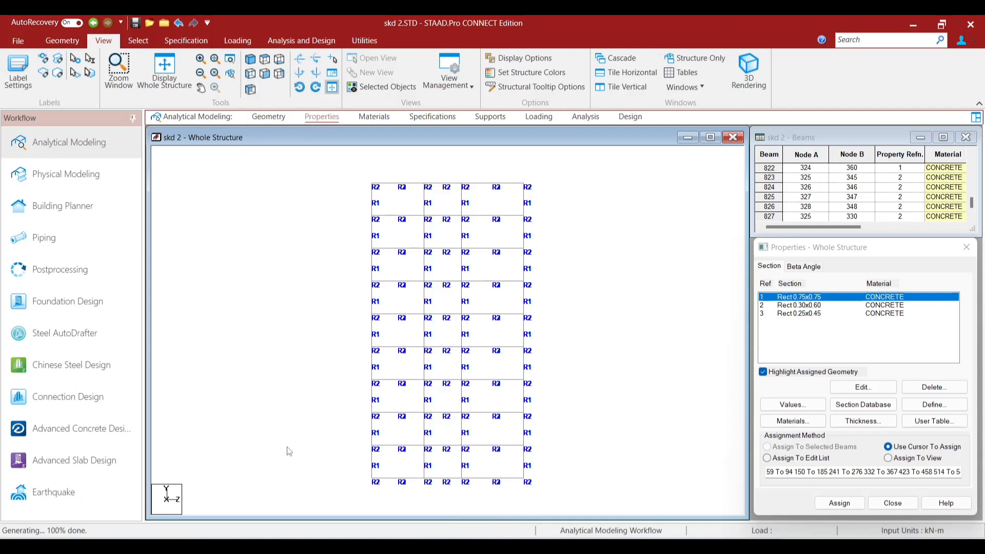
left_click(138, 41)
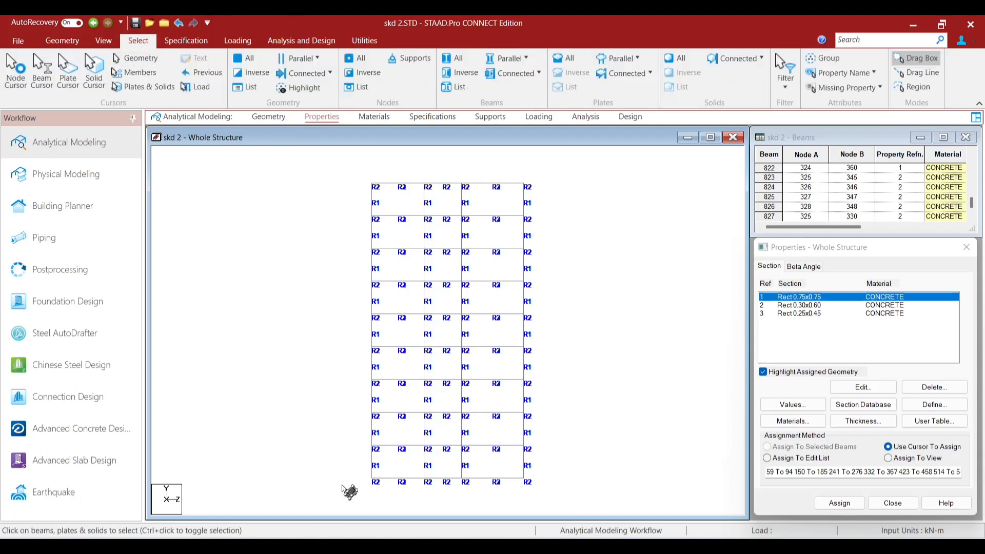
left_click_drag(360, 476, 554, 496)
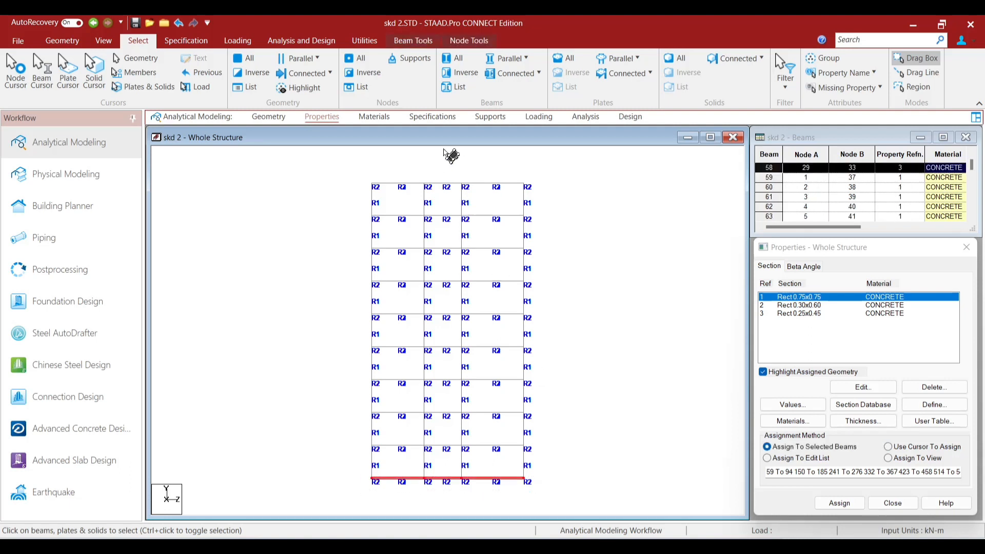
Step: Display only the selected base-level beams and show them in isometric view
left_click(104, 41)
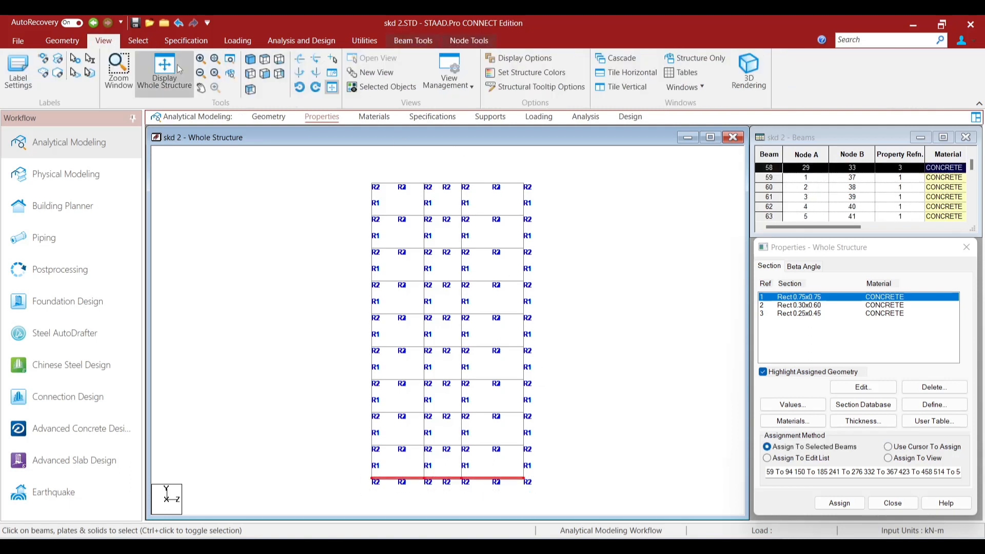
left_click(399, 91)
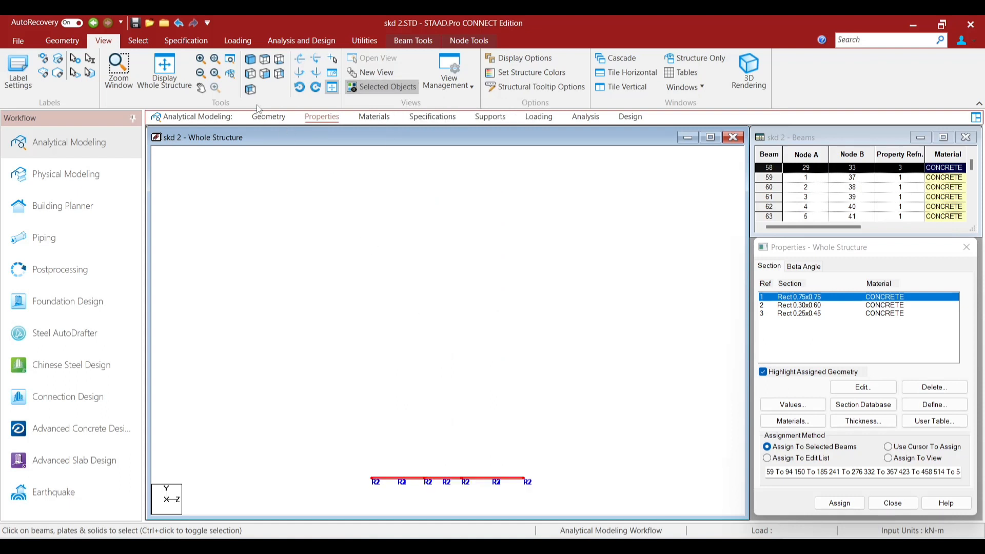
left_click(251, 61)
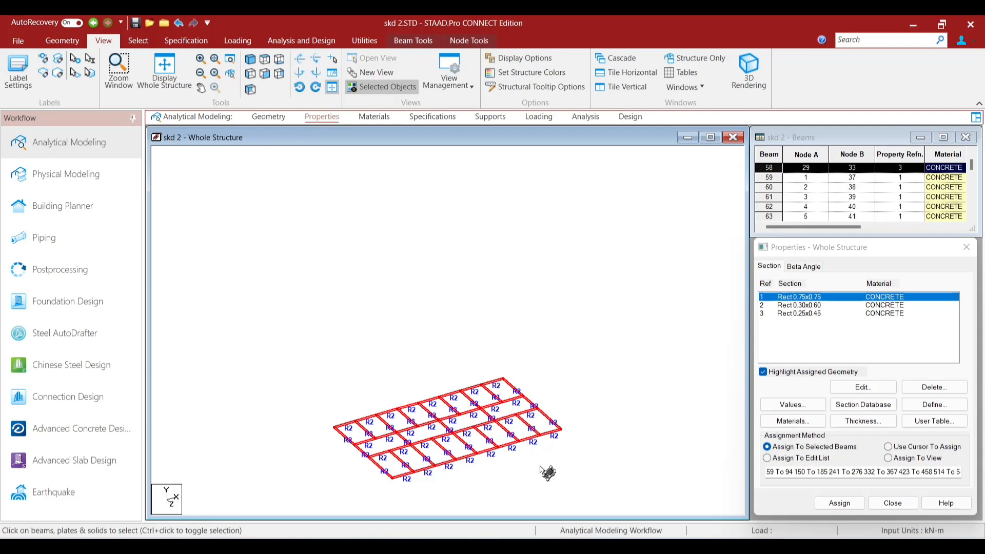
scroll(540, 467, "down", 2)
scroll(552, 423, "up", 4)
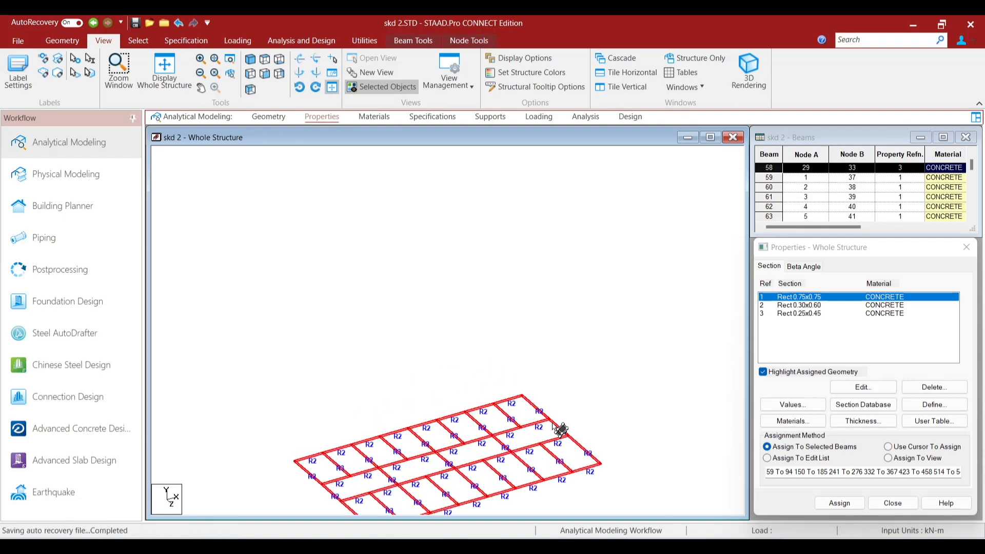
scroll(561, 429, "up", 1)
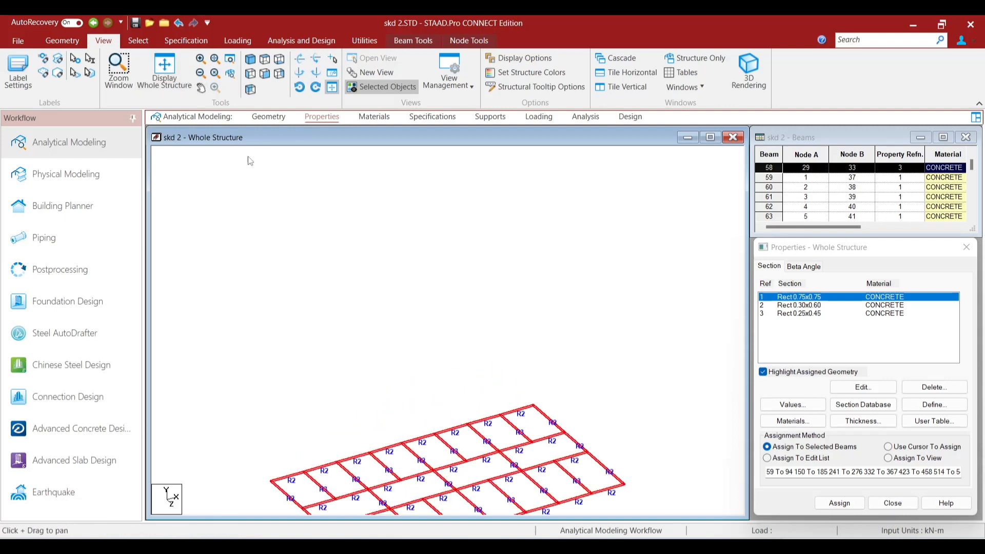
left_click_drag(335, 312, 379, 130)
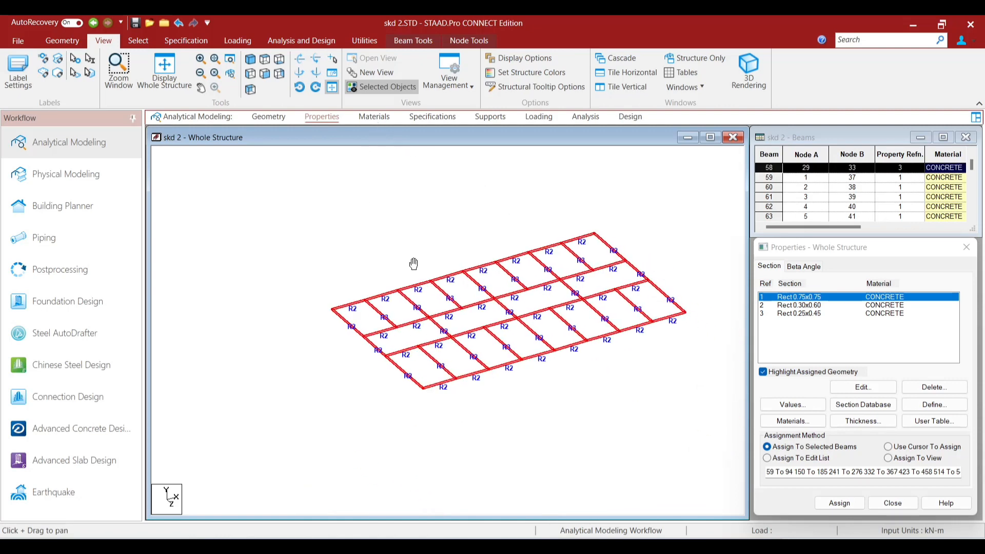
scroll(413, 264, "up", 5)
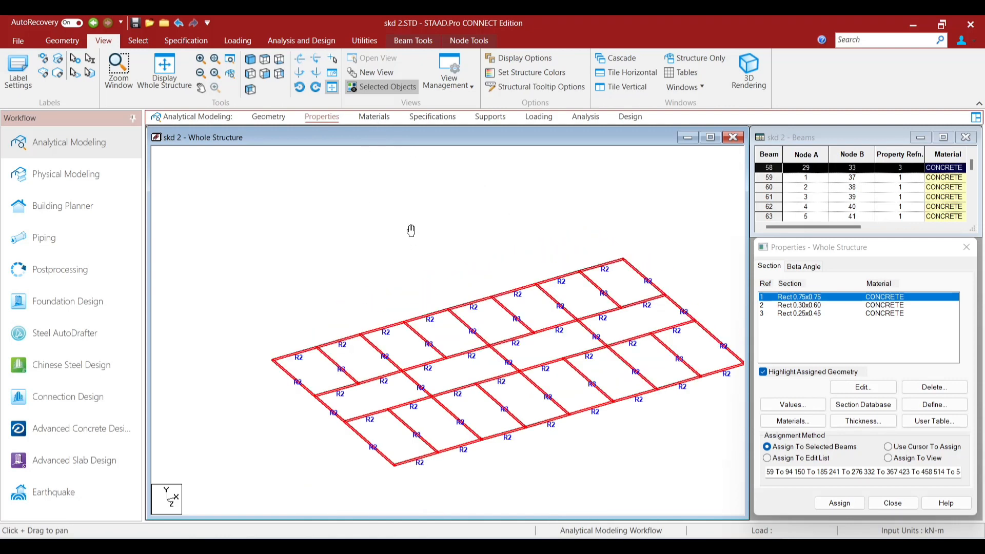
left_click(199, 85)
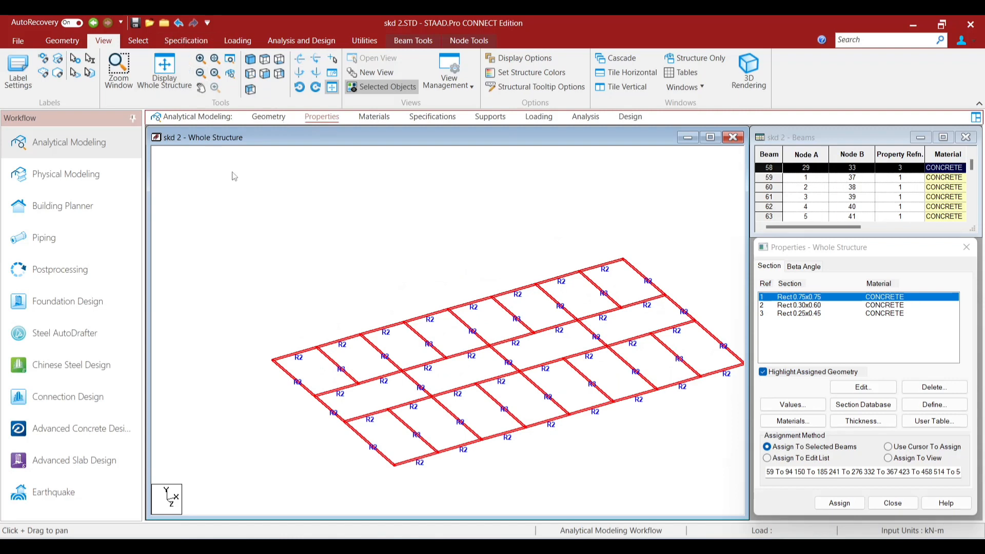
Step: Delete the eight intermediate 0.25 x 0.45 m beams from the outer bays of the base-level grid
left_click(361, 304)
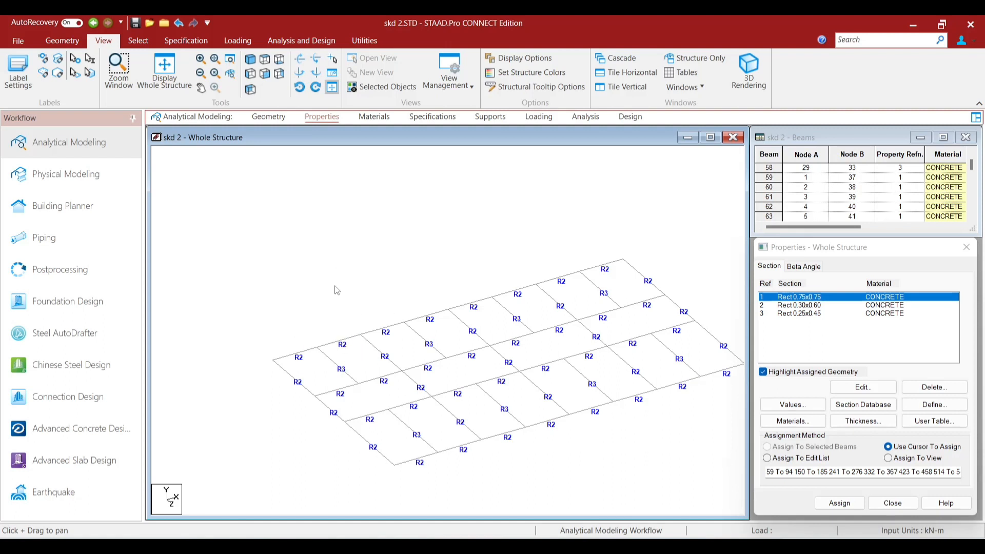
left_click(332, 366)
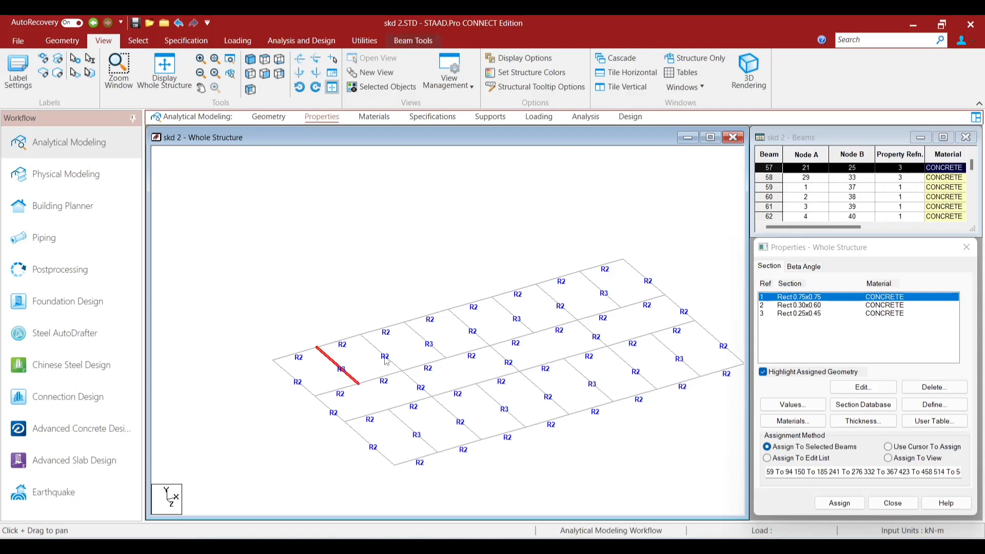
left_click(430, 348, "ctrl")
left_click(516, 319, "ctrl")
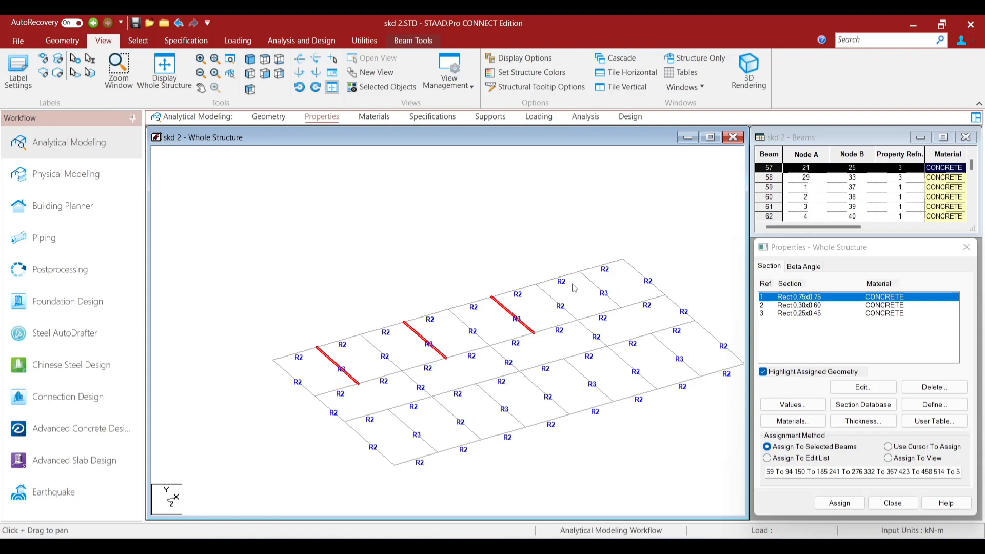
left_click(591, 283, "ctrl")
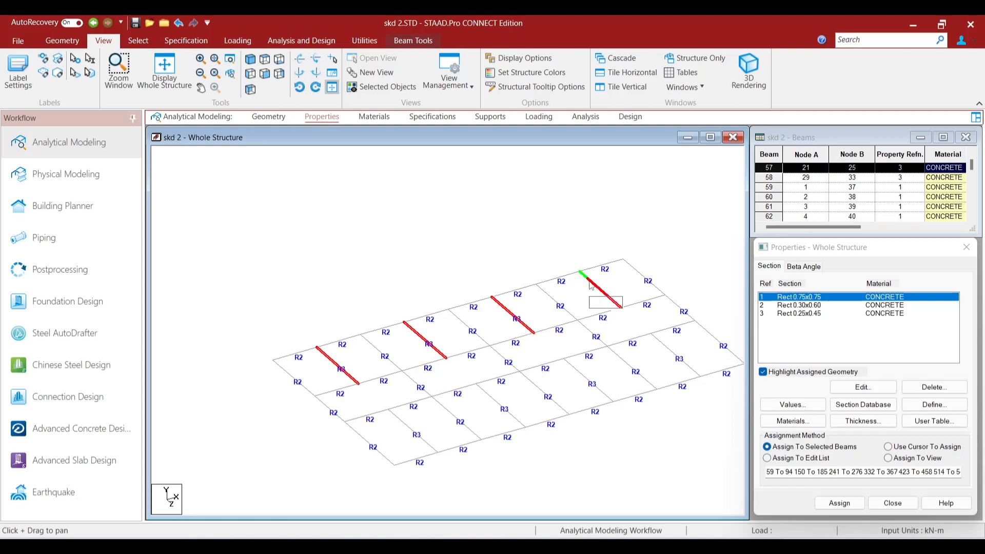
left_click(674, 359, "ctrl")
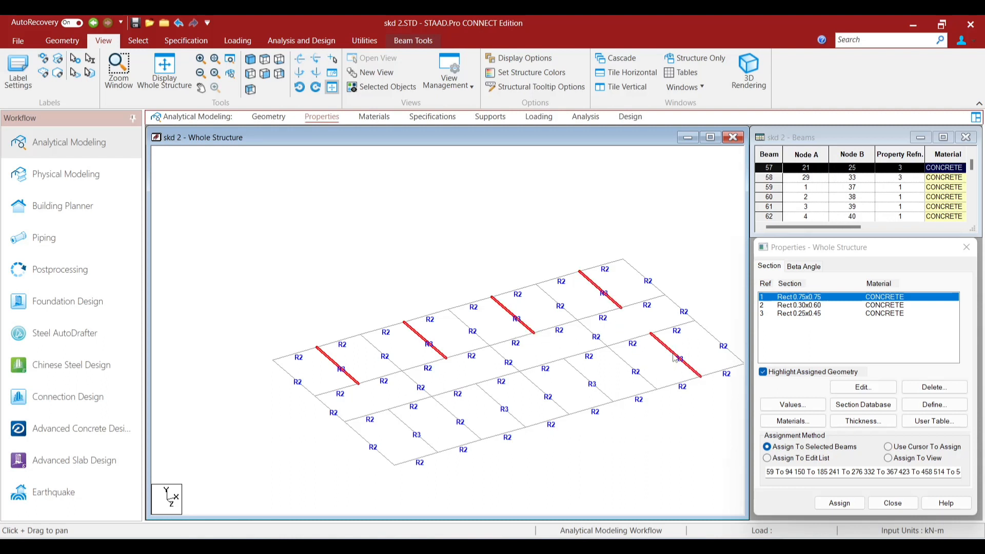
left_click(588, 384, "ctrl")
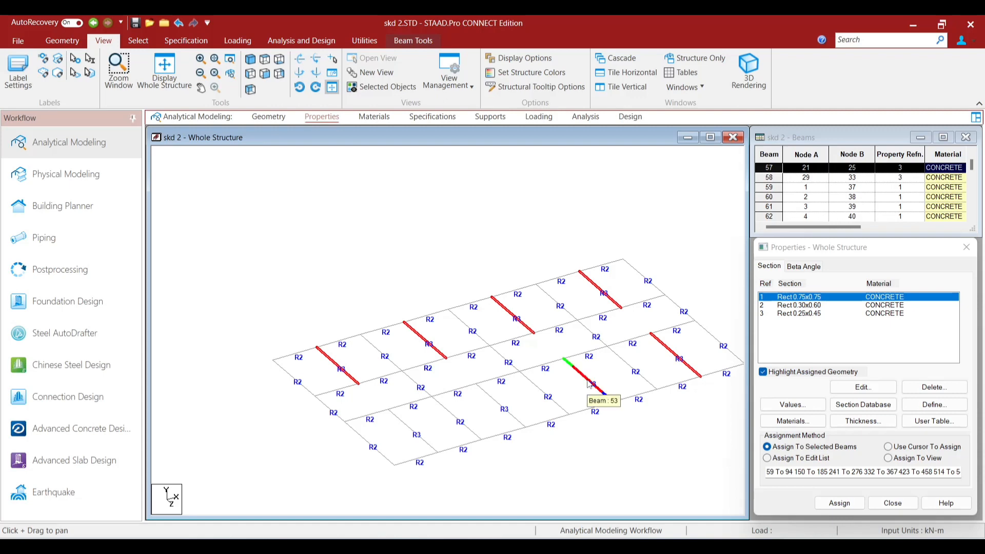
left_click(492, 400, "ctrl")
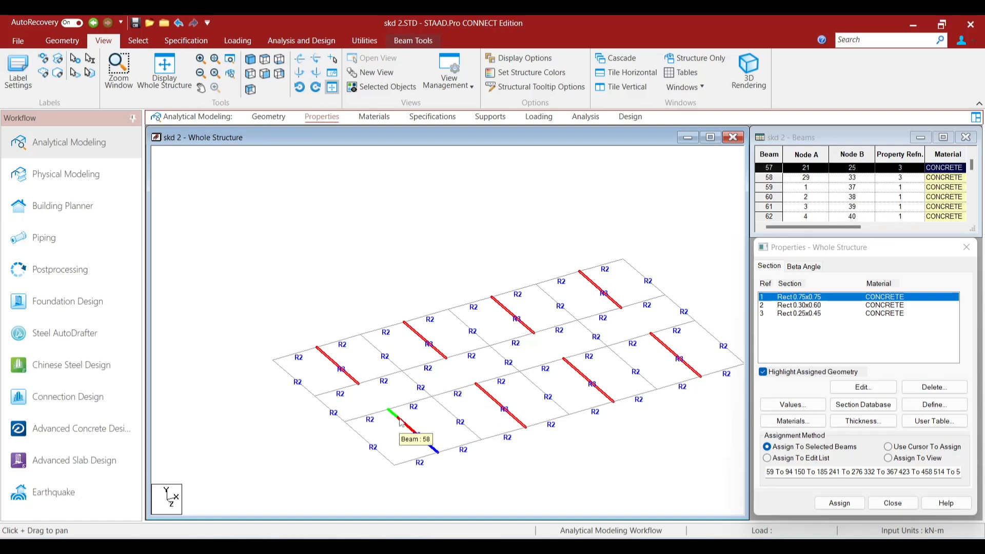
left_click(401, 421, "ctrl")
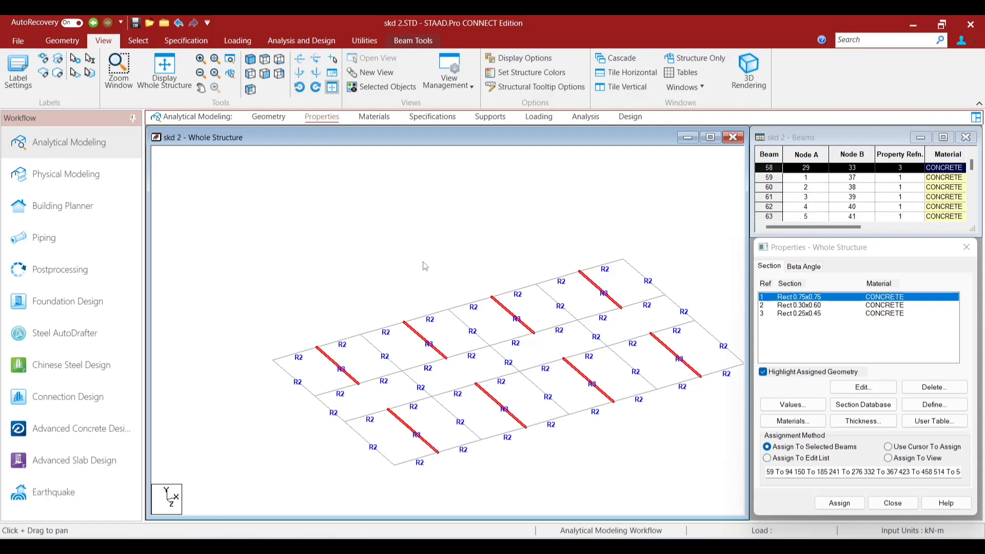
key("Delete")
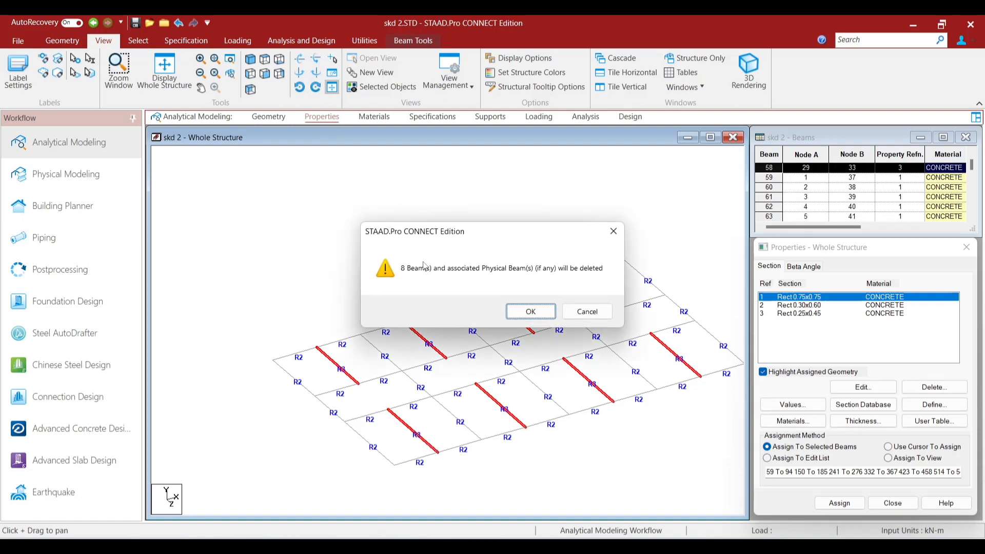
left_click(531, 311)
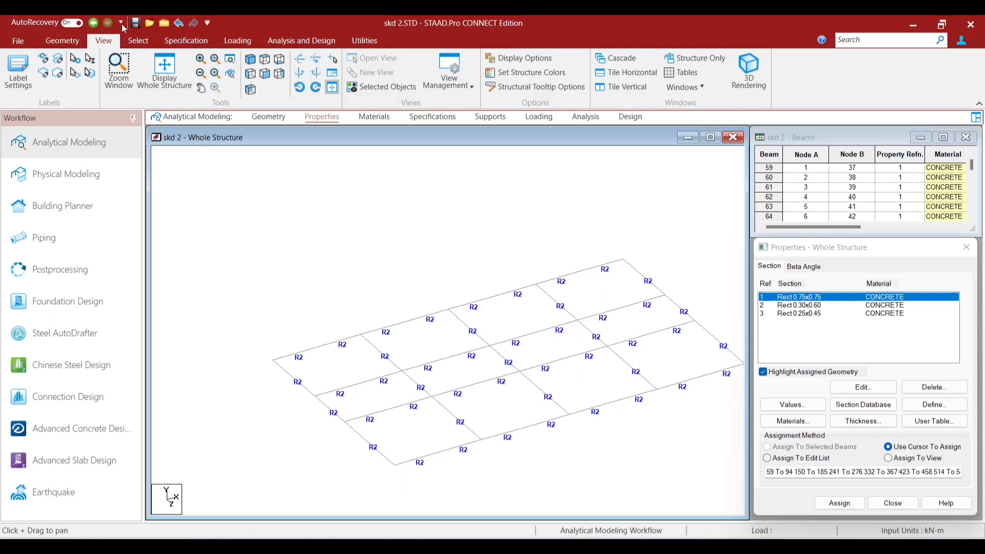
Step: Show the whole base-level grid in plan view and activate the node selection cursor
left_click(136, 43)
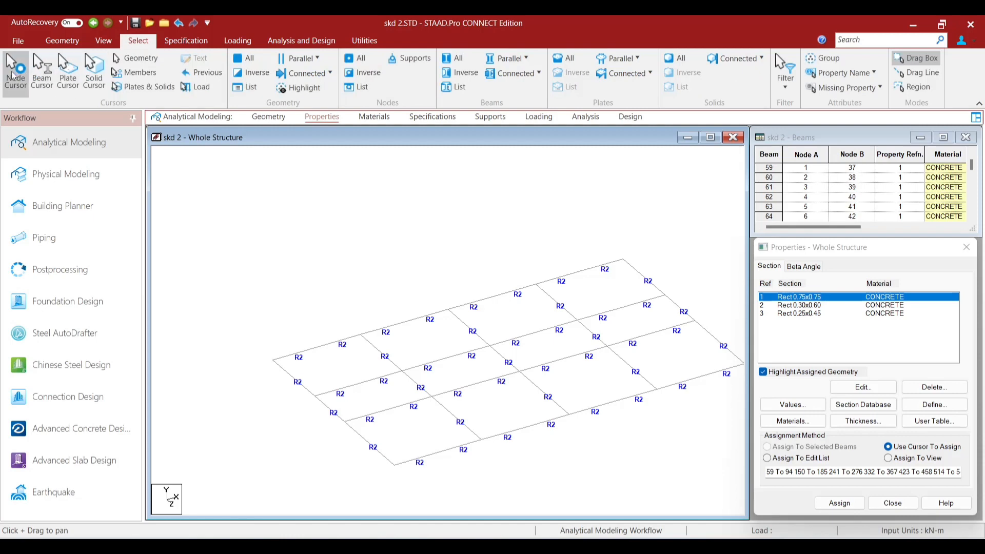
left_click(13, 76)
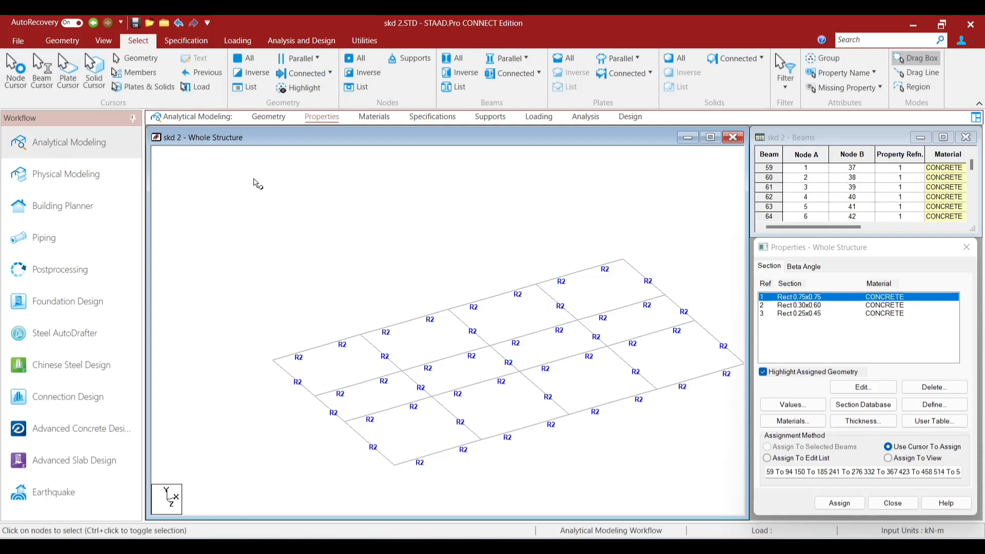
left_click(101, 44)
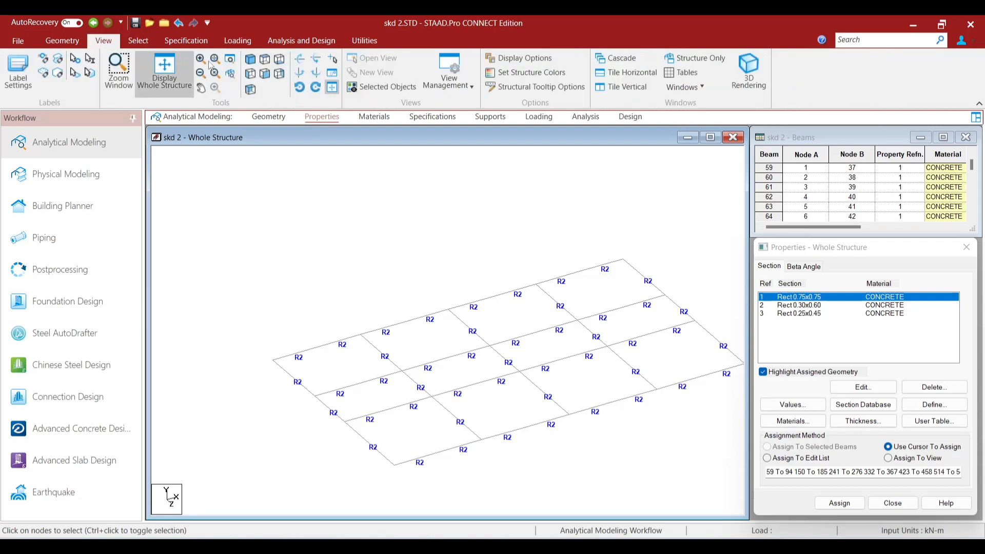
left_click(265, 59)
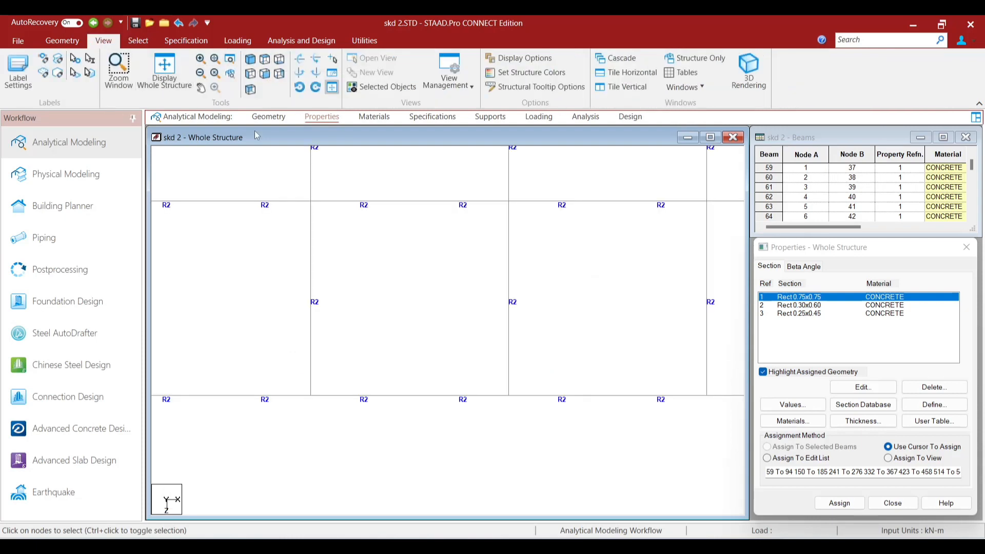
scroll(287, 214, "up", 3)
scroll(398, 340, "down", 2)
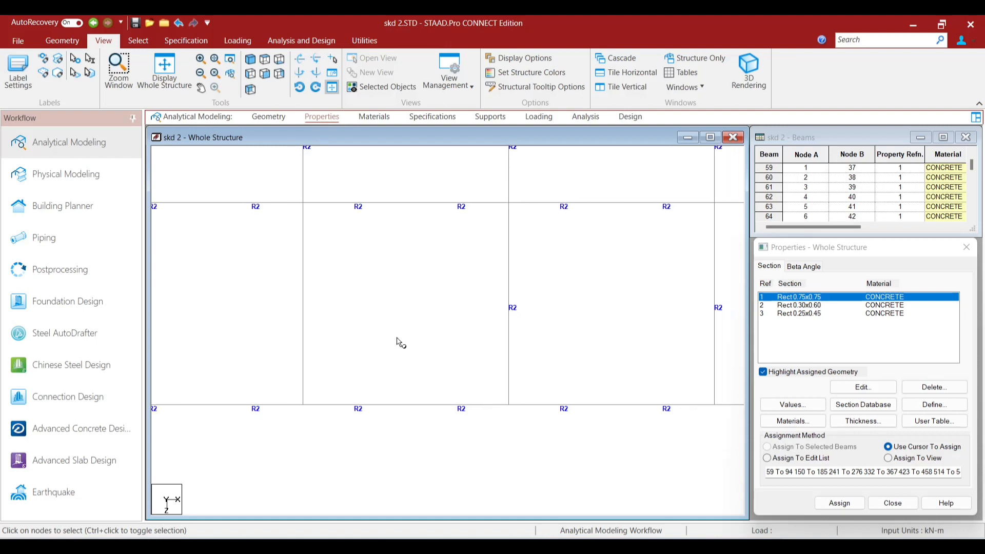
scroll(401, 343, "down", 3)
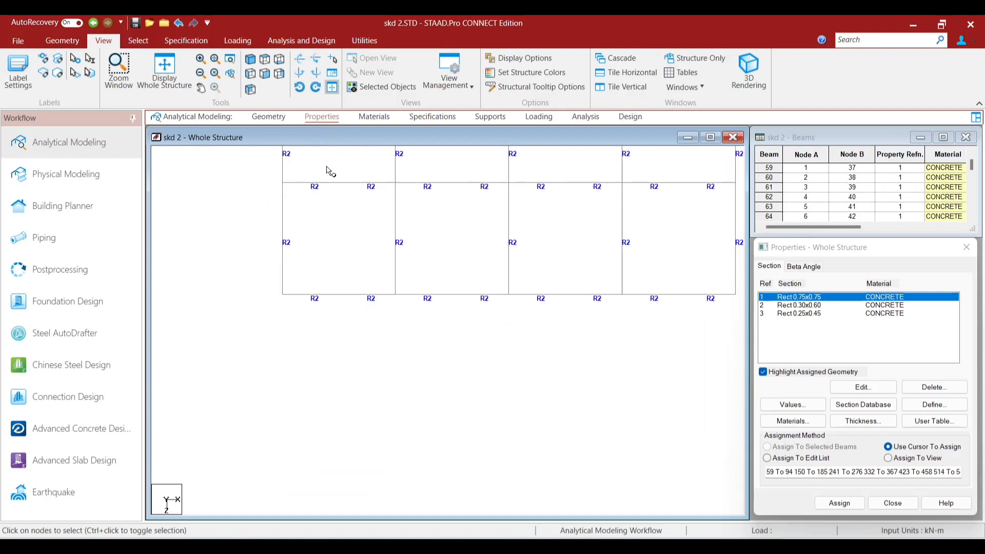
middle_click_drag(366, 225, 325, 392)
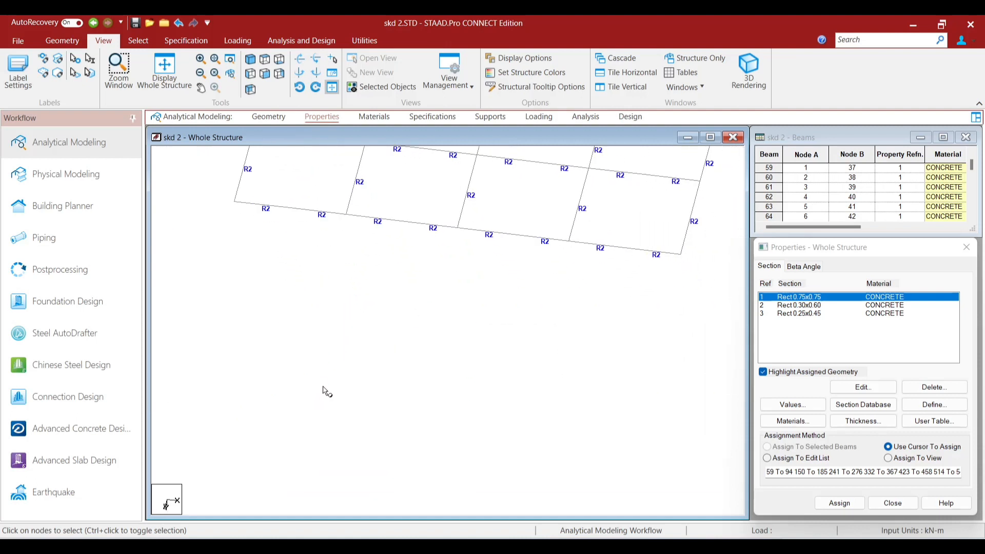
left_click(201, 88)
left_click_drag(318, 211, 333, 373)
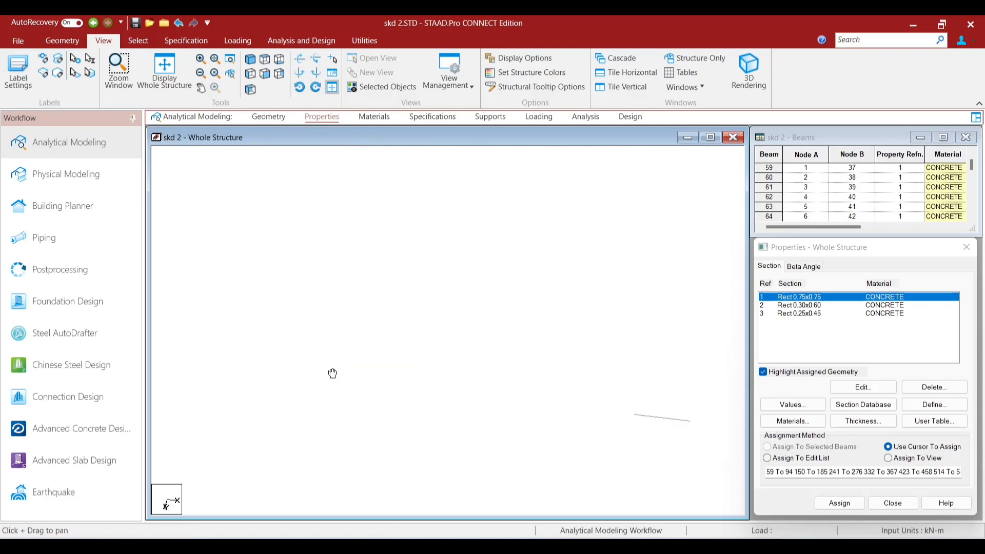
left_click(264, 59)
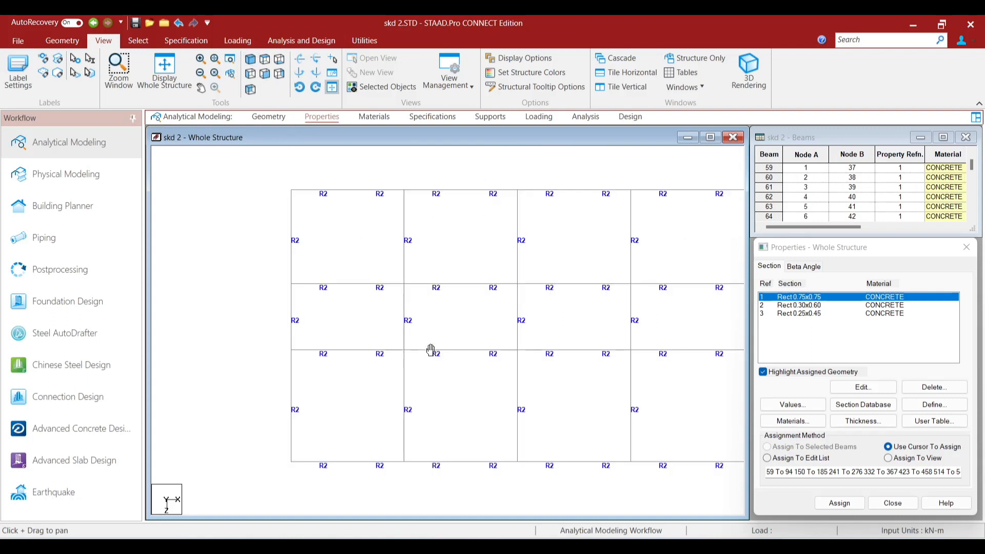
left_click_drag(419, 348, 363, 307)
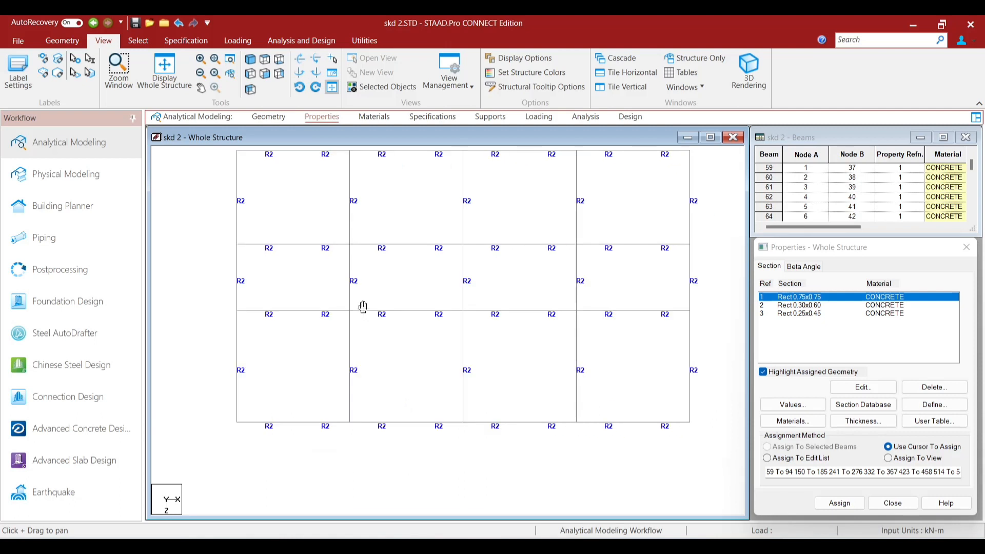
scroll(363, 305, "down", 2)
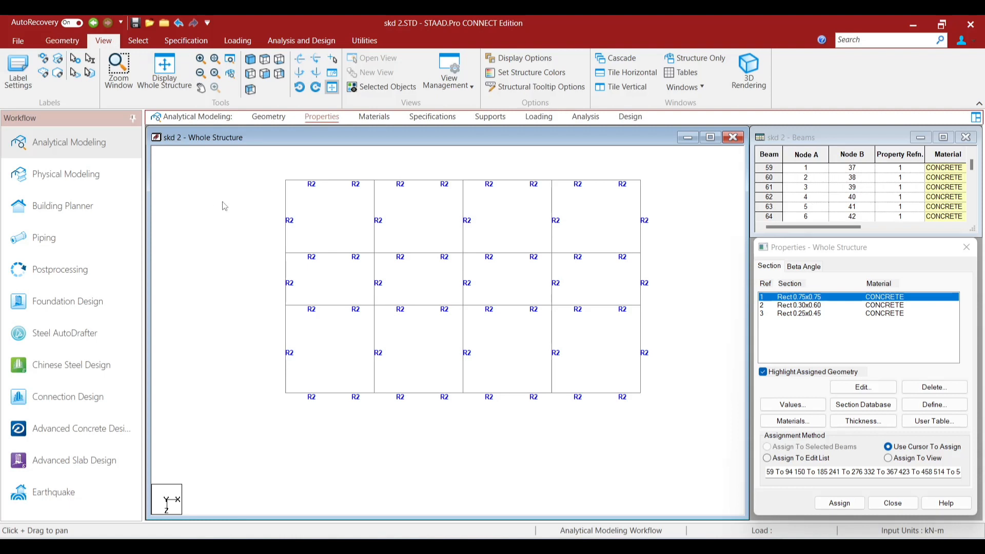
left_click(138, 40)
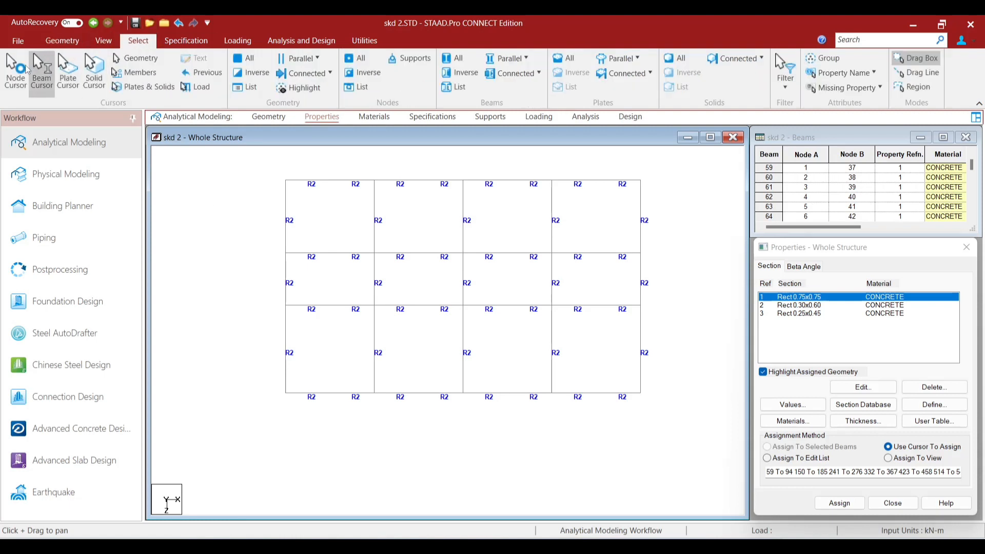
left_click(17, 70)
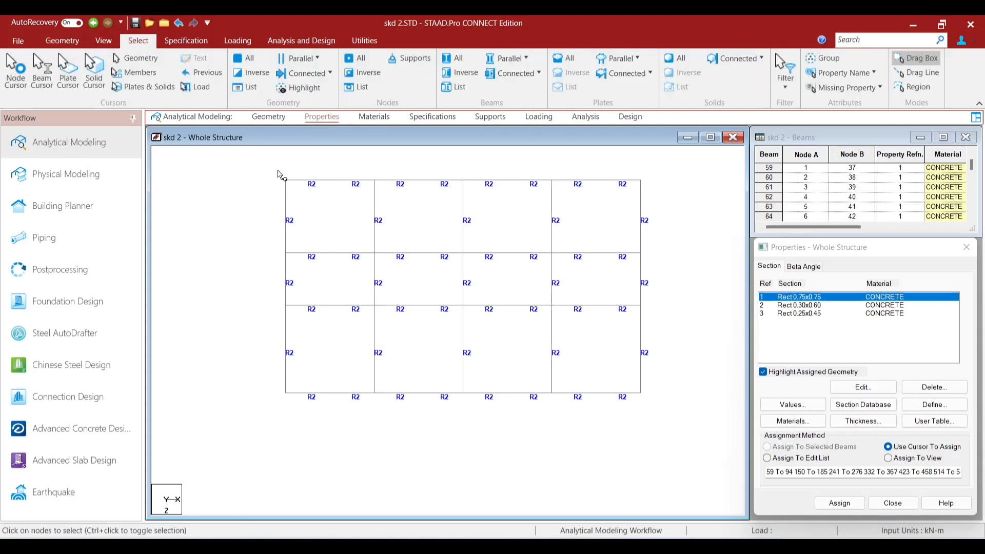
left_click_drag(292, 196, 297, 401)
left_click(251, 163)
left_click_drag(250, 167, 687, 436)
left_click(718, 259)
Step: Select all nodes at the main beam intersections and corners of the base-level grid, leaving out the mid-span nodes
left_click(285, 181)
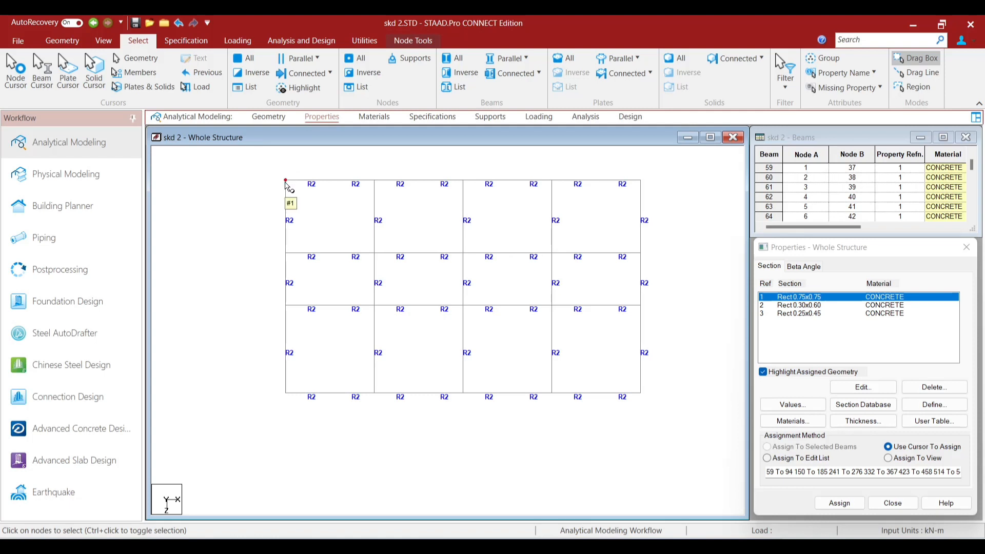
left_click(285, 253, "ctrl")
left_click(377, 396, "ctrl")
left_click(377, 311, "ctrl")
left_click(377, 255, "ctrl")
left_click(377, 183, "ctrl")
left_click(467, 183, "ctrl")
left_click(466, 255, "ctrl")
left_click(467, 309, "ctrl")
left_click(465, 396, "ctrl")
left_click_drag(541, 382, 656, 414, "ctrl")
left_click(596, 393, "ctrl")
left_click(640, 181, "ctrl")
left_click(641, 253, "ctrl")
left_click(643, 306, "ctrl")
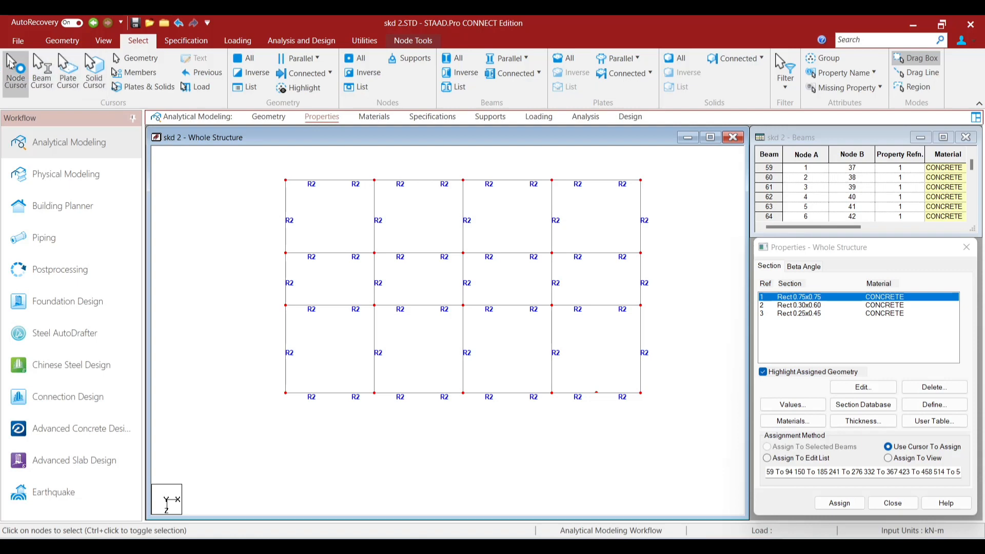
Step: Generate linked columns below the selected nodes with a one-step Translational Repeat of -1.5 m in the Y direction
left_click(62, 40)
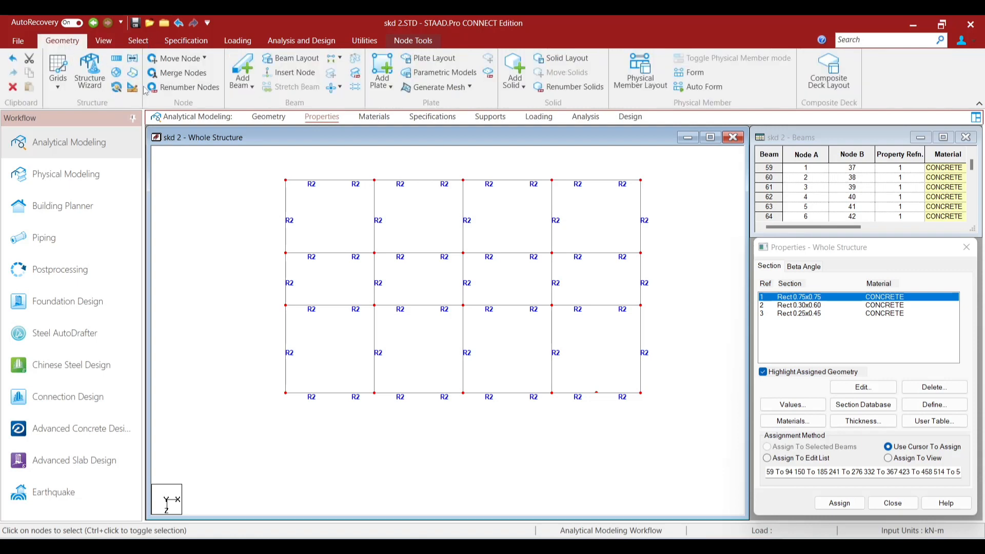
left_click(116, 58)
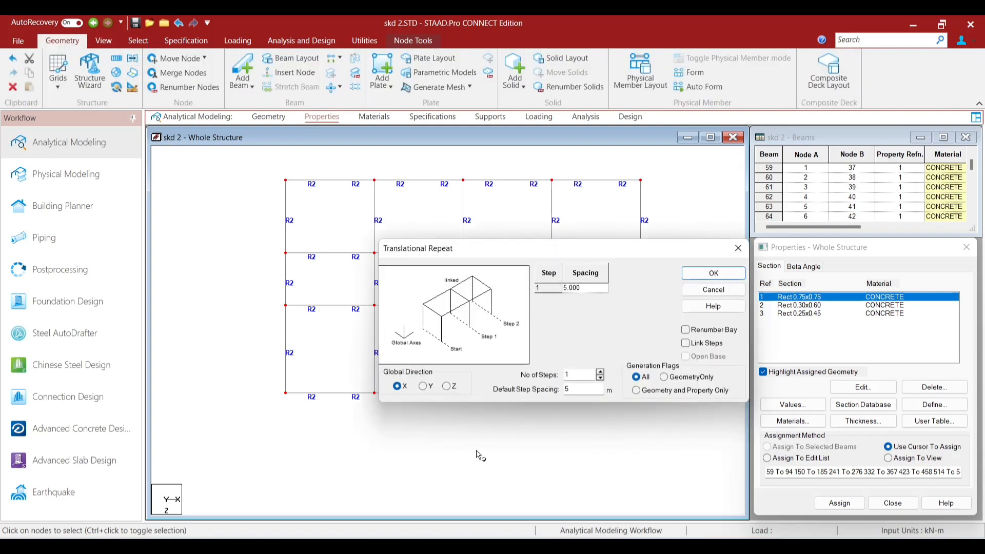
left_click(424, 386)
left_click(583, 289)
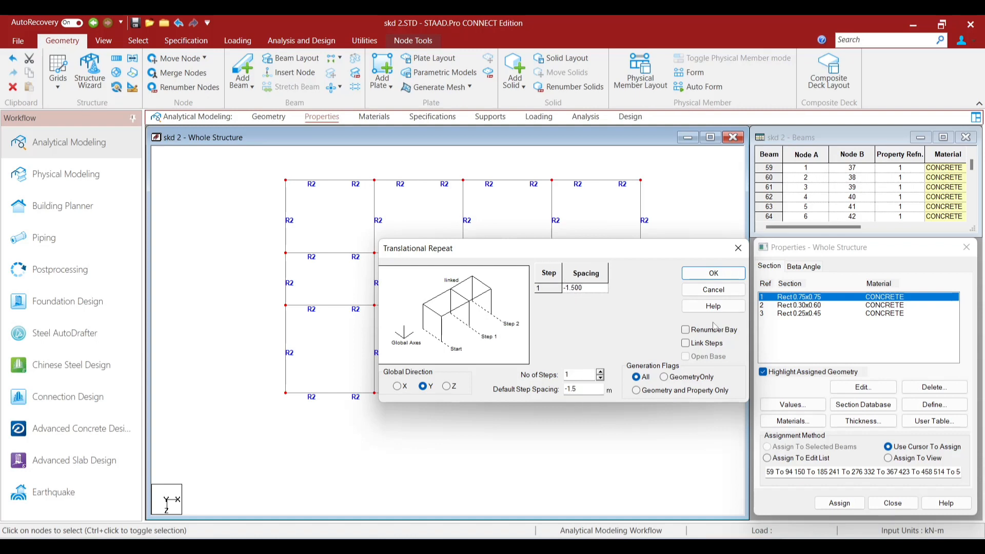
left_click(685, 344)
left_click(714, 273)
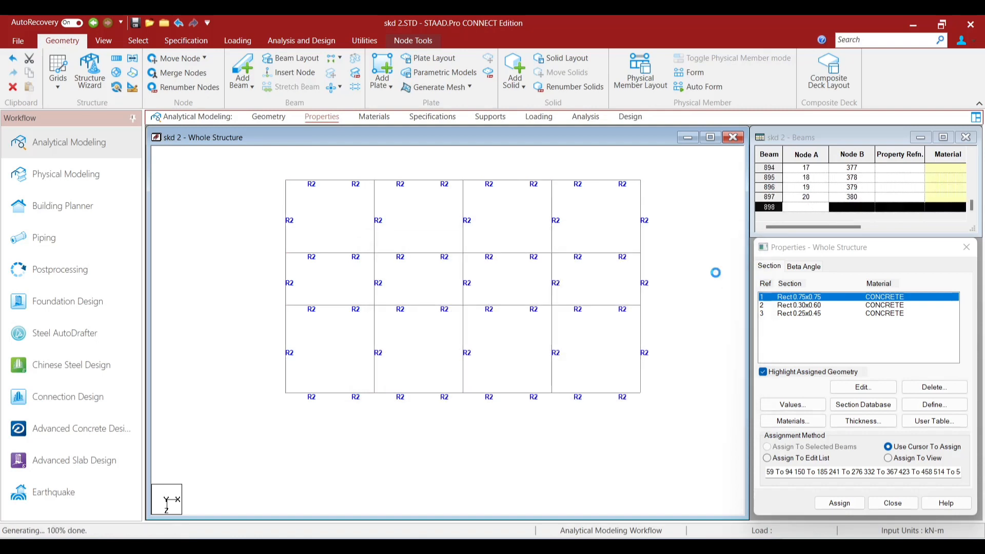
Step: Inspect the new column stubs below the base-level grid in isometric view with the geometry displayed
left_click(103, 41)
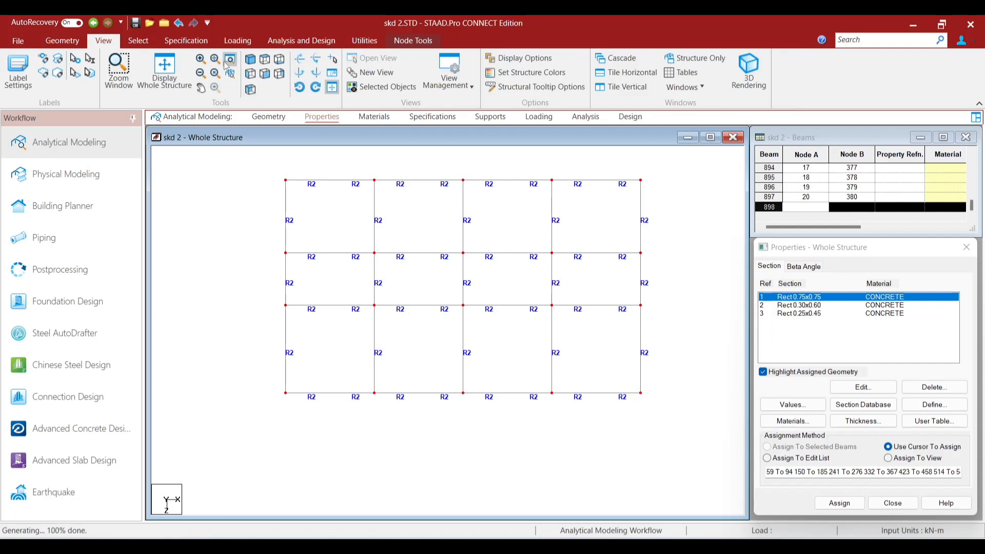
left_click(250, 59)
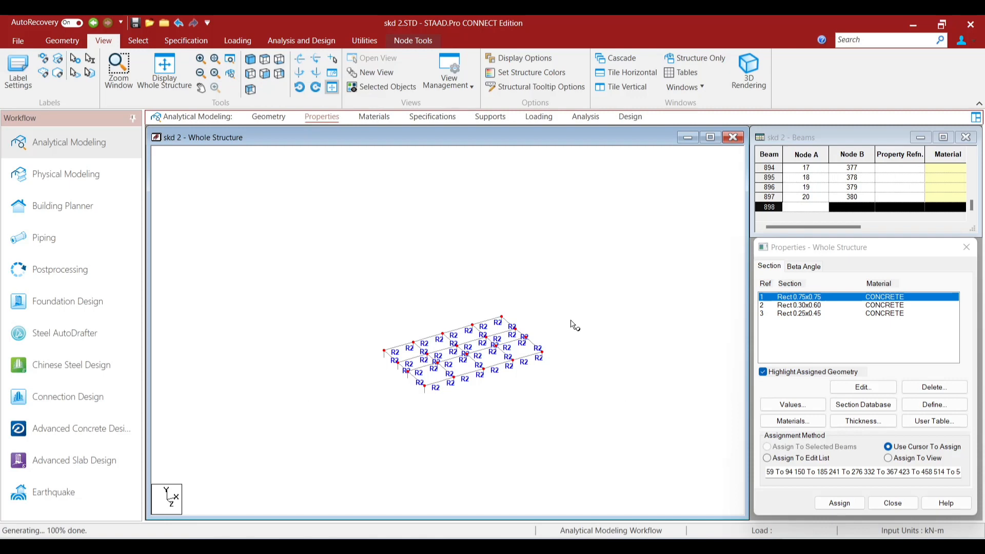
left_click(268, 117)
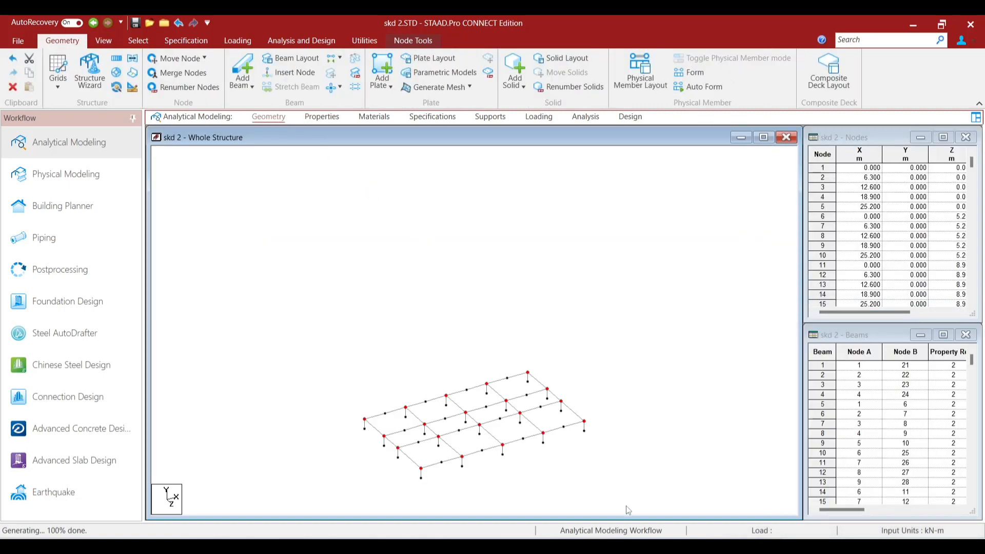
left_click(674, 548)
scroll(623, 470, "up", 3)
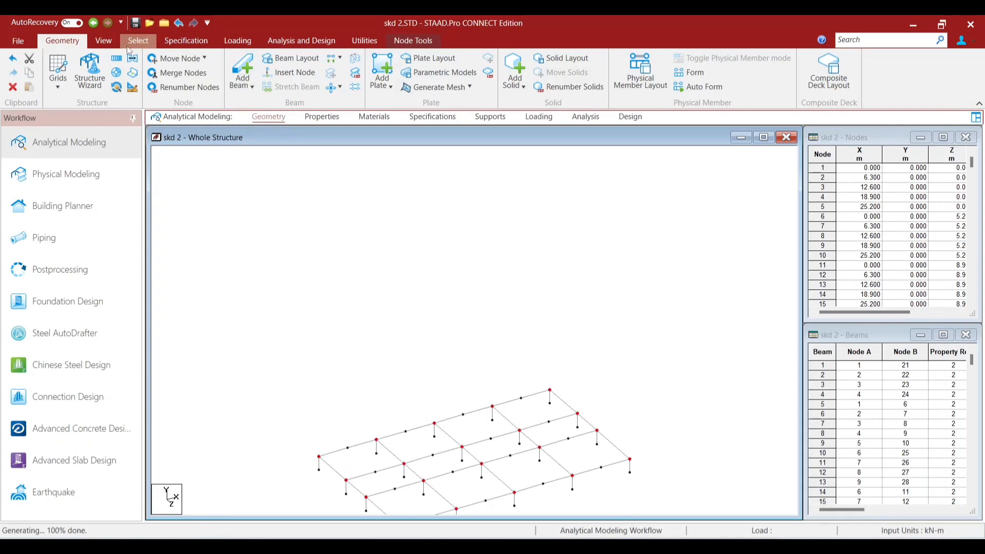
left_click(104, 41)
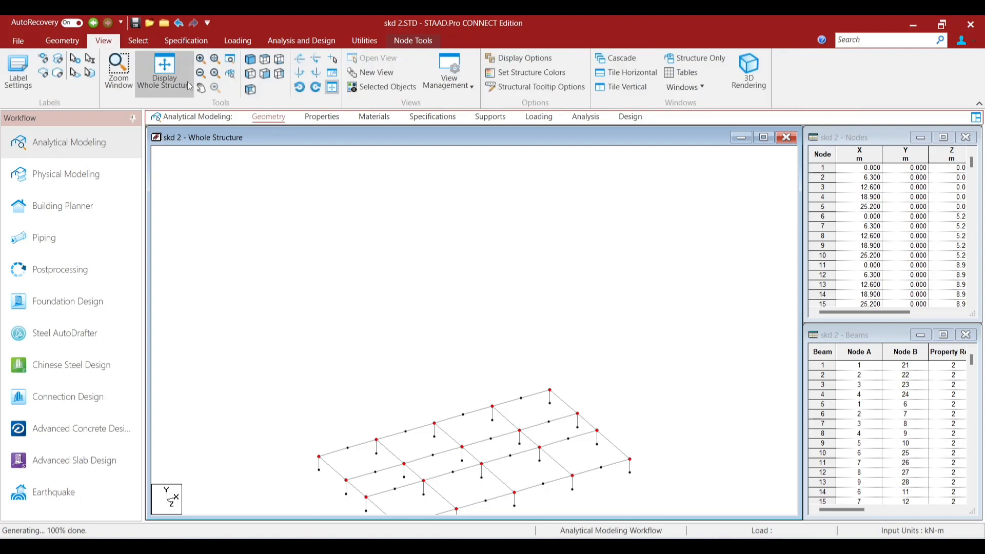
left_click(201, 88)
left_click_drag(369, 402, 424, 180)
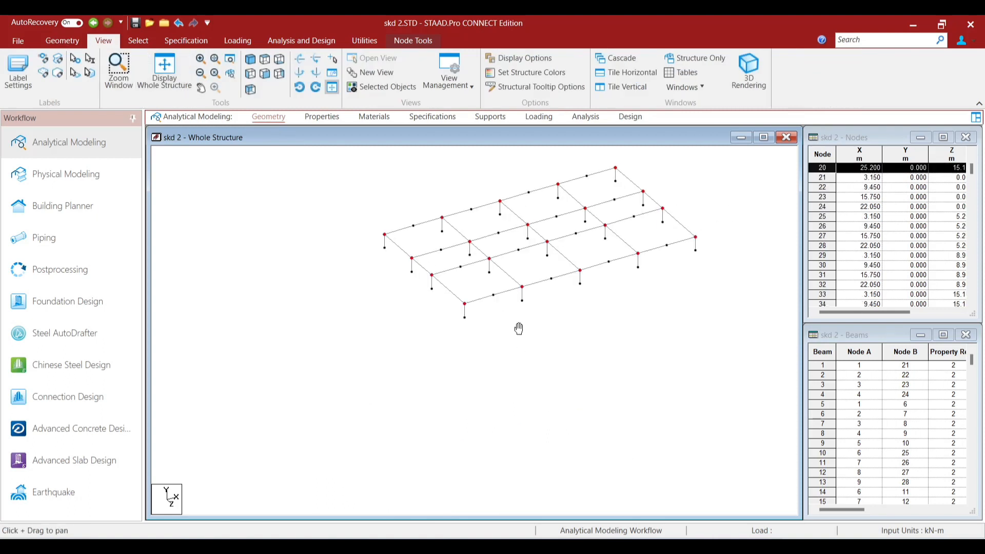
Step: Create a Fixed support definition with all translations and rotations restrained
scroll(517, 330, "up", 5)
scroll(518, 329, "up", 1)
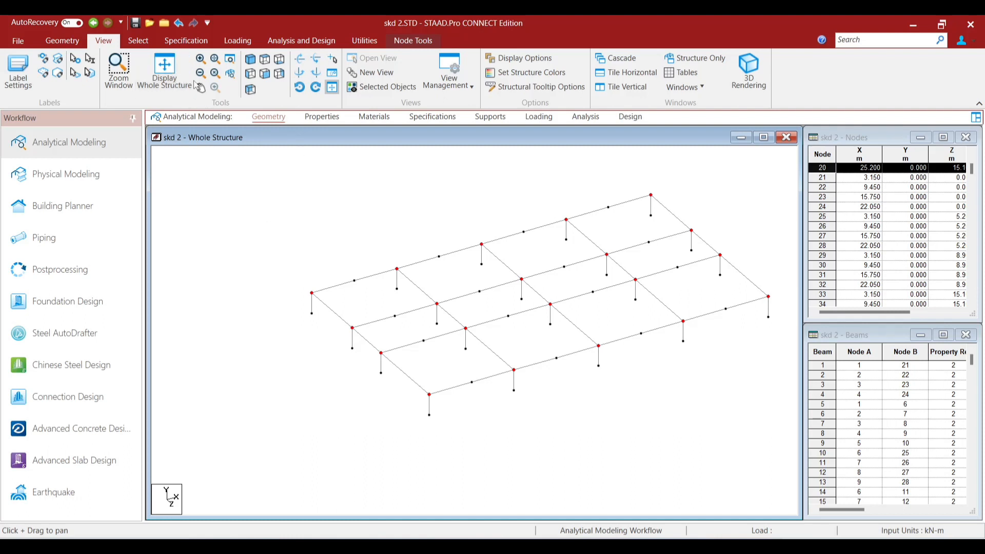
left_click(264, 74)
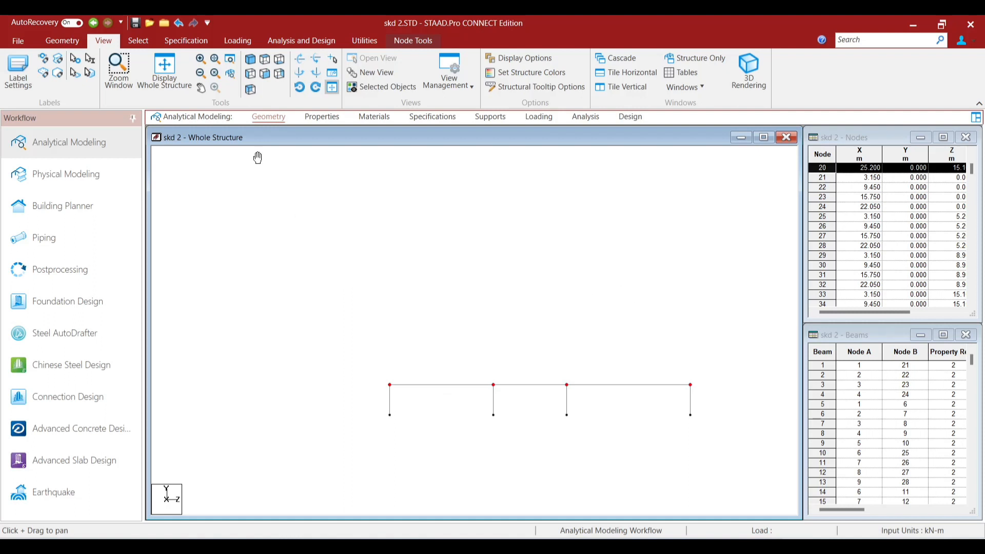
left_click(201, 88)
left_click(489, 117)
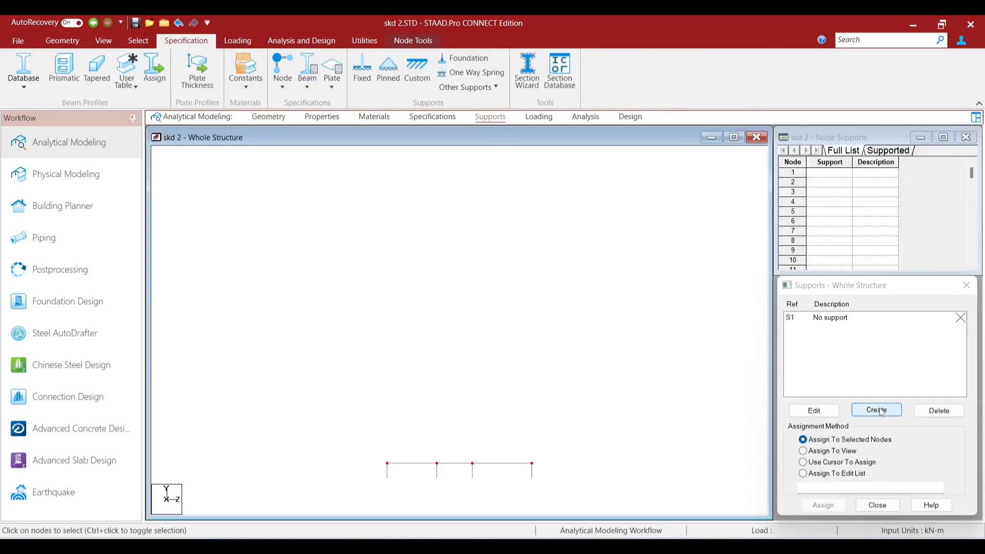
left_click(876, 410)
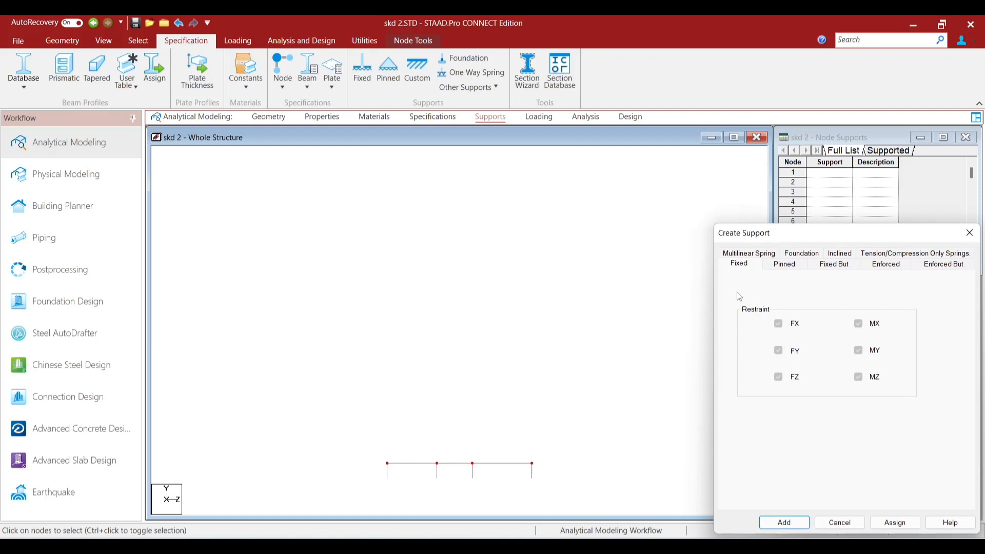
left_click(784, 522)
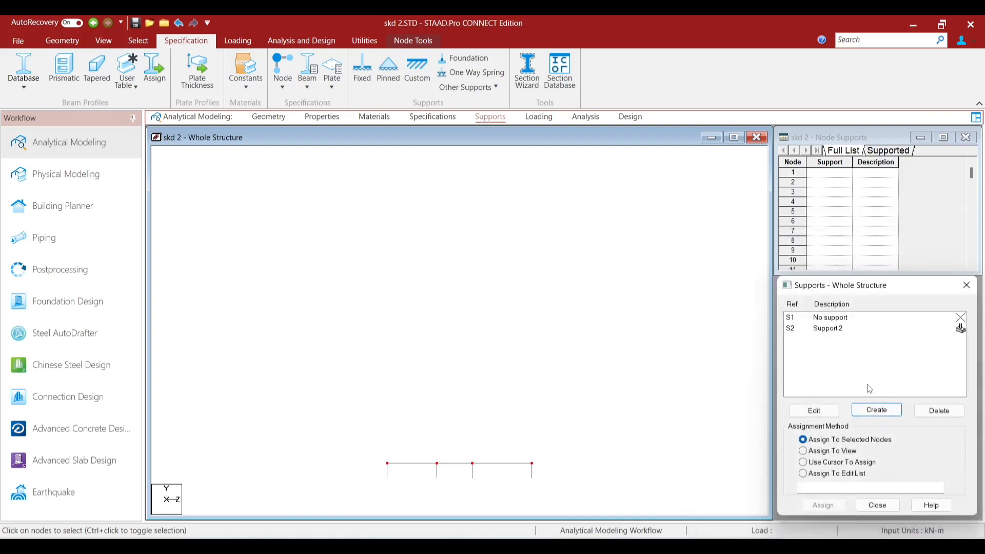
Step: Assign the fixed support to all the bottom nodes of the foundation-level column stubs
left_click(823, 329)
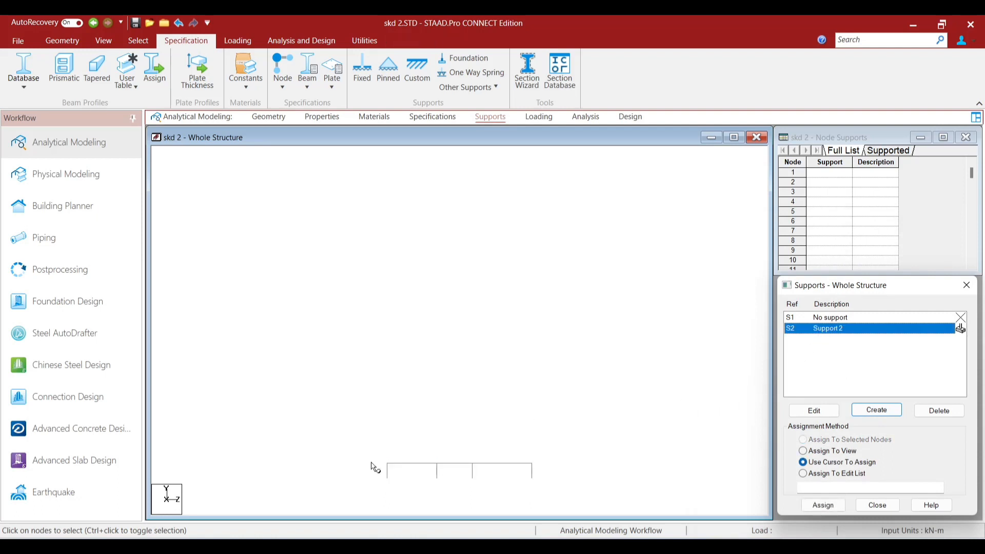
left_click_drag(378, 474, 559, 505)
left_click(834, 507)
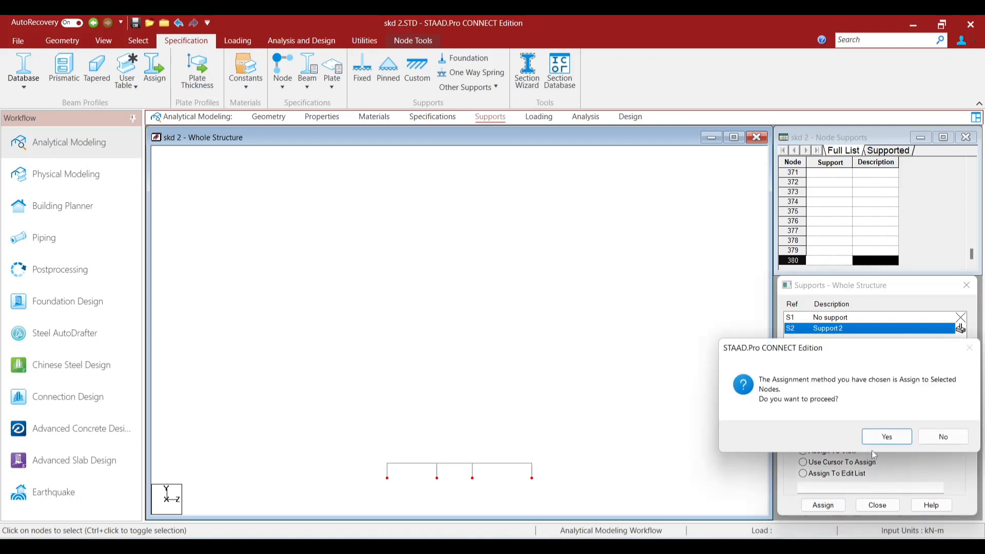
left_click(885, 436)
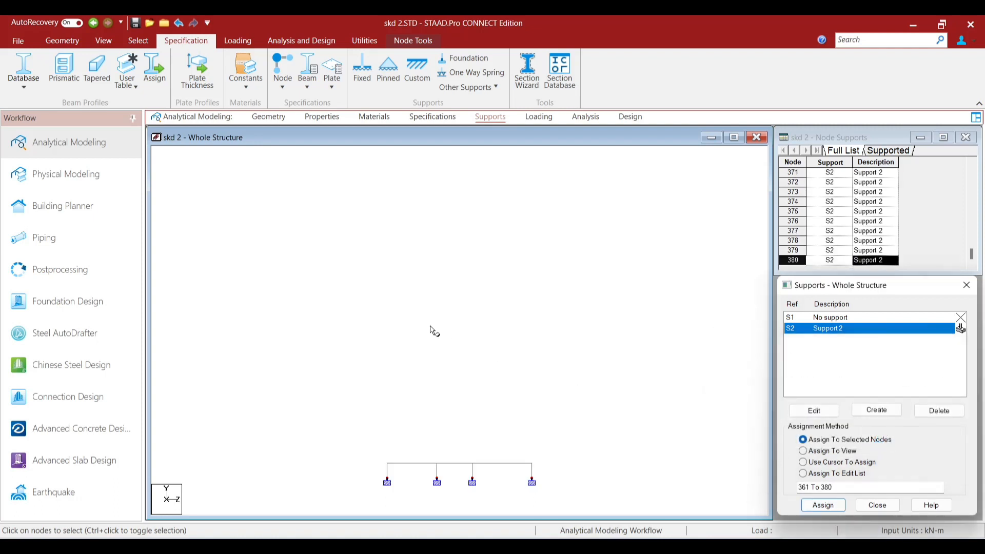
Step: Display the whole structure and highlight the members assigned to each of the three concrete sections in turn
left_click(103, 41)
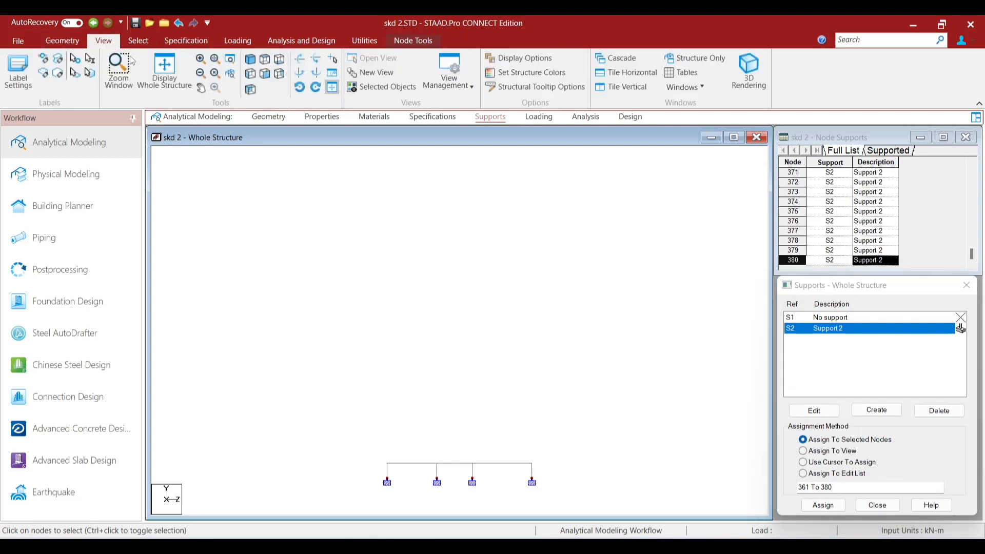
left_click(161, 73)
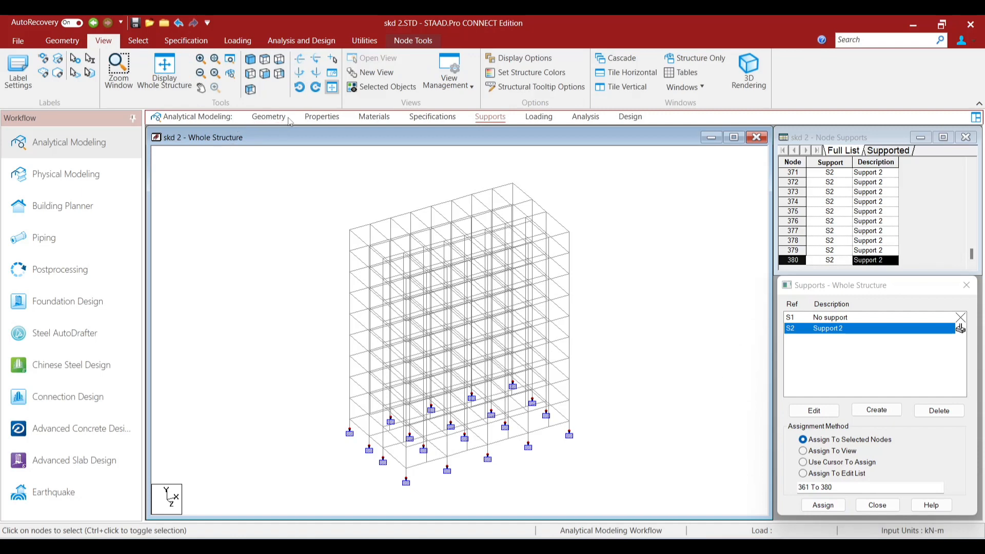
left_click(323, 118)
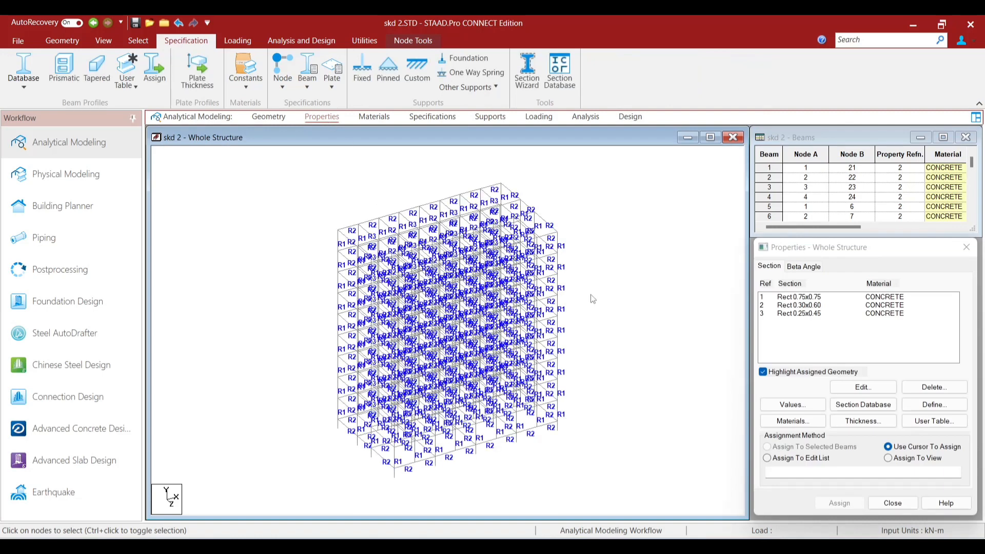
left_click(798, 299)
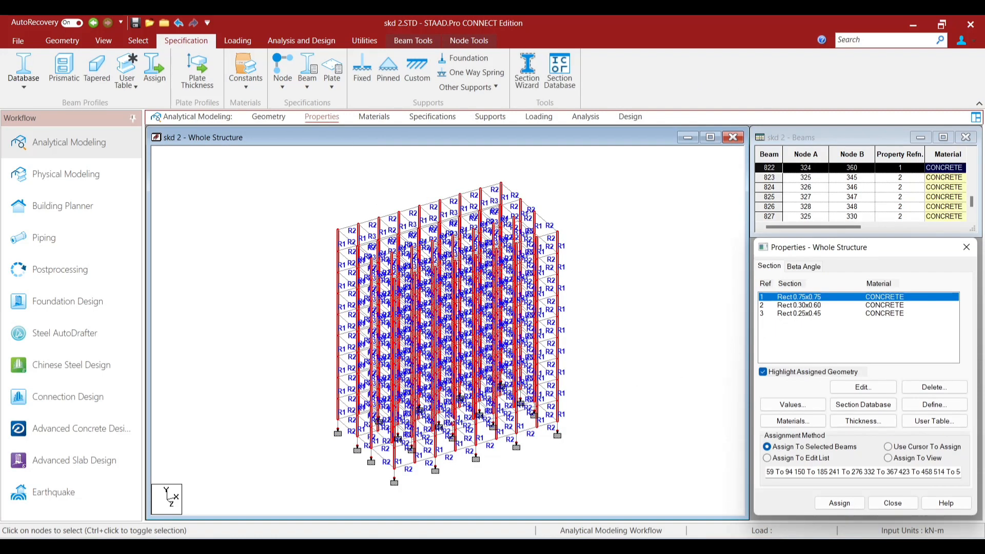
left_click(802, 305)
left_click(801, 313)
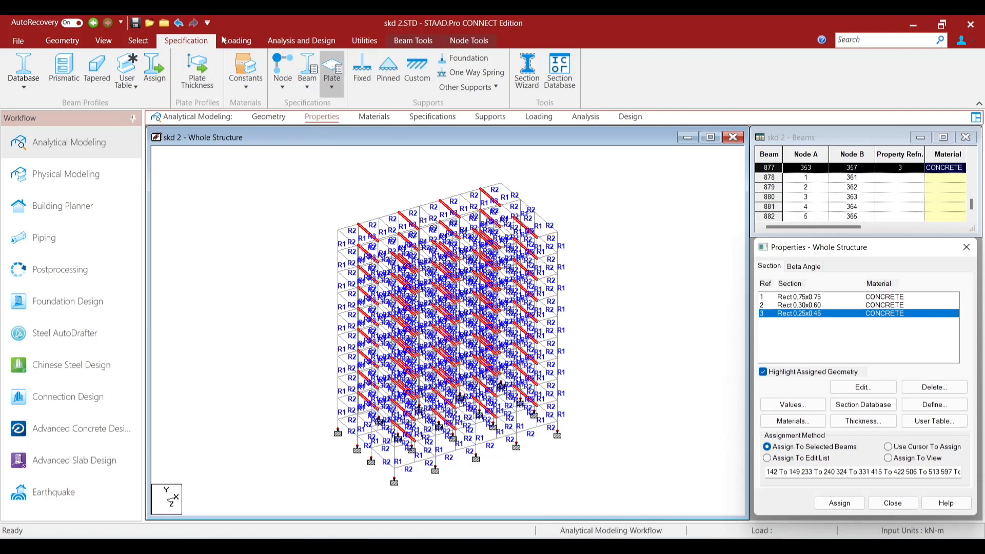
Step: Assign the Rect 0.75x0.75 concrete section to all the column stubs between the base-level grid and the supports, selecting them in side view
left_click(105, 40)
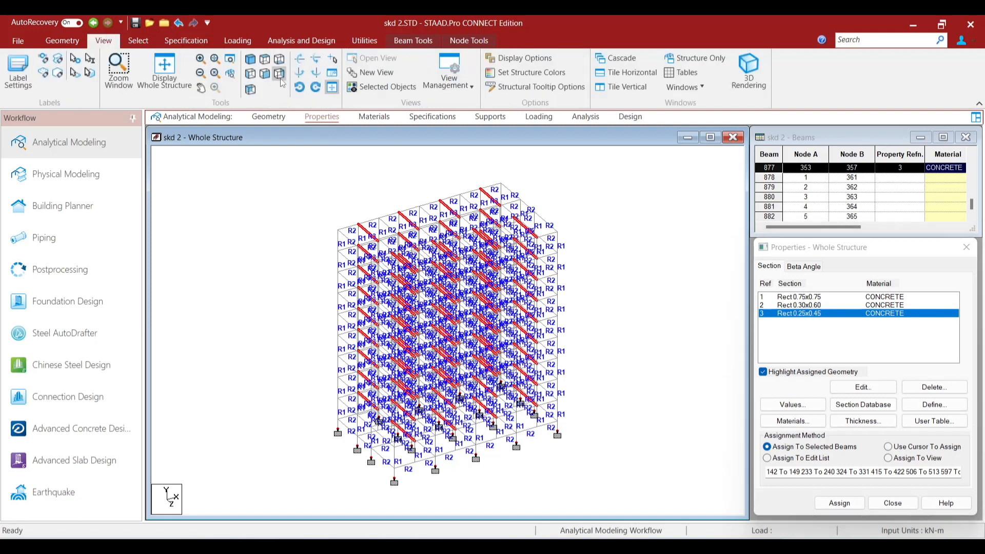
left_click(251, 74)
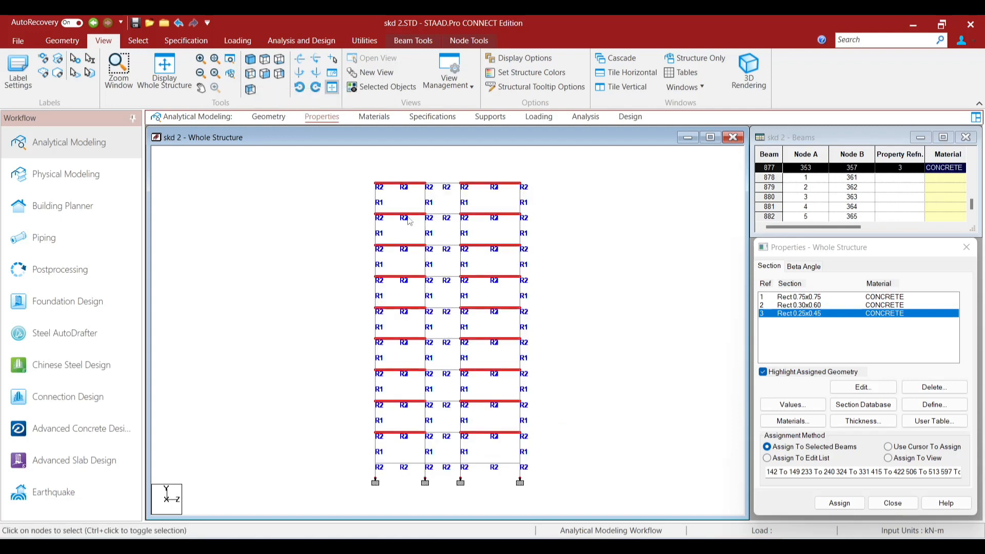
left_click(798, 297)
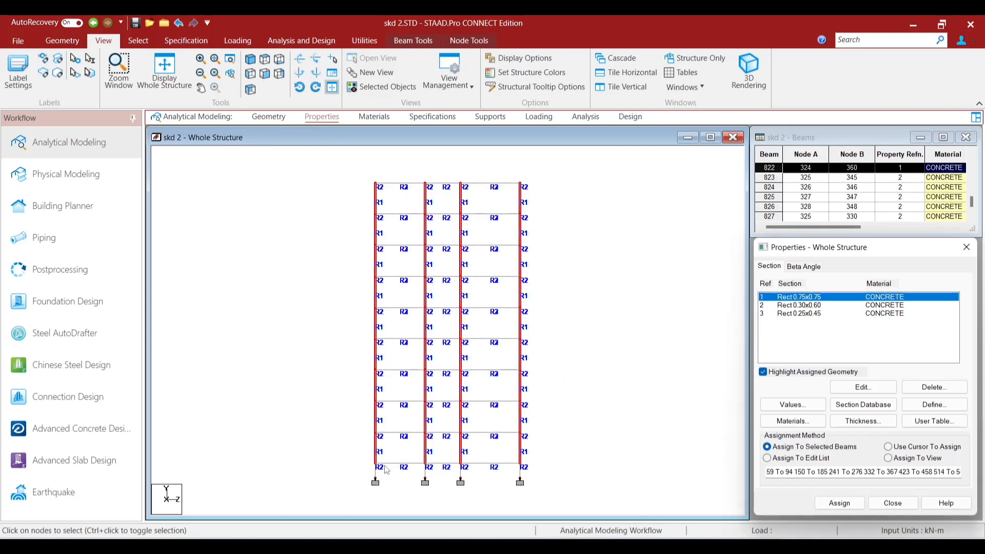
left_click_drag(358, 468, 433, 474)
left_click_drag(495, 474, 551, 478)
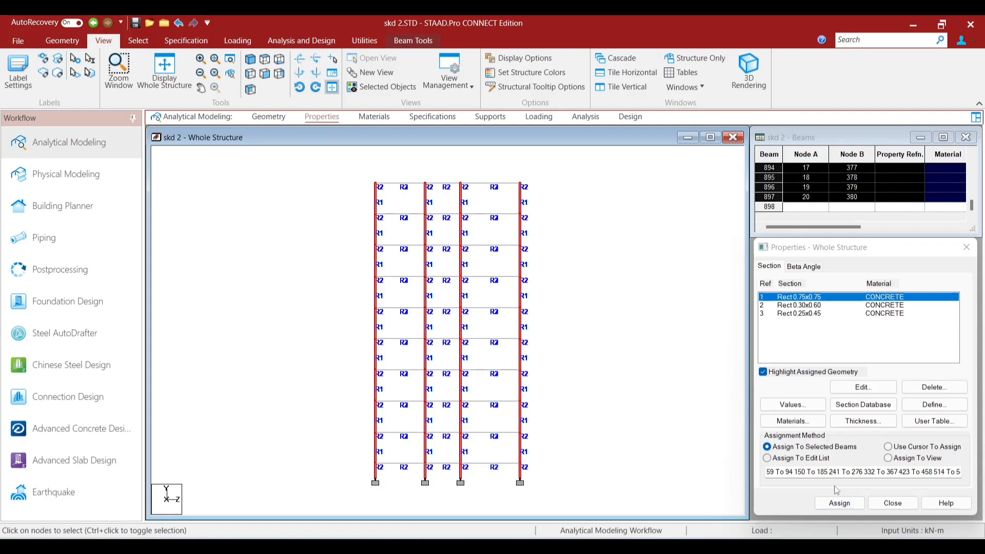
left_click(840, 505)
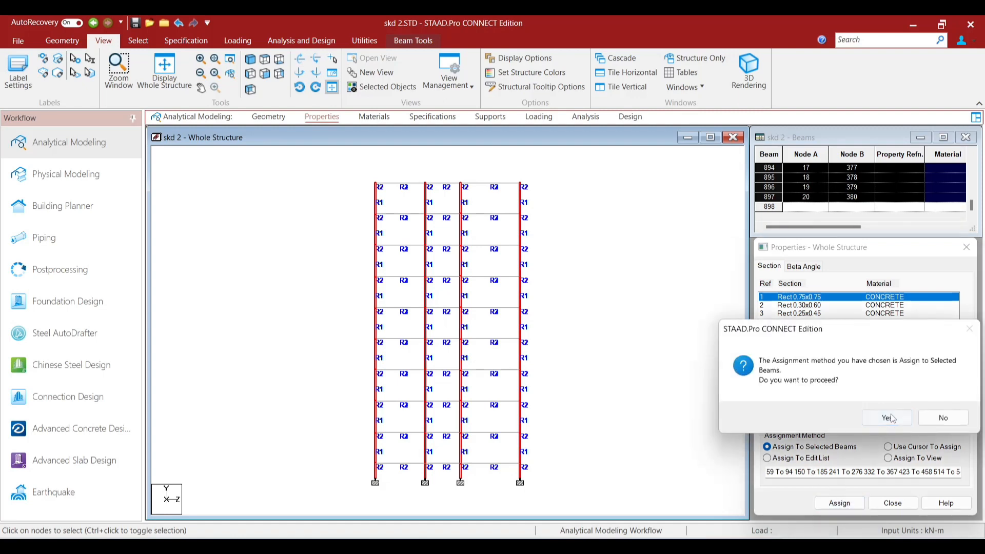
left_click(886, 417)
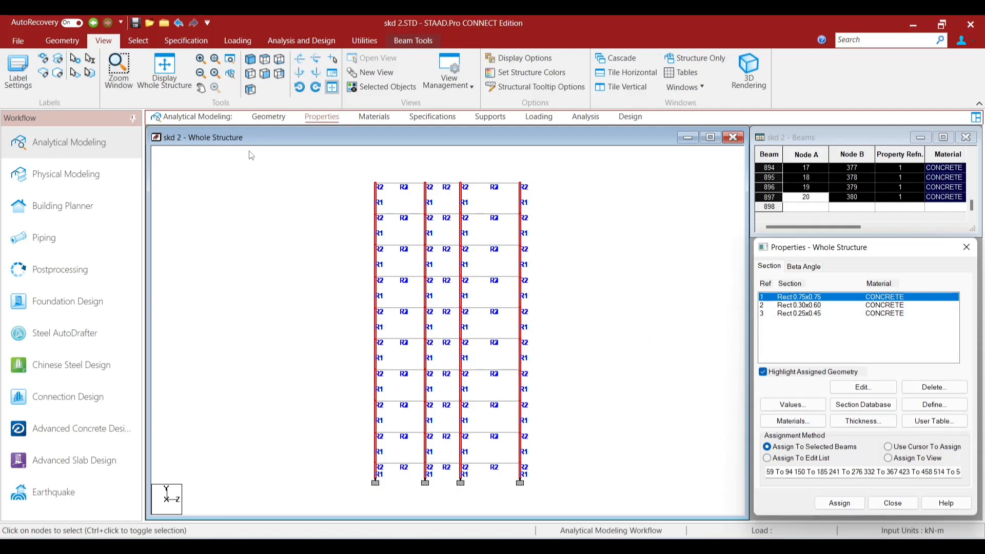
Step: Inspect the frame in isometric view with the geometry displayed and only one top-storey corner column selected
left_click(249, 72)
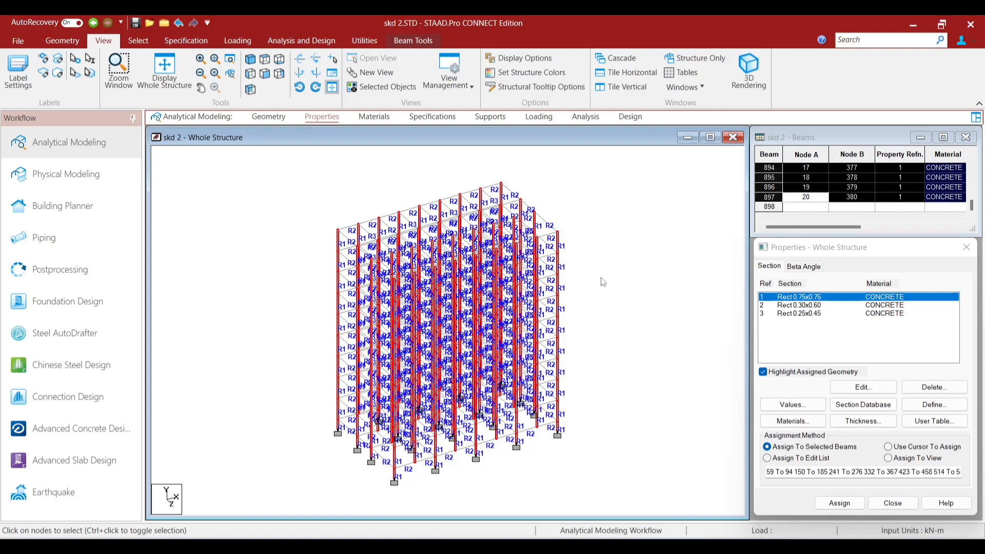
left_click(310, 197)
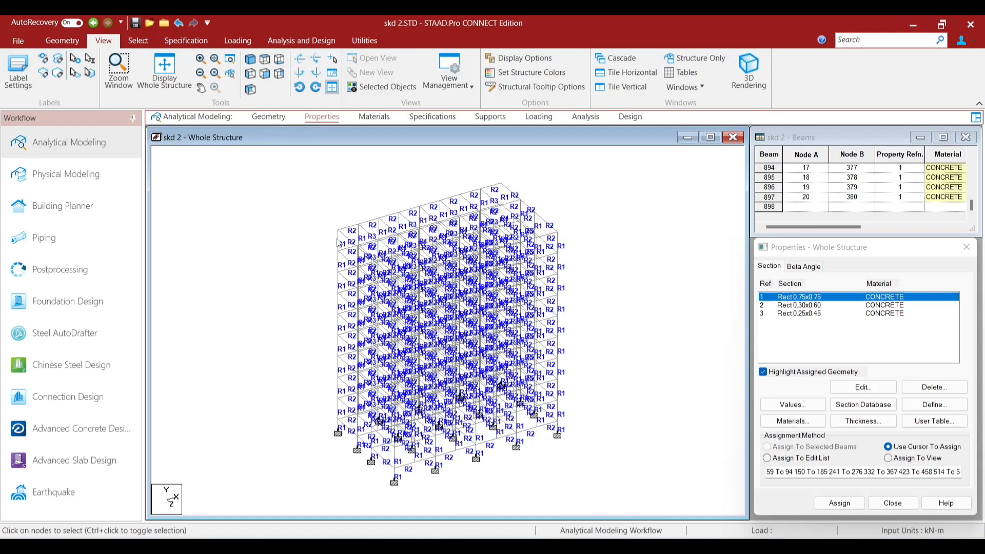
left_click(338, 241)
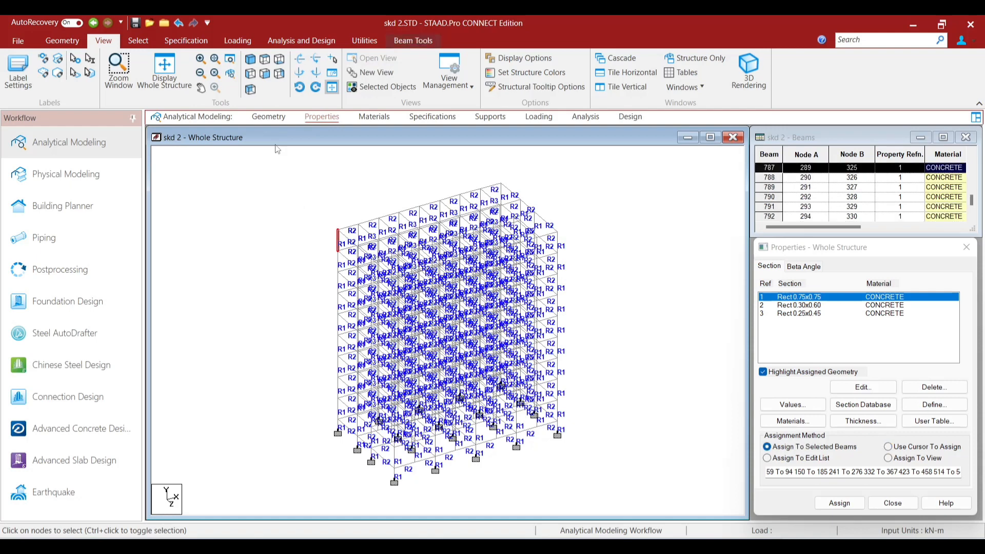
left_click(272, 118)
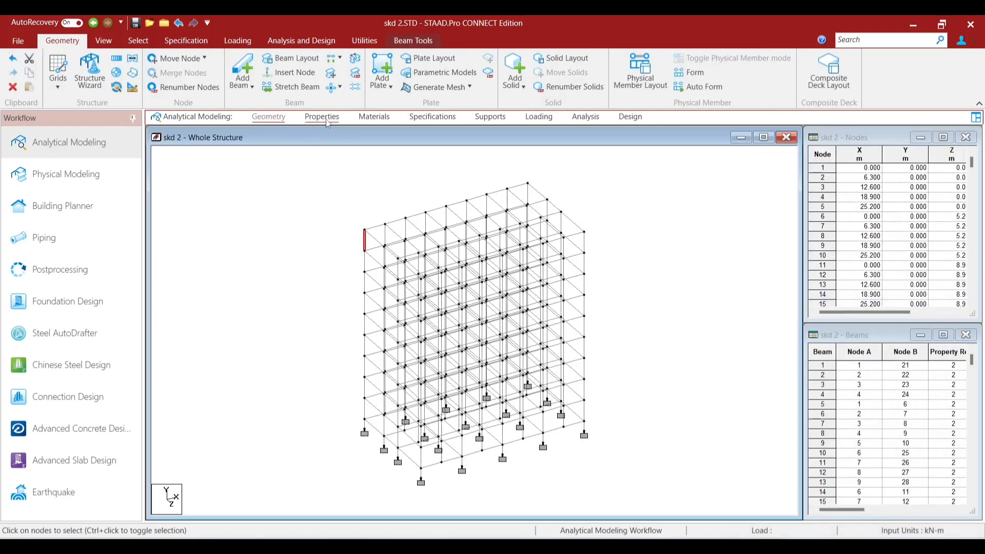